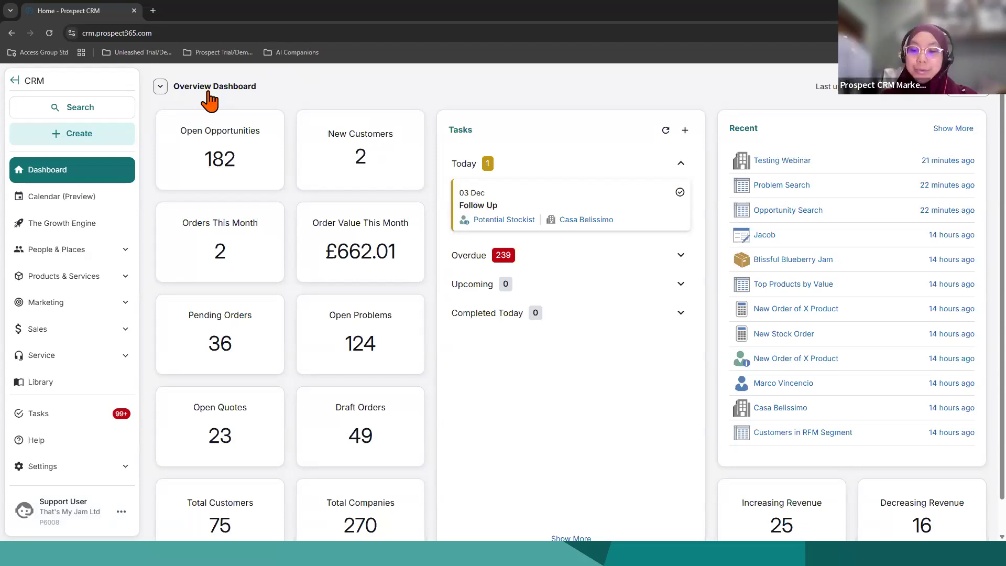
Step: Look through the list of available dashboards and the entries under People & Places, Products & Services and Marketing
{"action": "left_click", "coordinate": [167, 93]}
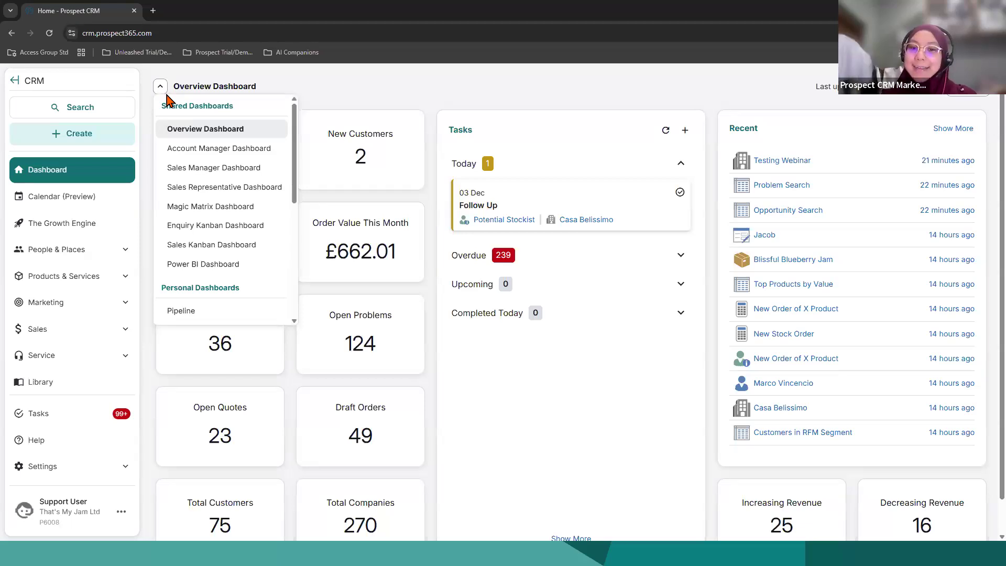
{"action": "left_click", "coordinate": [358, 95]}
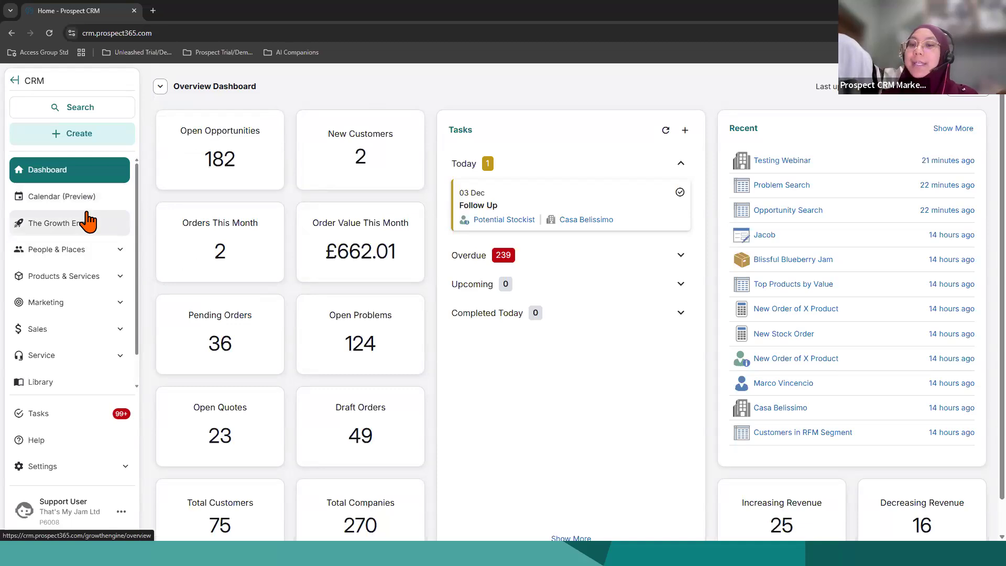
{"action": "left_click", "coordinate": [97, 260]}
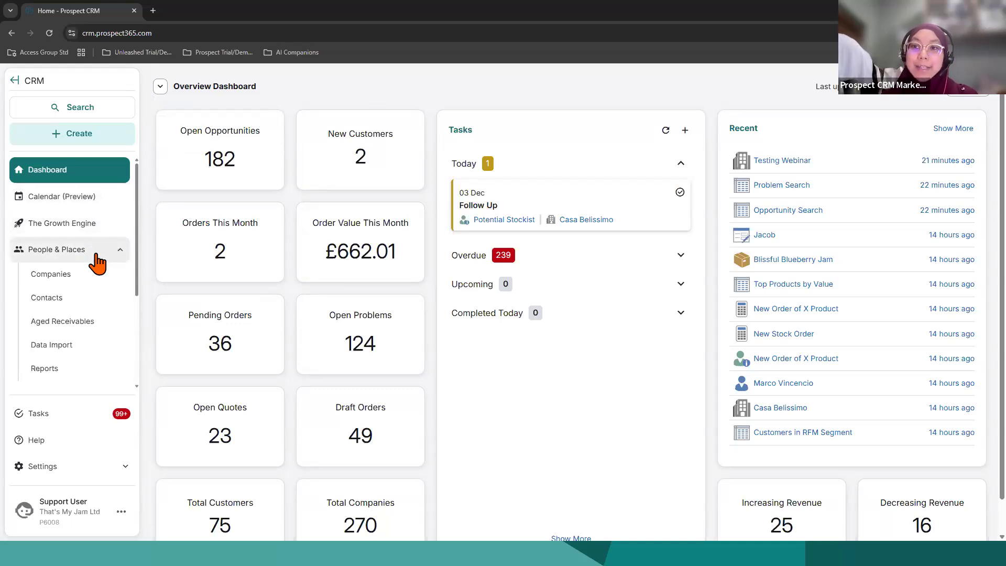
{"action": "left_click", "coordinate": [79, 250]}
{"action": "left_click", "coordinate": [92, 282]}
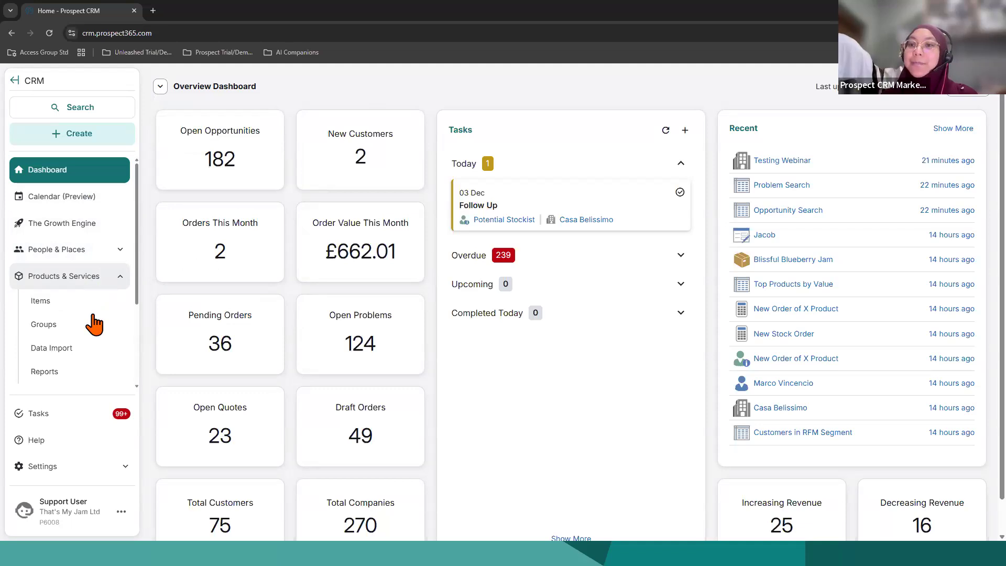
{"action": "left_click", "coordinate": [96, 281]}
{"action": "left_click", "coordinate": [104, 312]}
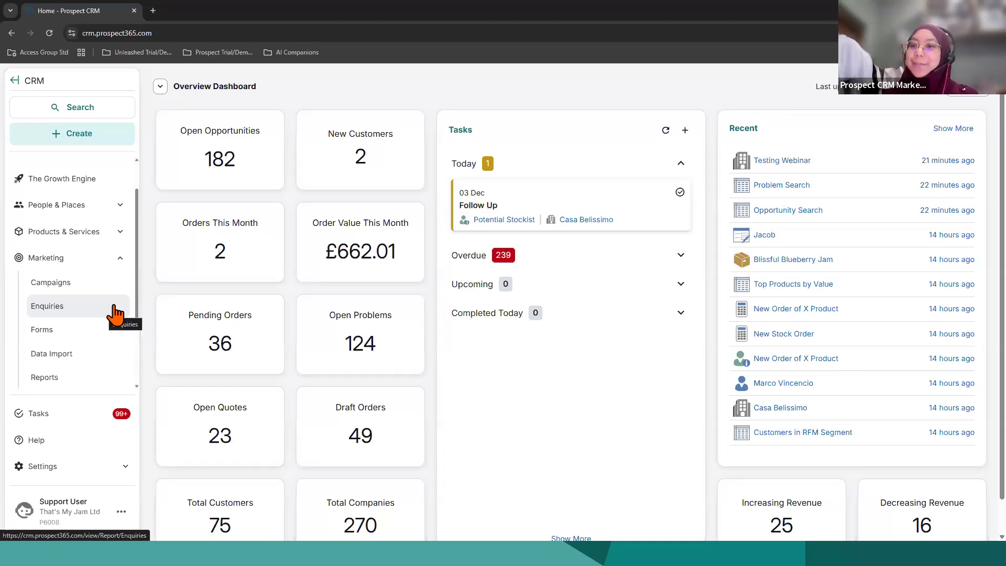
{"action": "left_click", "coordinate": [120, 260]}
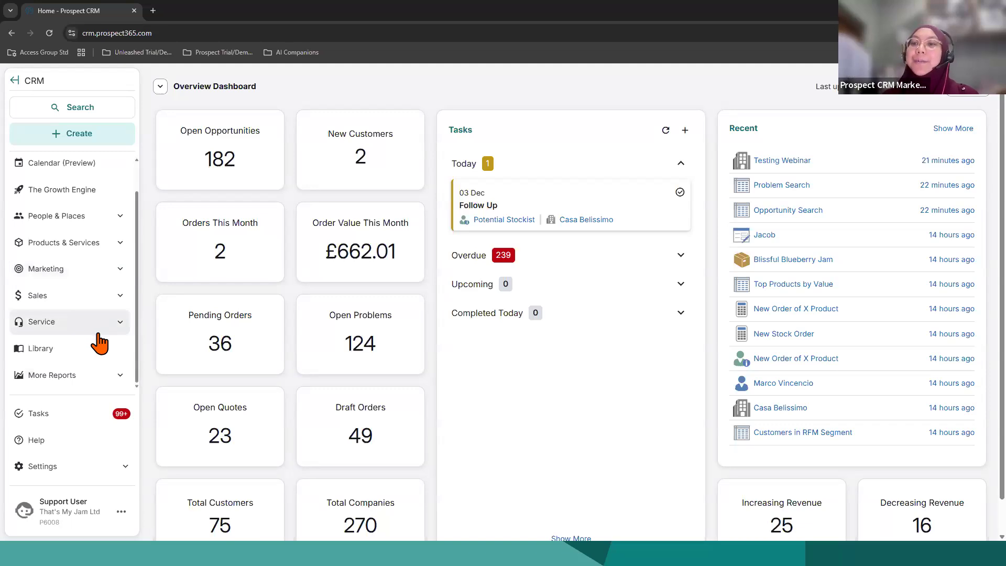
Step: View the All Reports list and the dashboard's Open Opportunities report, returning to the Overview Dashboard after each
{"action": "left_click", "coordinate": [120, 375]}
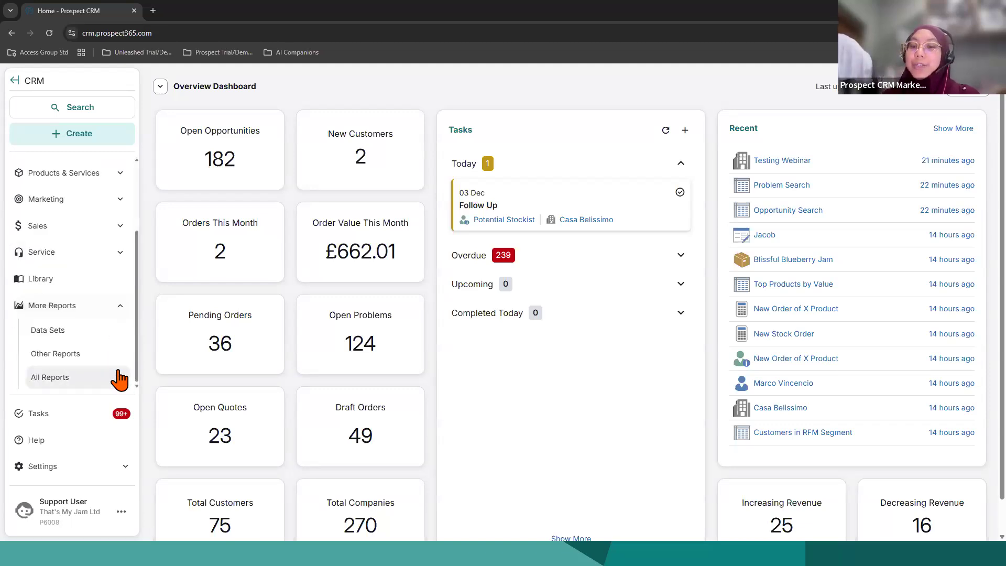
{"action": "left_click", "coordinate": [82, 375]}
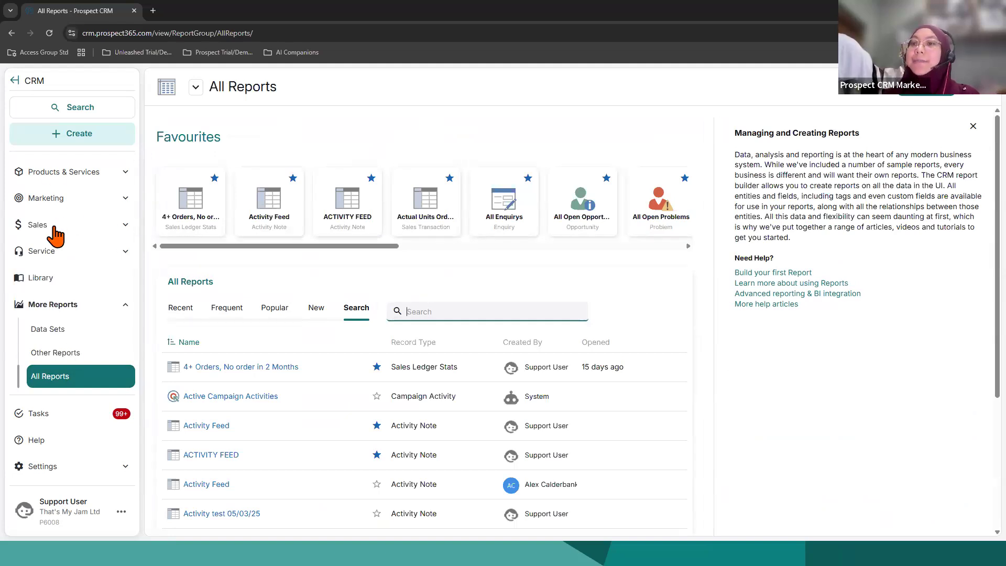
{"action": "scroll", "coordinate": [67, 225], "scroll_direction": "up", "scroll_amount": 3}
{"action": "left_click", "coordinate": [65, 178]}
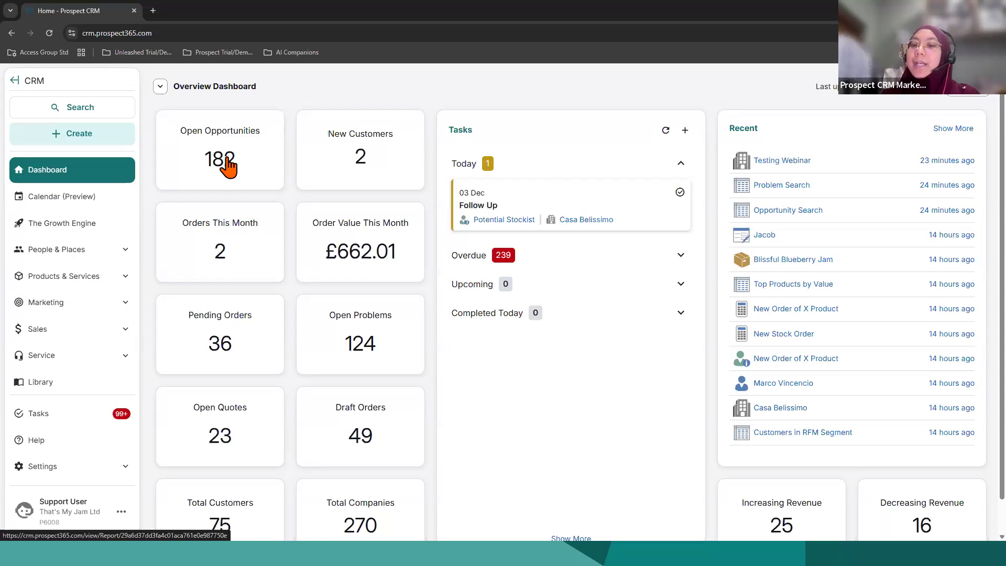
{"action": "left_click", "coordinate": [228, 165]}
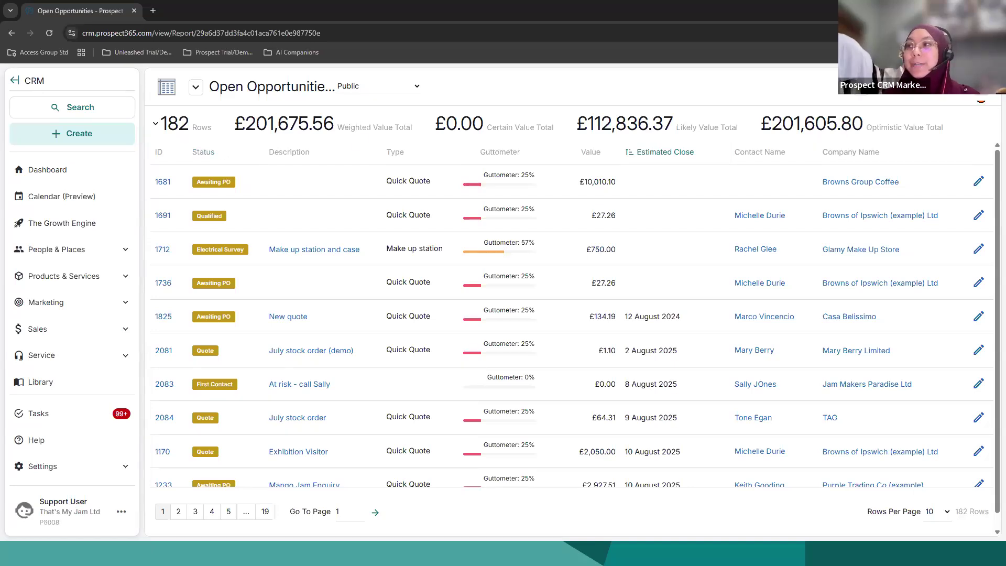
{"action": "left_click", "coordinate": [973, 91]}
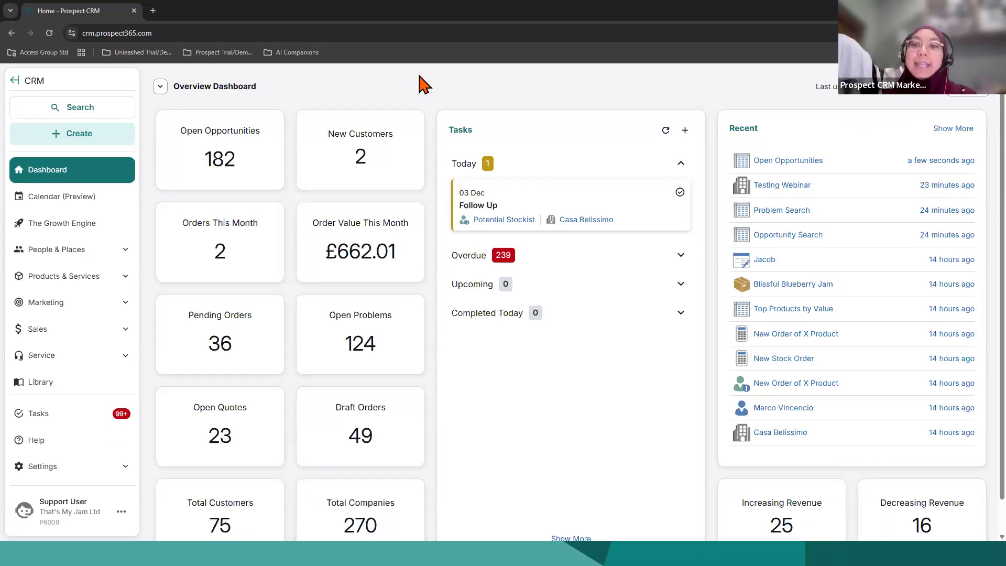
Step: Search all CRM records for "Browns"
{"action": "left_click", "coordinate": [85, 113]}
{"action": "type", "text": "Browns"}
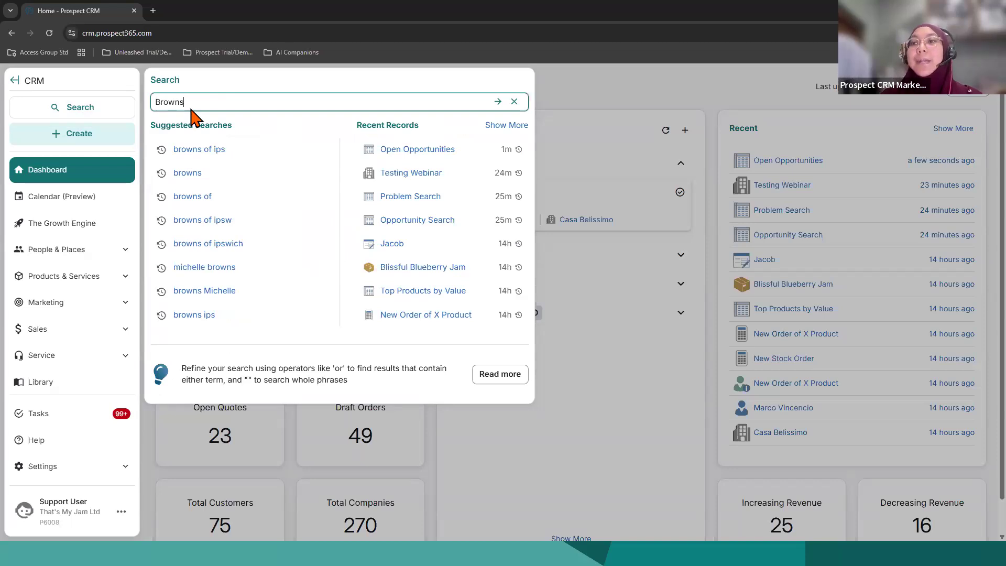
{"action": "key", "text": "Return"}
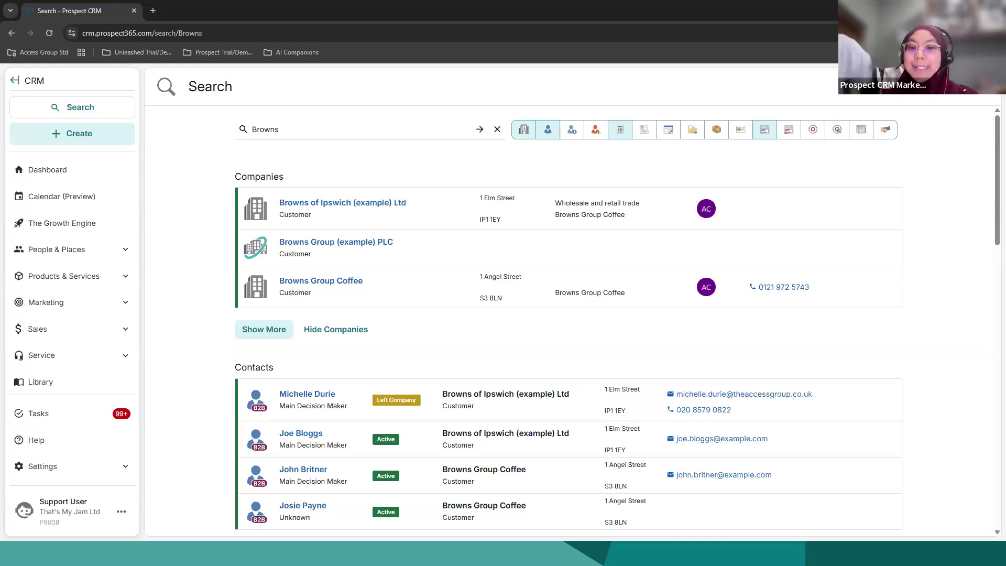
{"action": "left_click", "coordinate": [109, 138]}
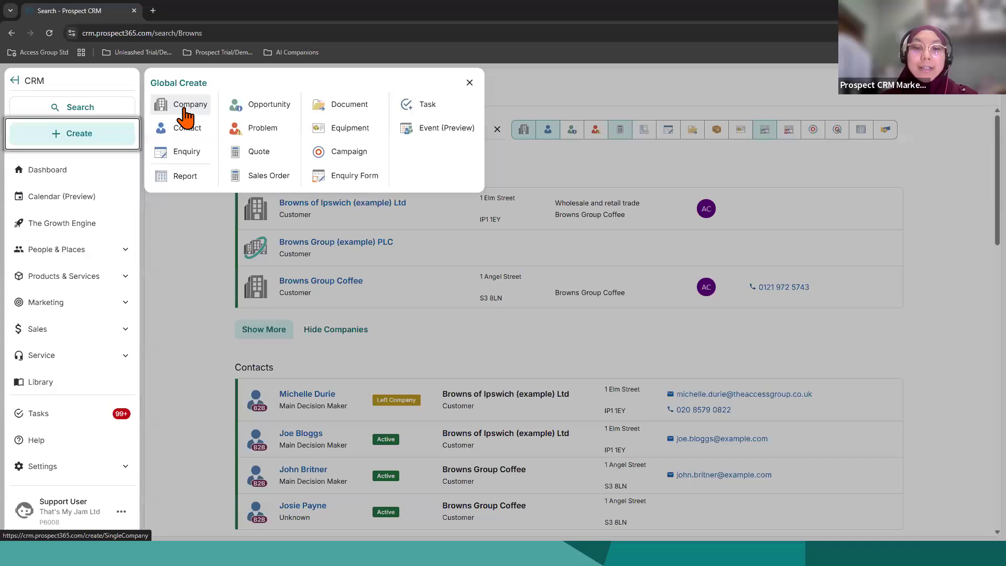
{"action": "left_click", "coordinate": [187, 114]}
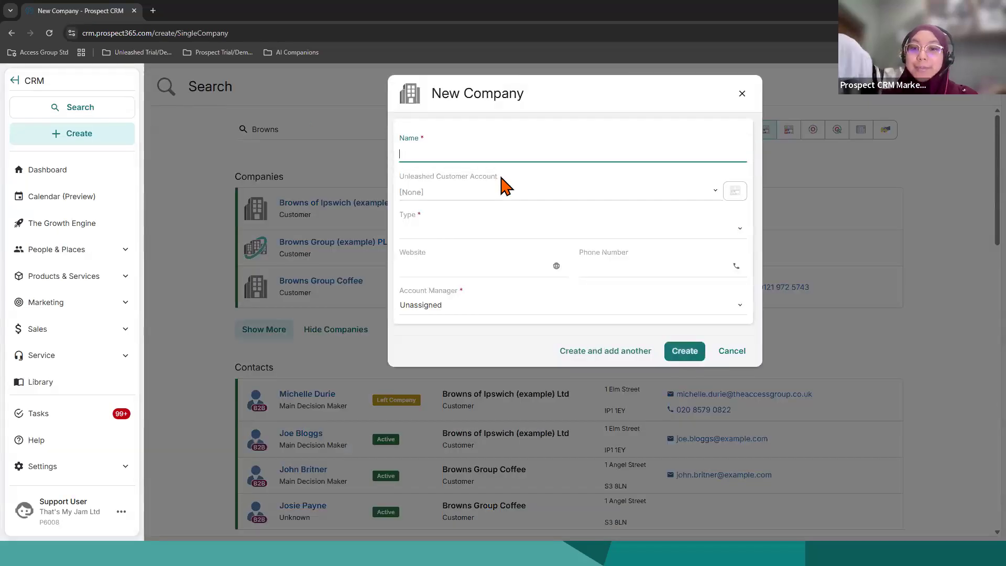
{"action": "left_click", "coordinate": [742, 93]}
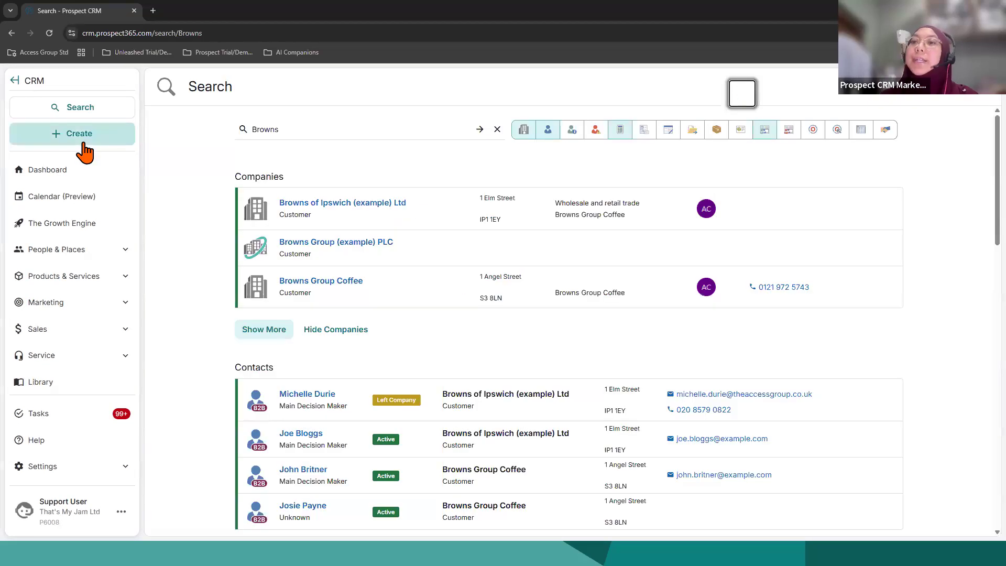
Step: Start a new B2B contact and enter the contact's email address
{"action": "left_click", "coordinate": [84, 151]}
{"action": "left_click", "coordinate": [204, 136]}
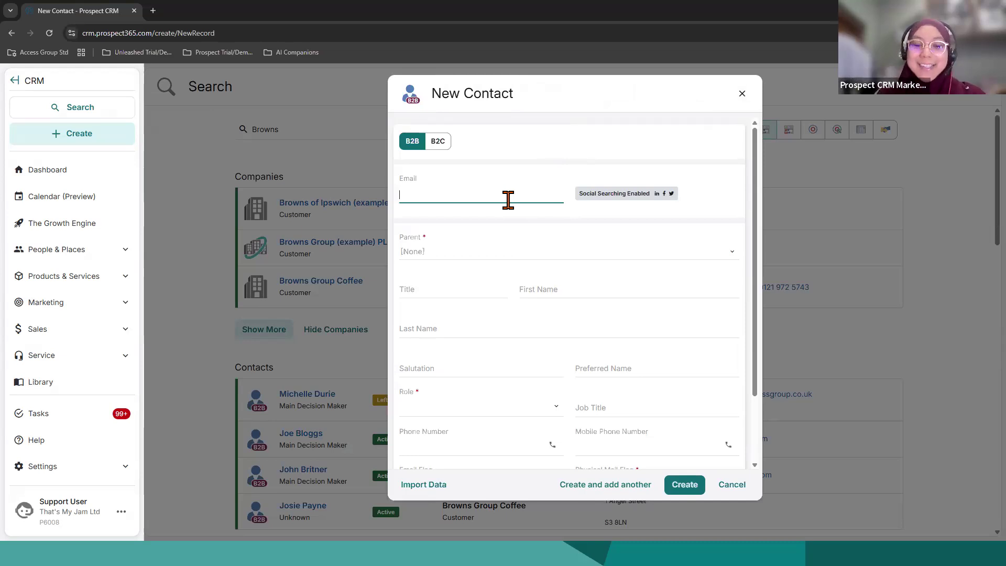
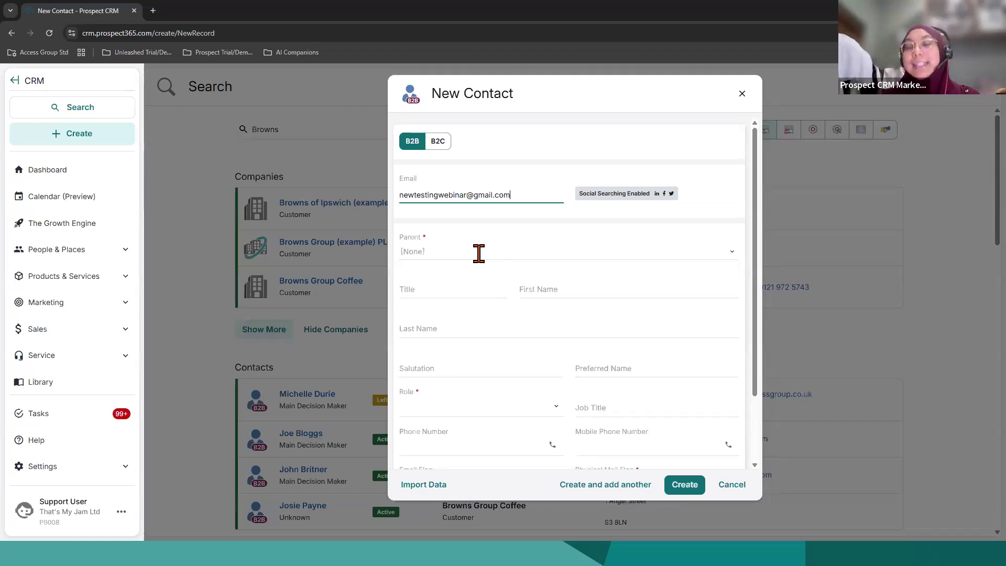
Step: Search the existing records for "Browns" as the contact's parent, and leave the search without selecting a company
{"action": "left_click", "coordinate": [477, 252]}
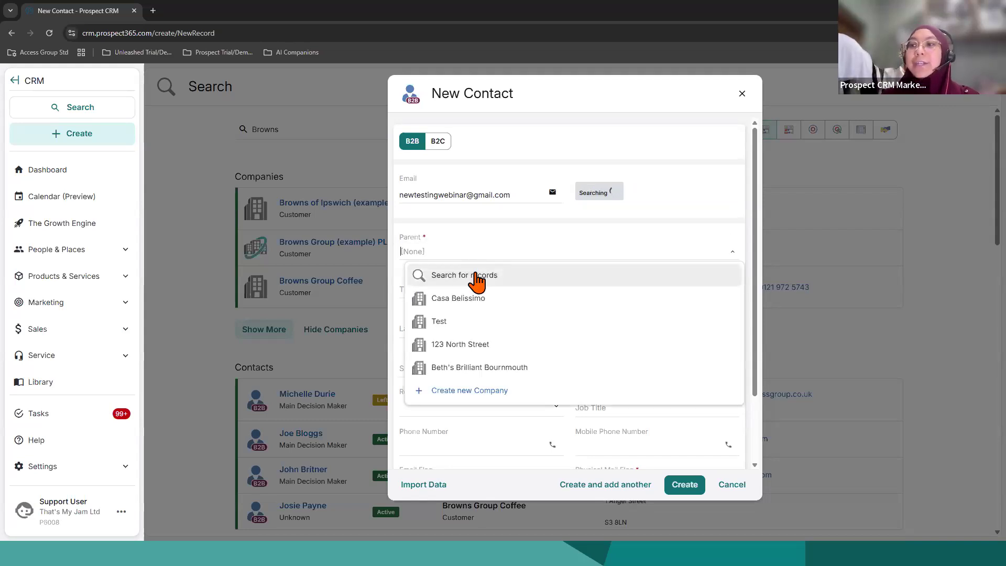
{"action": "left_click", "coordinate": [475, 276]}
{"action": "left_click", "coordinate": [432, 174]}
{"action": "type", "text": "Browns"}
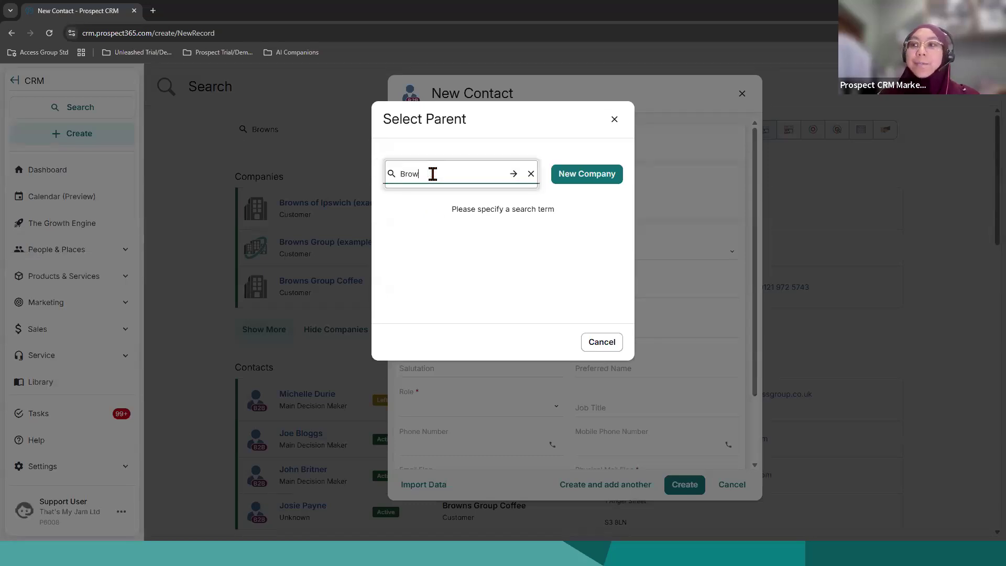
{"action": "mouse_move", "coordinate": [411, 258]}
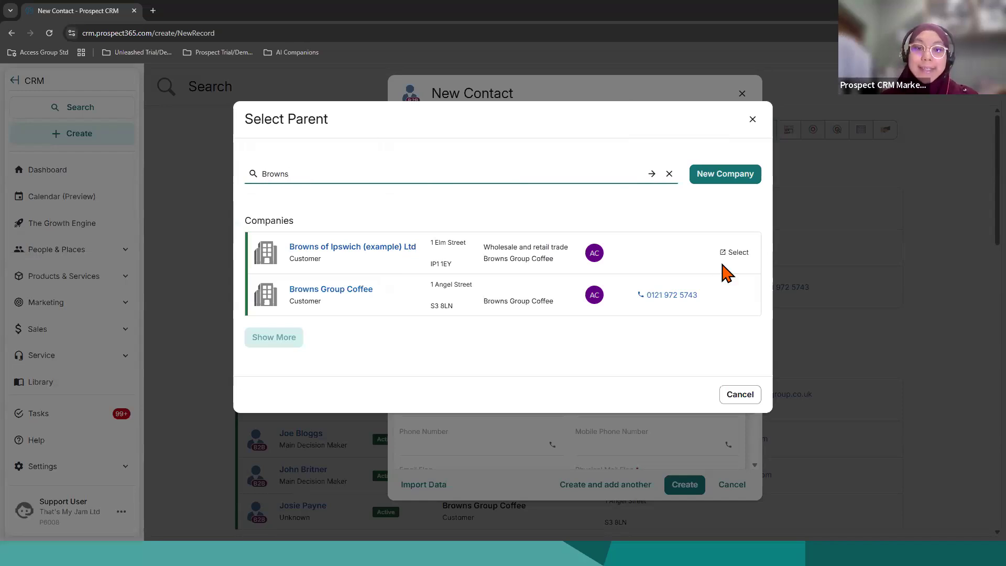
{"action": "left_click", "coordinate": [745, 399]}
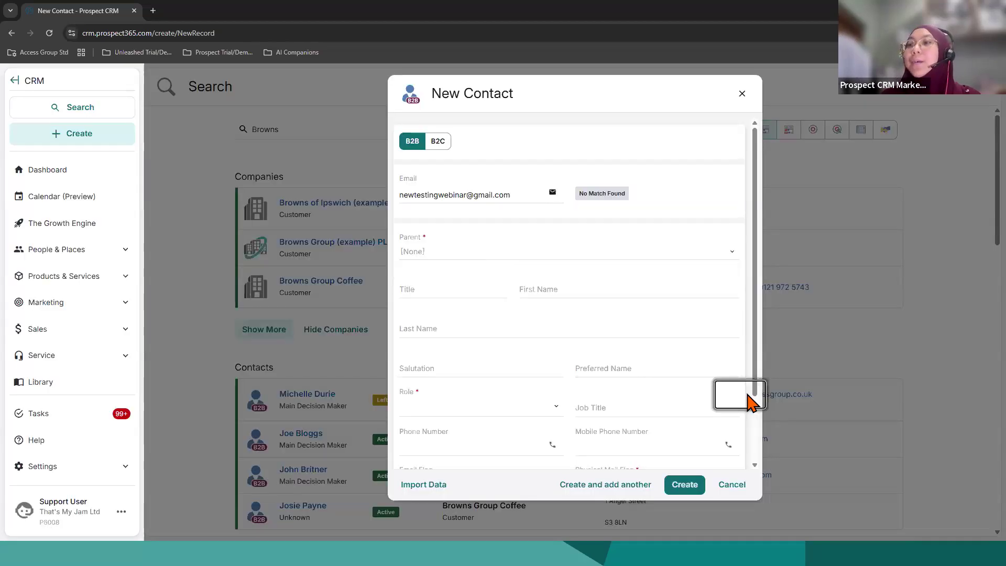
Step: Create a new company as the contact's parent and name it "All For Webinars"
{"action": "left_click", "coordinate": [505, 249]}
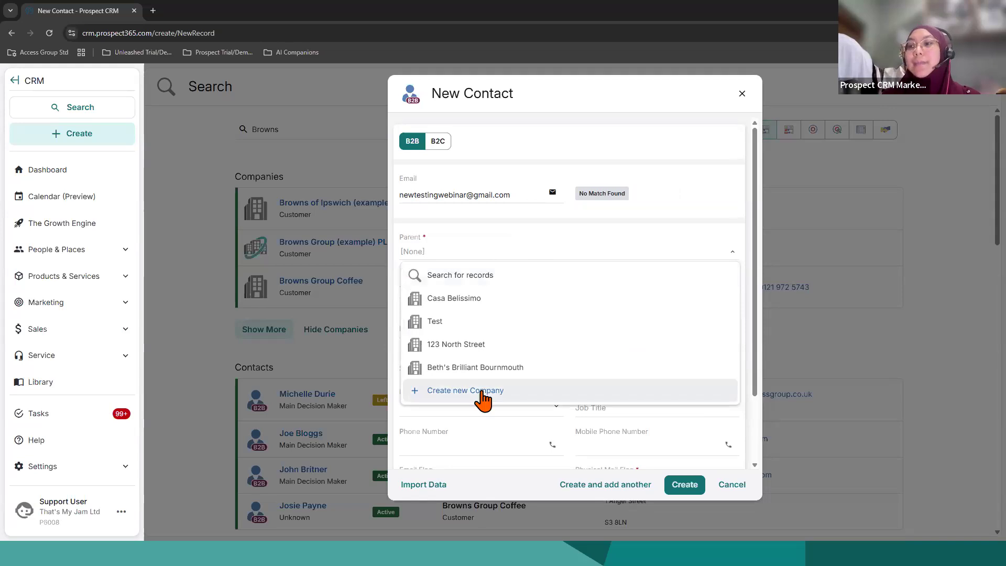
{"action": "left_click", "coordinate": [422, 390]}
{"action": "left_click", "coordinate": [447, 253]}
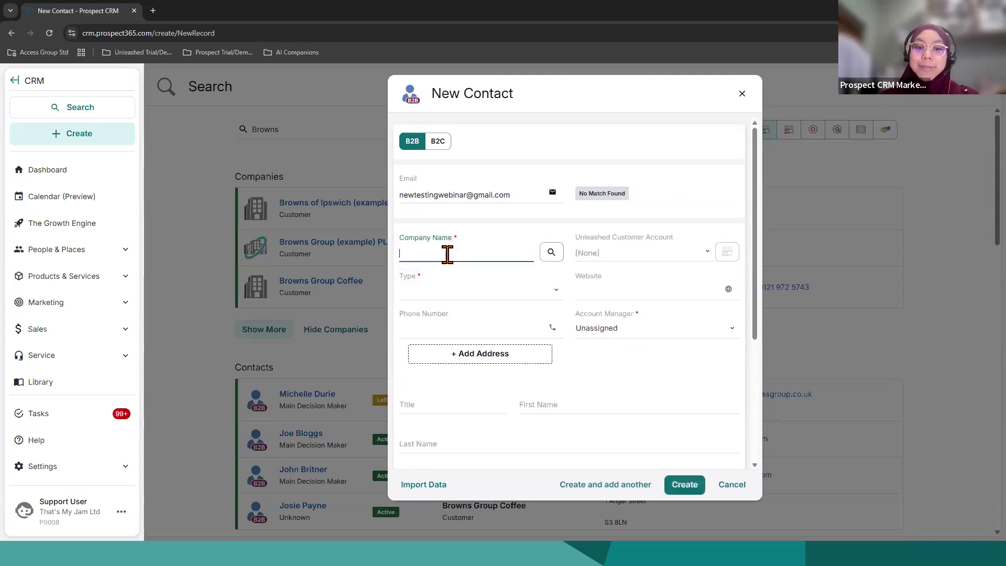
{"action": "type", "text": "All For Webinar"}
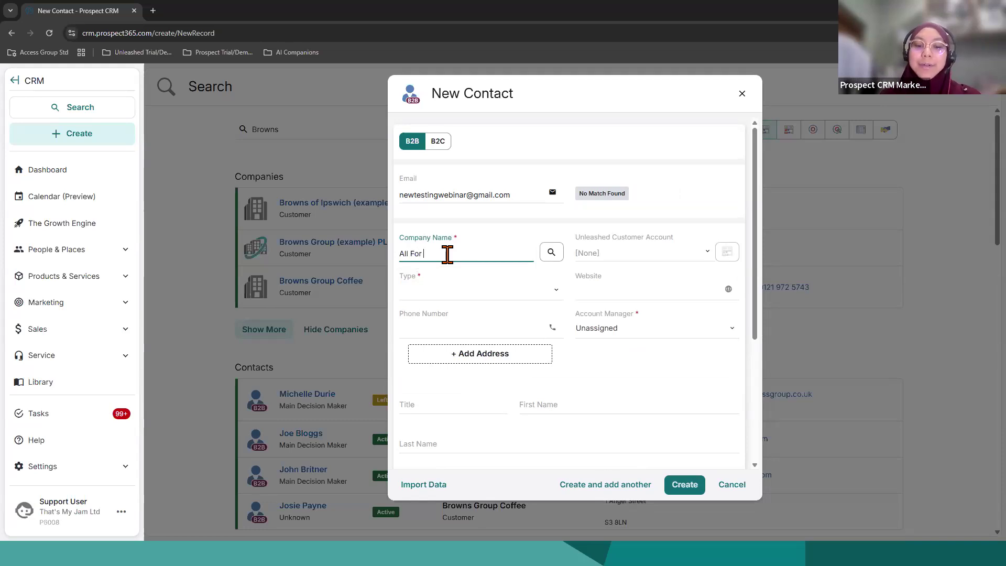
{"action": "key", "text": "BackSpace"}
{"action": "key", "text": "BackSpace"}
{"action": "type", "text": "inars"}
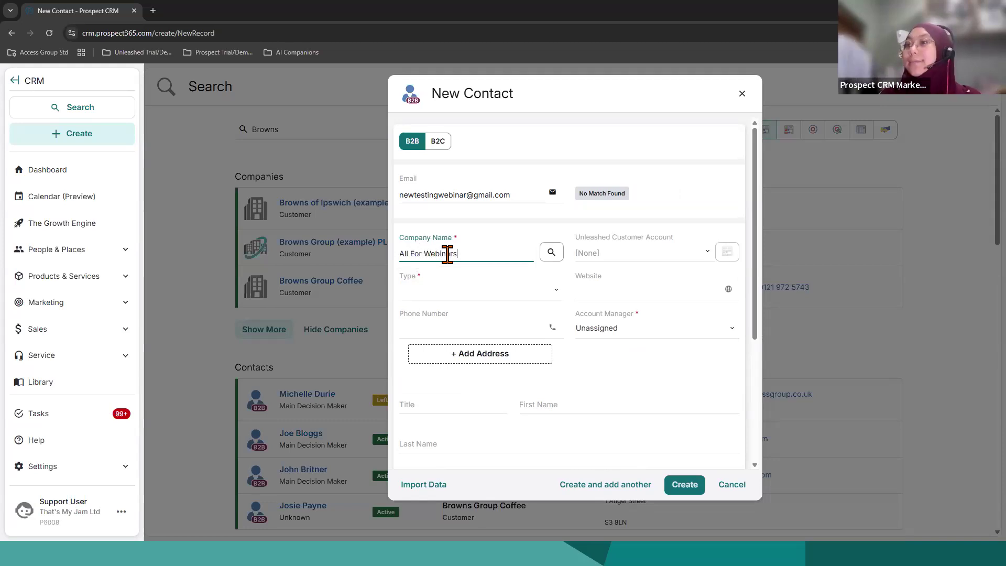
Step: Set the new company's type to Customer and check the other available company types
{"action": "left_click", "coordinate": [431, 291]}
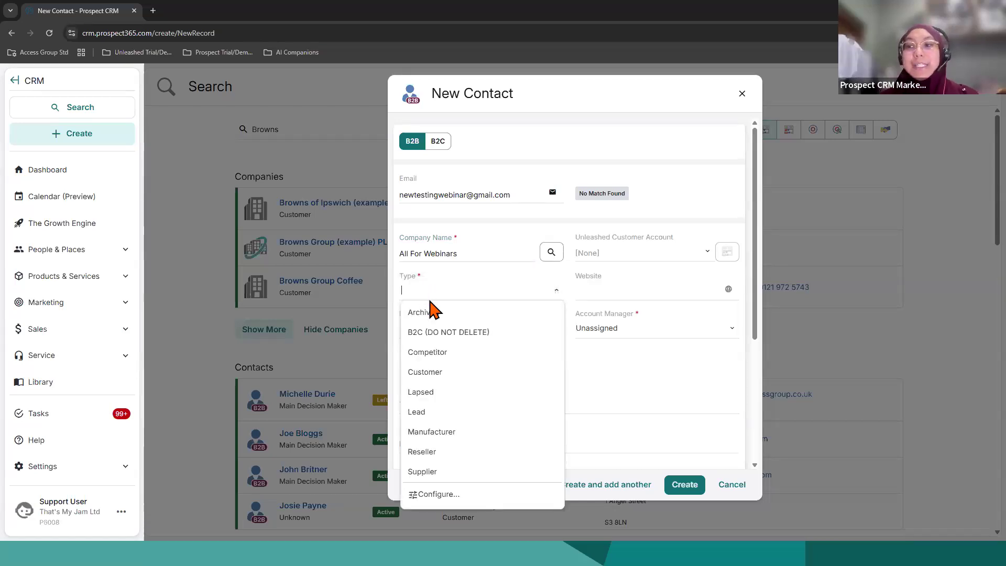
{"action": "left_click", "coordinate": [451, 375]}
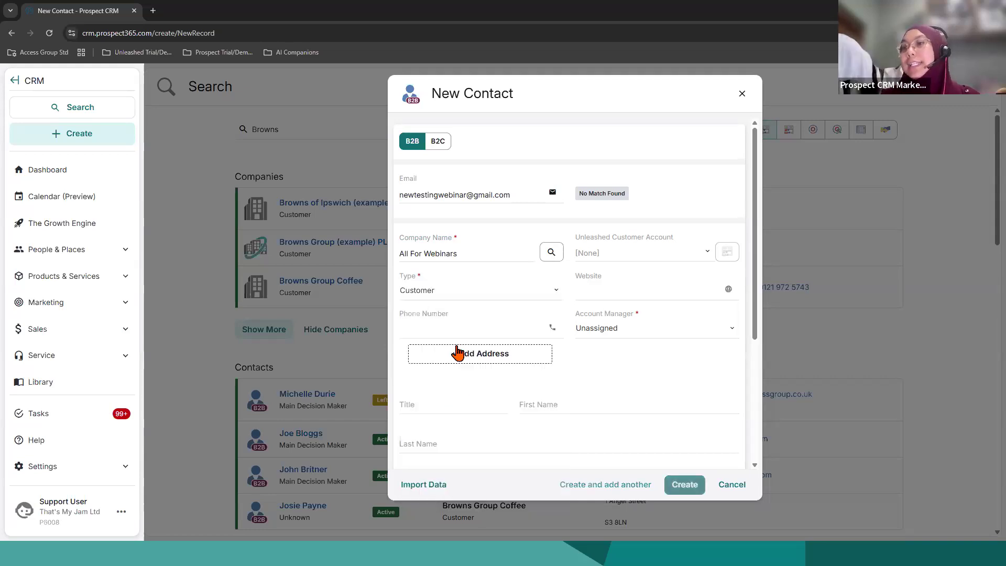
{"action": "left_click", "coordinate": [514, 293]}
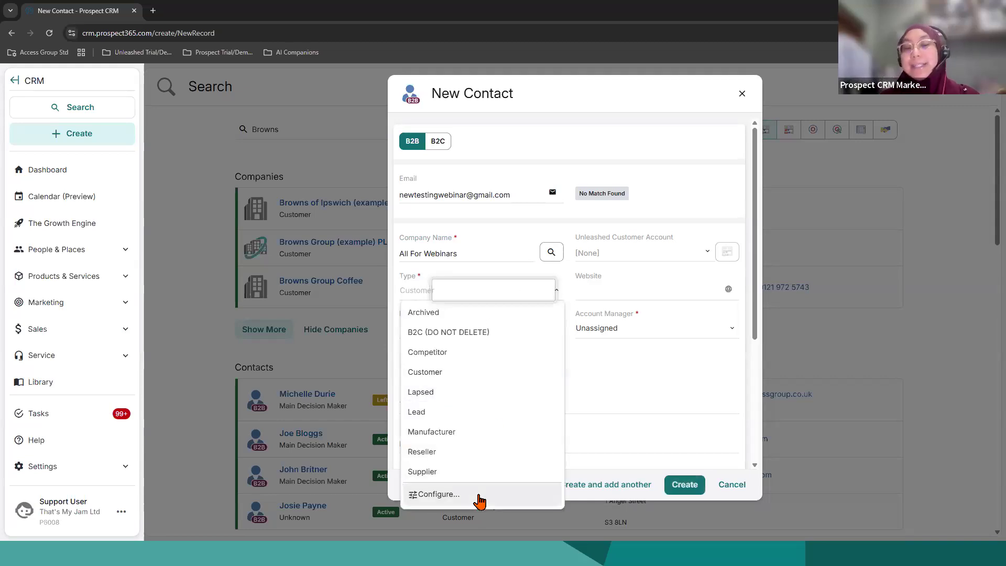
{"action": "left_click", "coordinate": [609, 291]}
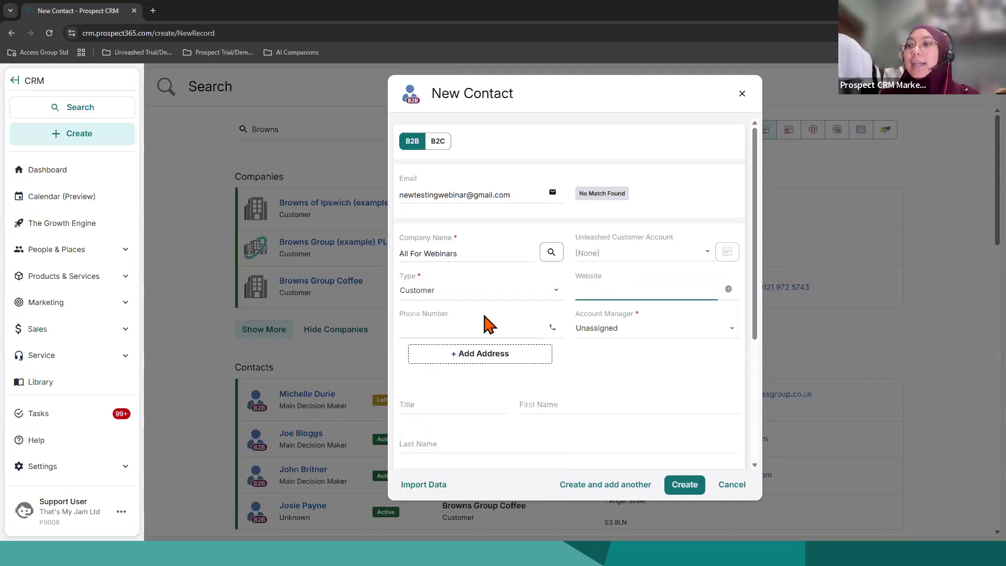
Step: Examine the Unleashed Customer Account options and the remaining company and contact fields in the new contact form
{"action": "left_click", "coordinate": [633, 253]}
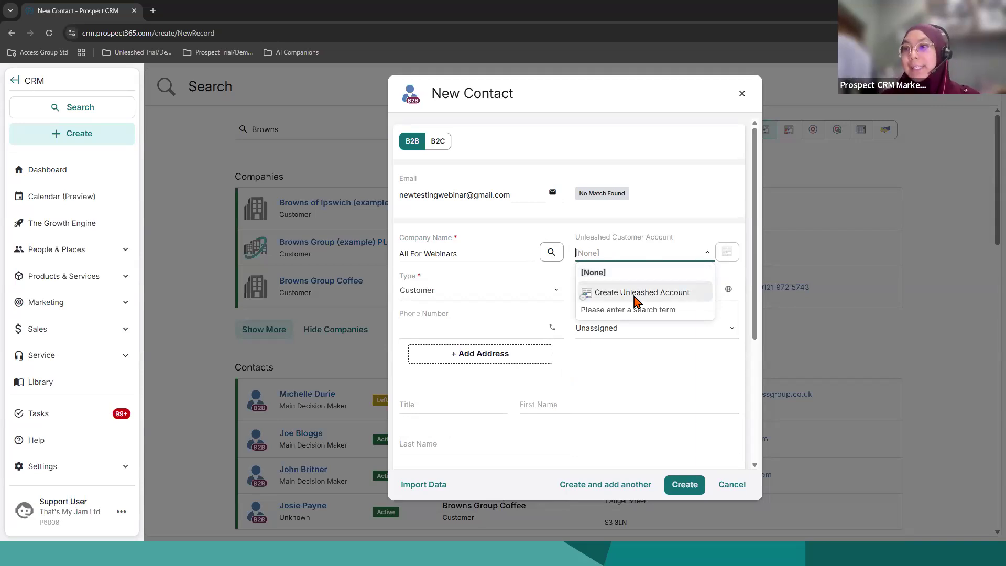
{"action": "left_click", "coordinate": [498, 318]}
{"action": "scroll", "coordinate": [532, 352], "scroll_direction": "down", "scroll_amount": 2}
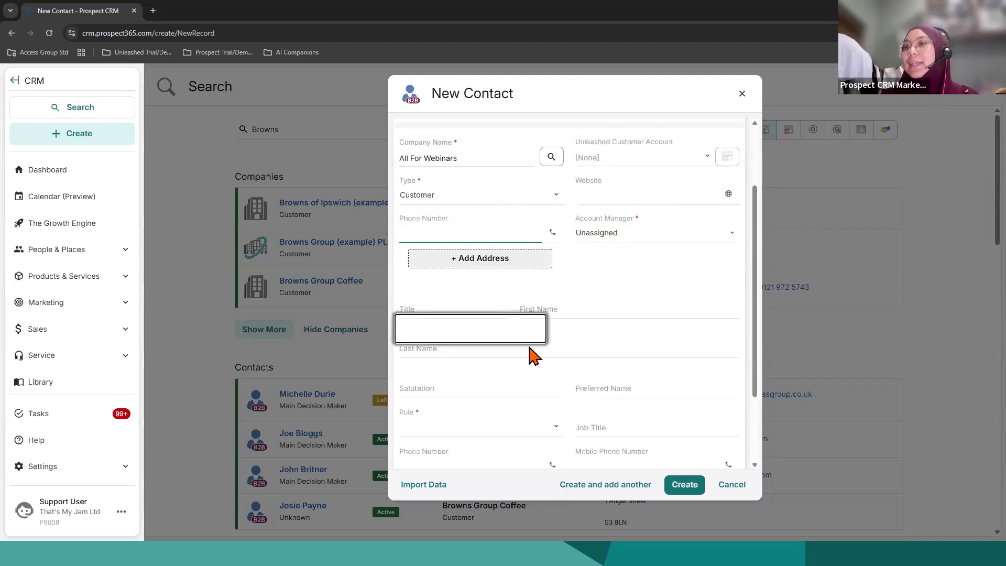
{"action": "left_click", "coordinate": [566, 310]}
{"action": "scroll", "coordinate": [567, 317], "scroll_direction": "up", "scroll_amount": 1}
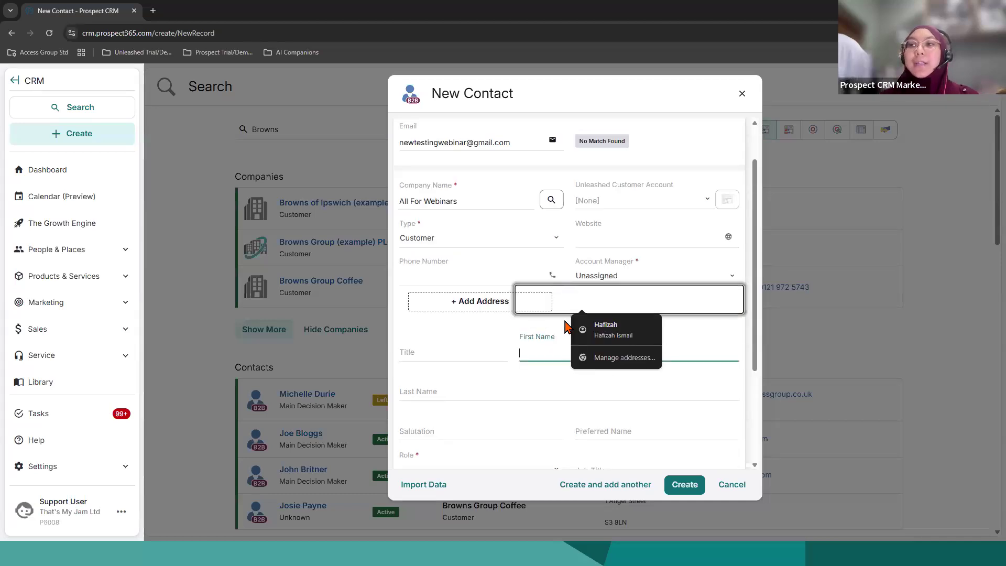
Step: Enter the contact's full name in the new contact form's first name field and leave the last name empty
{"action": "left_click", "coordinate": [534, 351]}
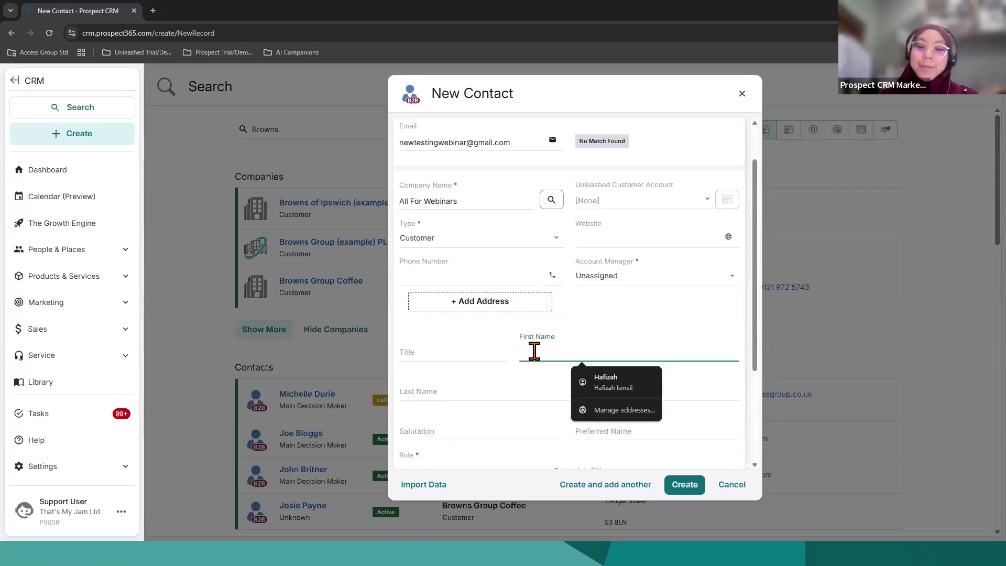
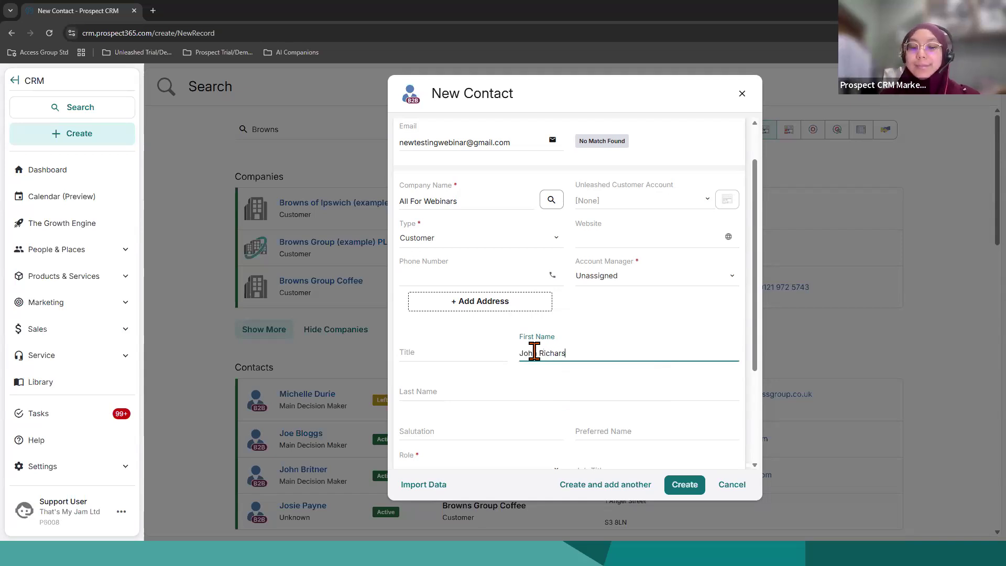
{"action": "left_click", "coordinate": [550, 390]}
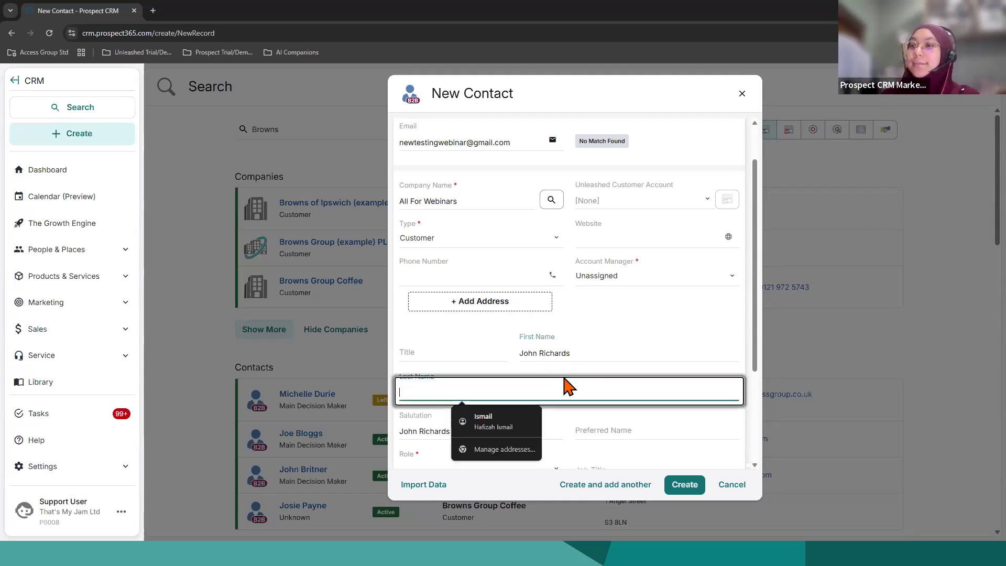
Step: Set the contact's role to Owner and check the job title, phone number and mobile phone number fields
{"action": "scroll", "coordinate": [502, 356], "scroll_direction": "down", "scroll_amount": 3}
{"action": "left_click", "coordinate": [472, 324]}
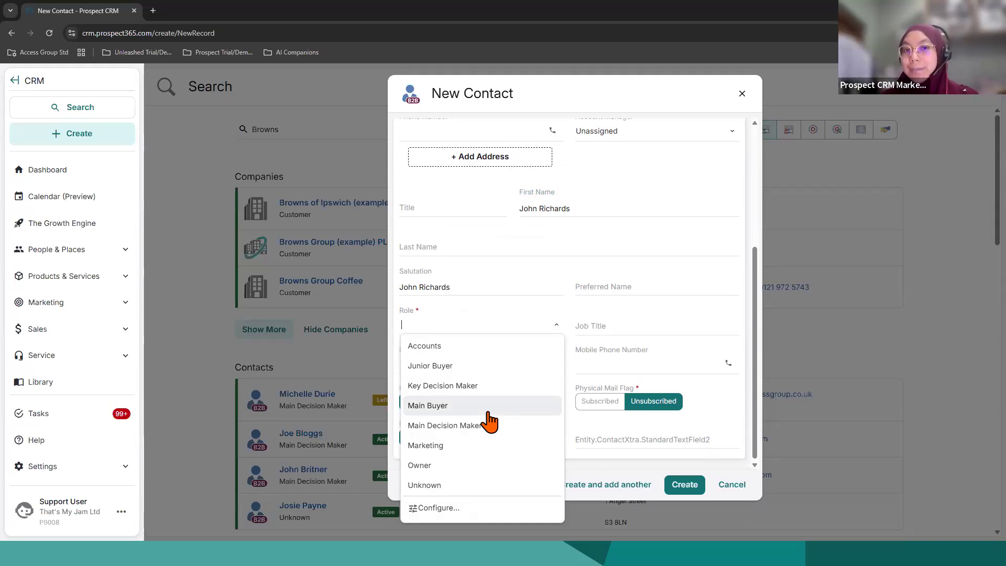
{"action": "left_click", "coordinate": [446, 468]}
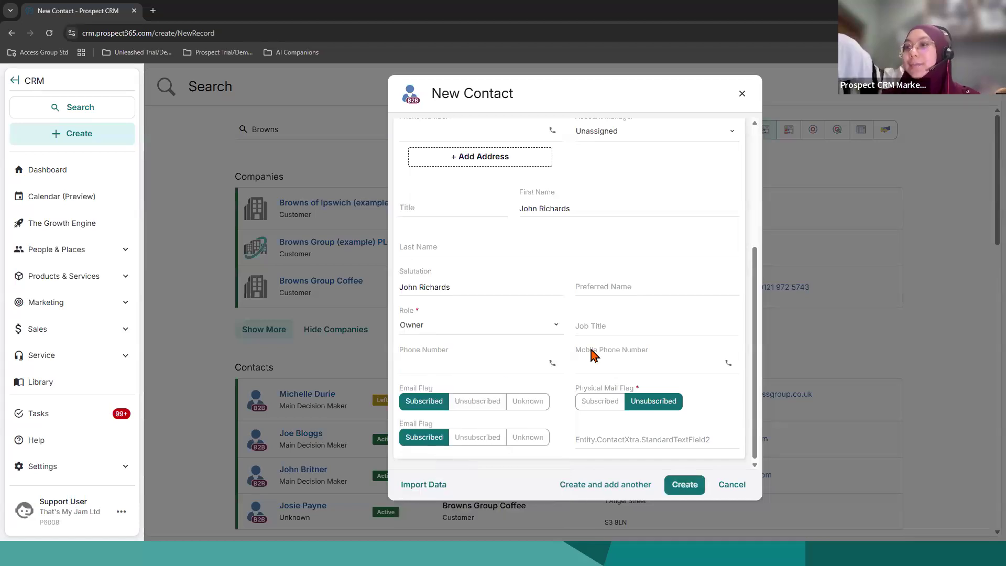
{"action": "left_click", "coordinate": [612, 325]}
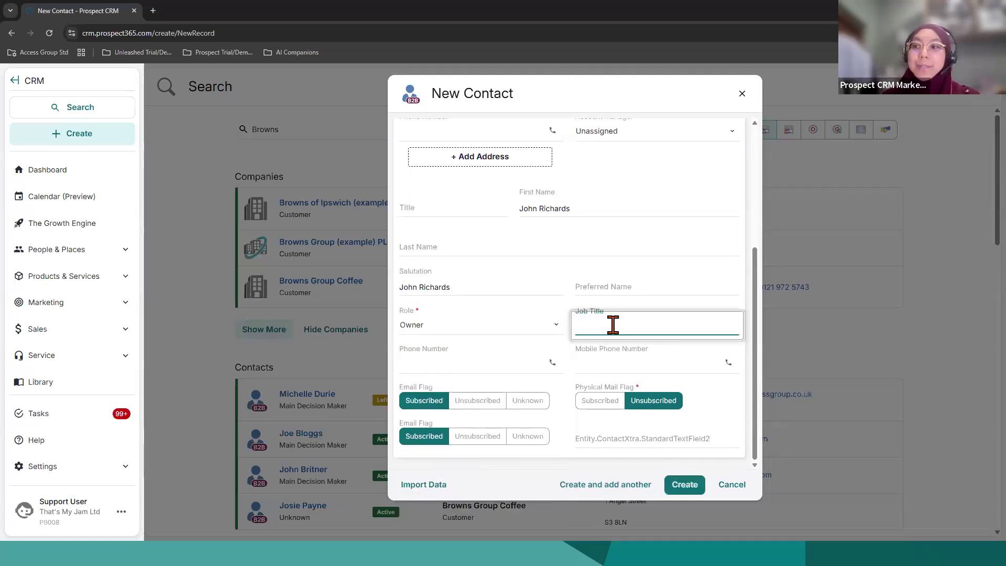
{"action": "left_click", "coordinate": [501, 370]}
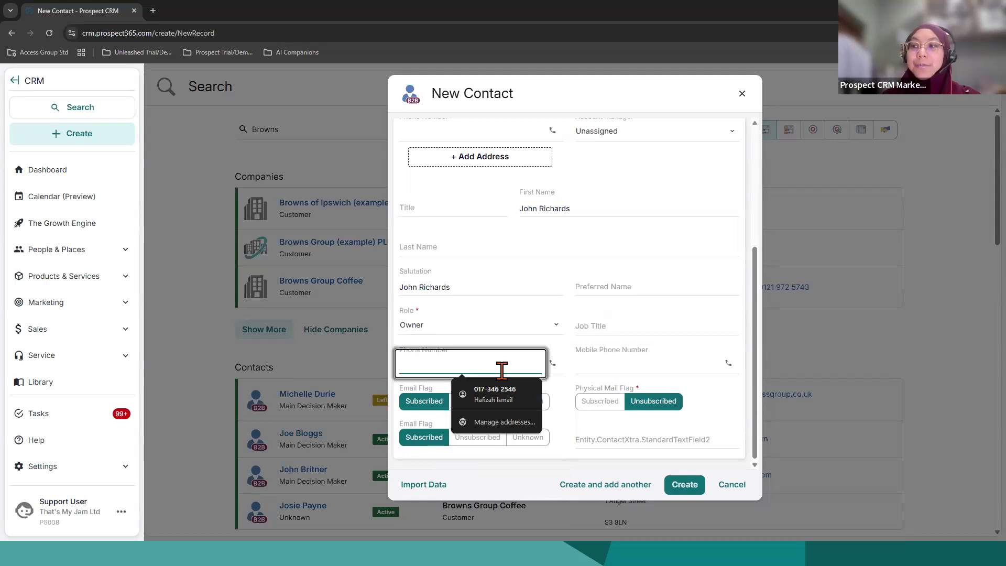
{"action": "left_click", "coordinate": [586, 365]}
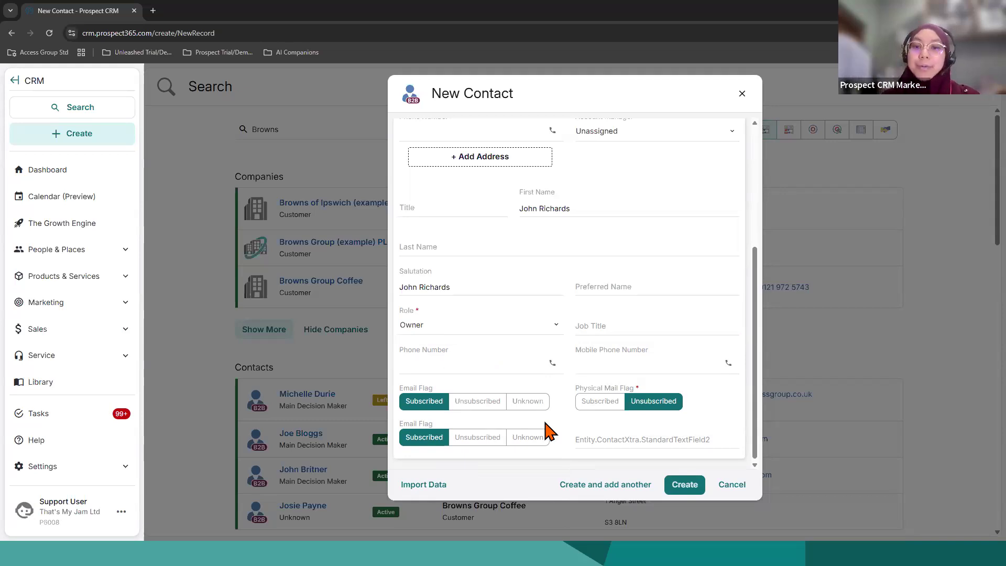
Step: Set the contact's physical mail flag to Subscribed and create the contact
{"action": "scroll", "coordinate": [548, 443], "scroll_direction": "down", "scroll_amount": 1}
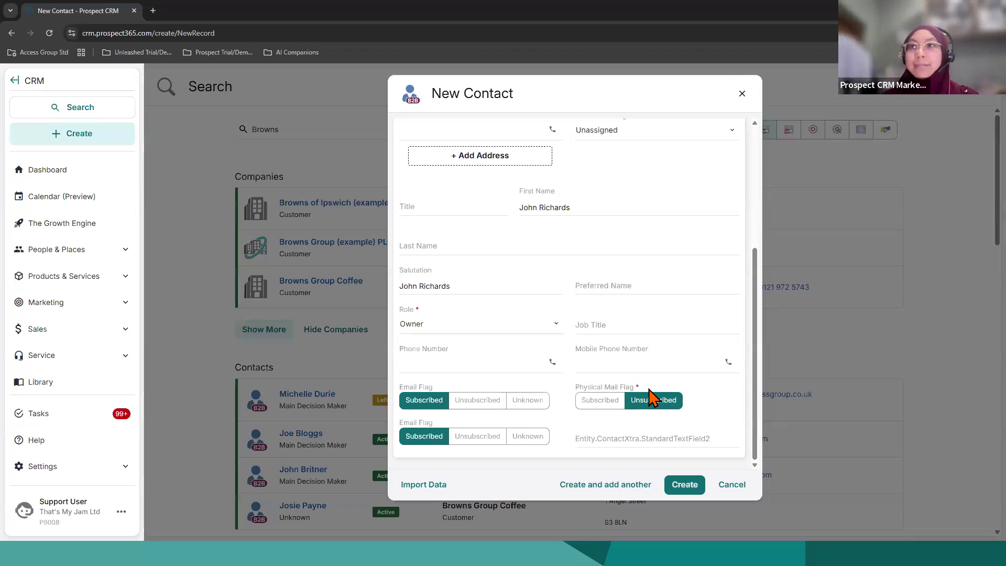
{"action": "left_click", "coordinate": [595, 401]}
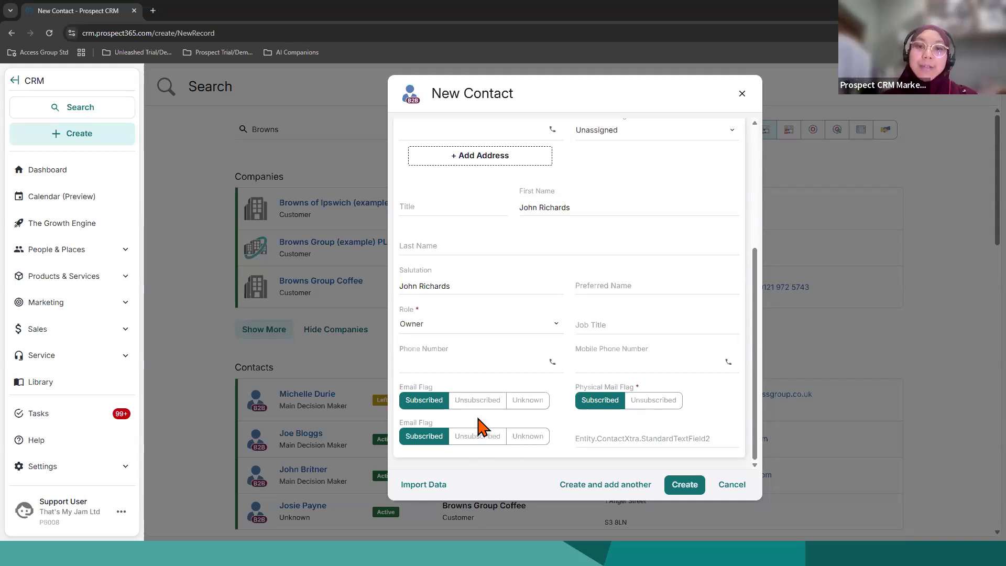
{"action": "left_click", "coordinate": [687, 487]}
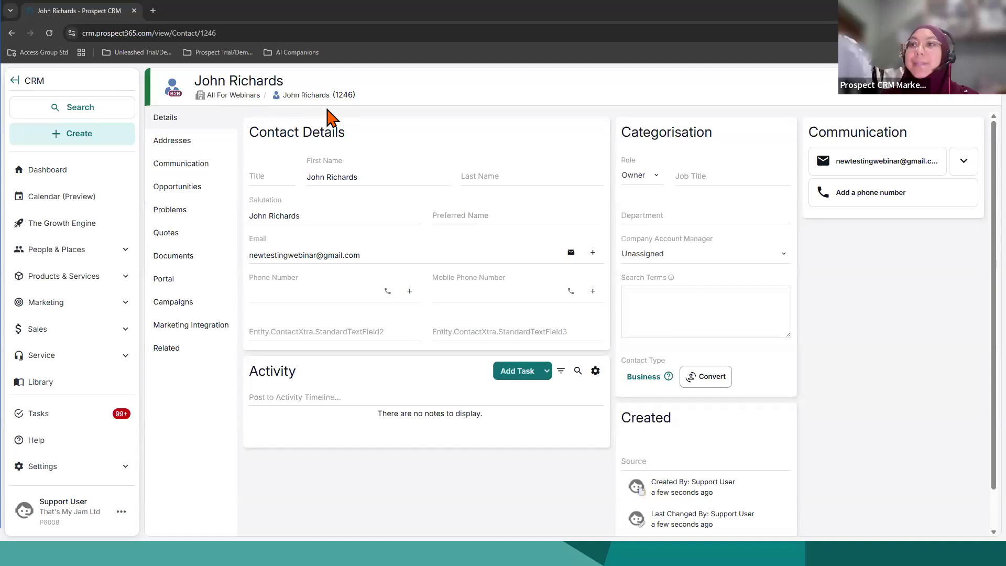
Step: Open the All For Webinars company record from the new contact and examine its details, summary and activity sections
{"action": "left_click", "coordinate": [252, 95]}
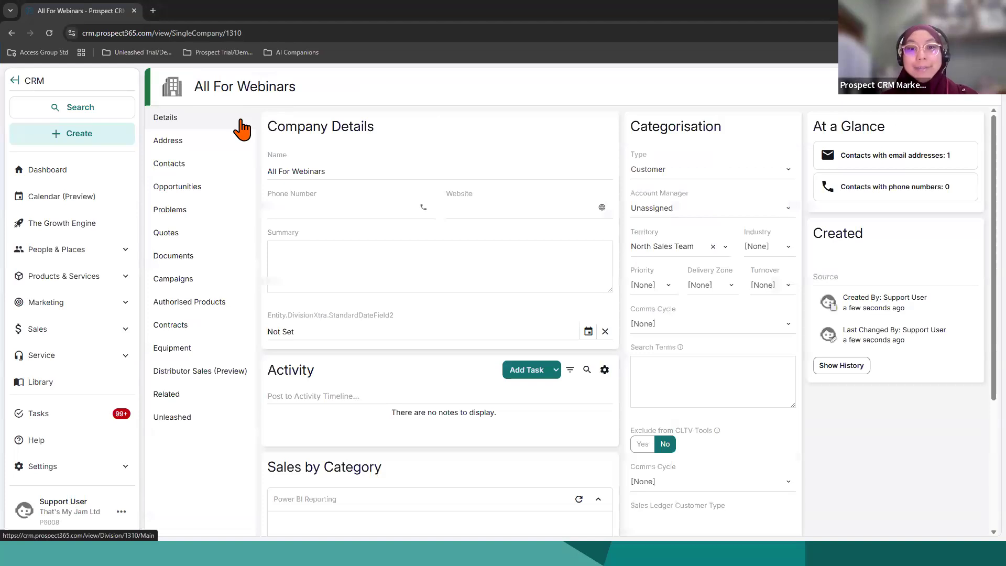
{"action": "left_click", "coordinate": [371, 261]}
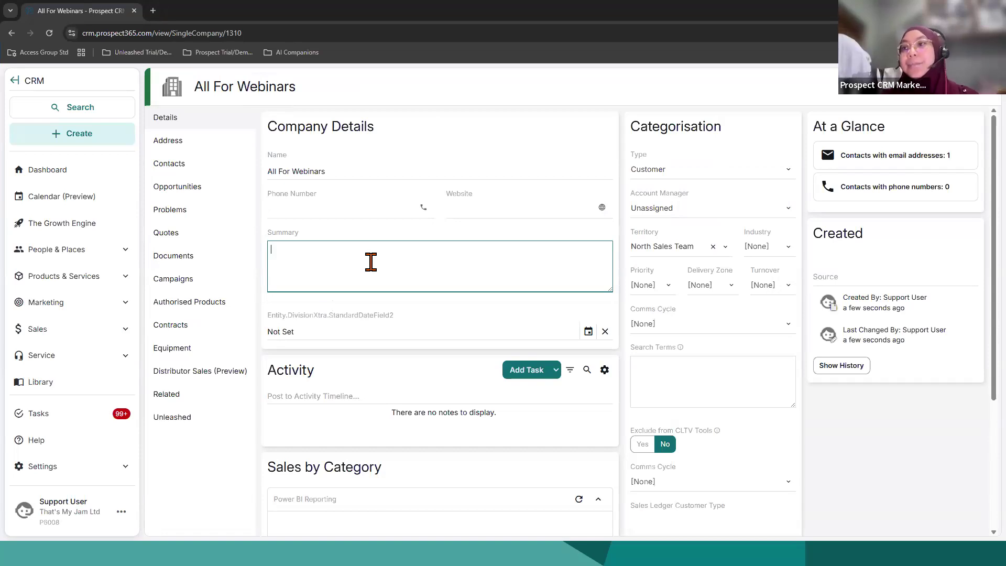
{"action": "scroll", "coordinate": [398, 346], "scroll_direction": "down", "scroll_amount": 2}
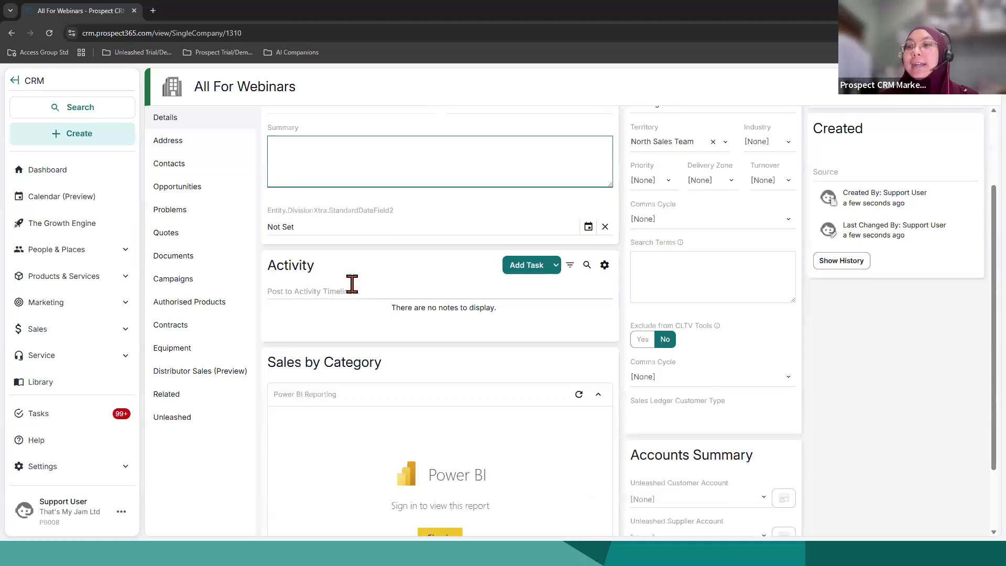
{"action": "scroll", "coordinate": [372, 304], "scroll_direction": "up", "scroll_amount": 1}
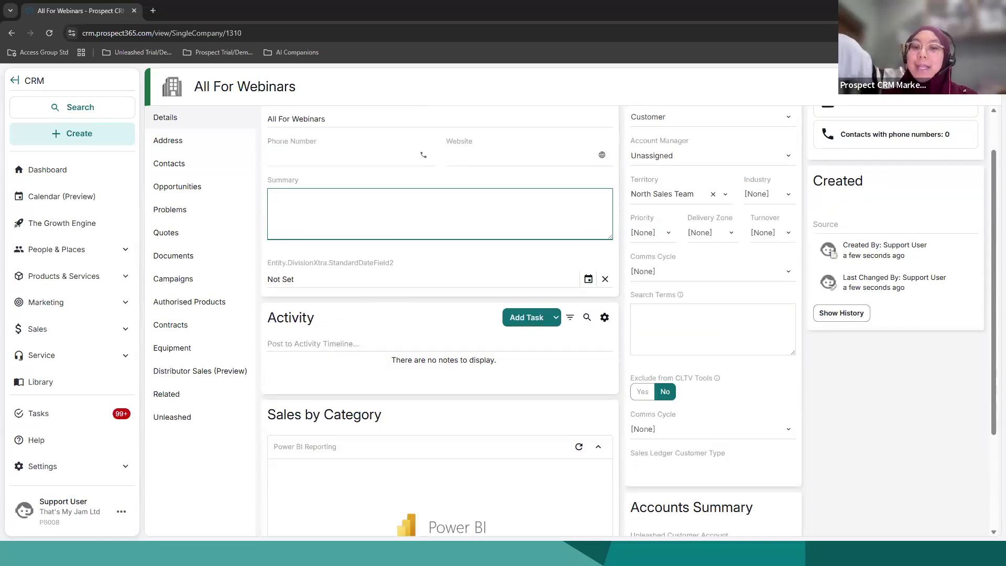
Step: Draft a company activity note mentioning a colleague and saying the contact has been spoken with, and check the available note types
{"action": "left_click", "coordinate": [338, 343]}
{"action": "scroll", "coordinate": [341, 263], "scroll_direction": "down", "scroll_amount": 4}
{"action": "scroll", "coordinate": [368, 321], "scroll_direction": "up", "scroll_amount": 3}
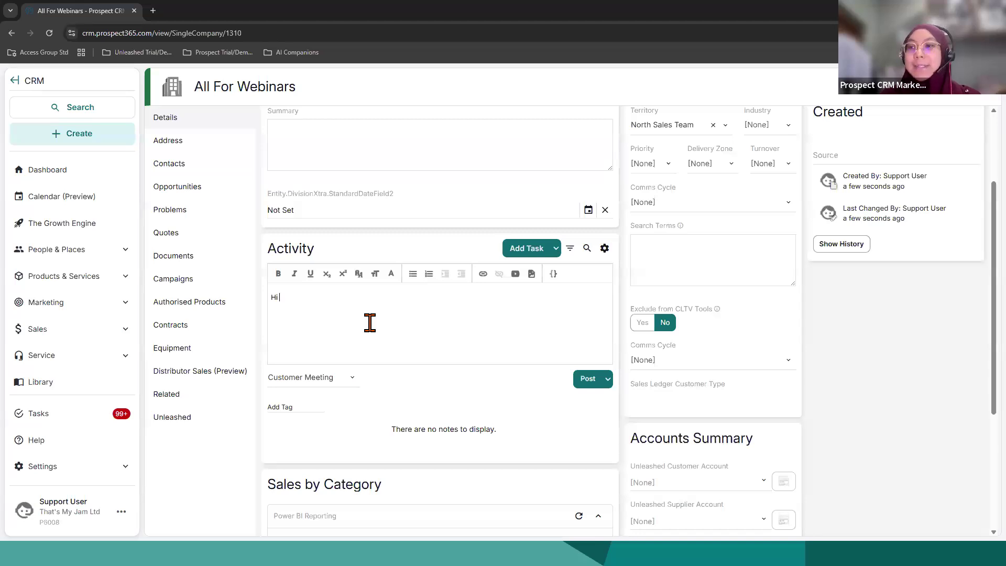
{"action": "type", "text": "adilah"}
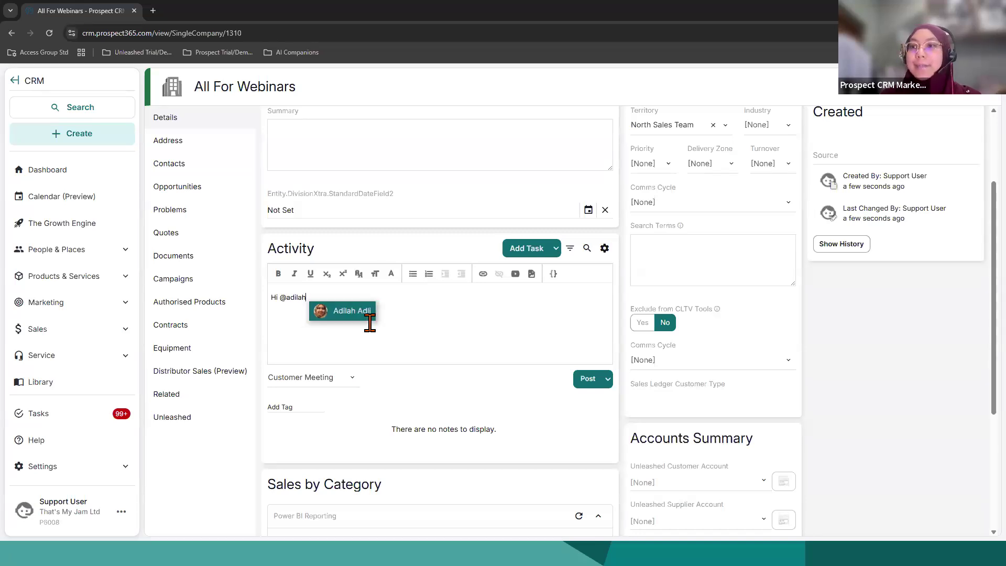
{"action": "key", "text": "Return"}
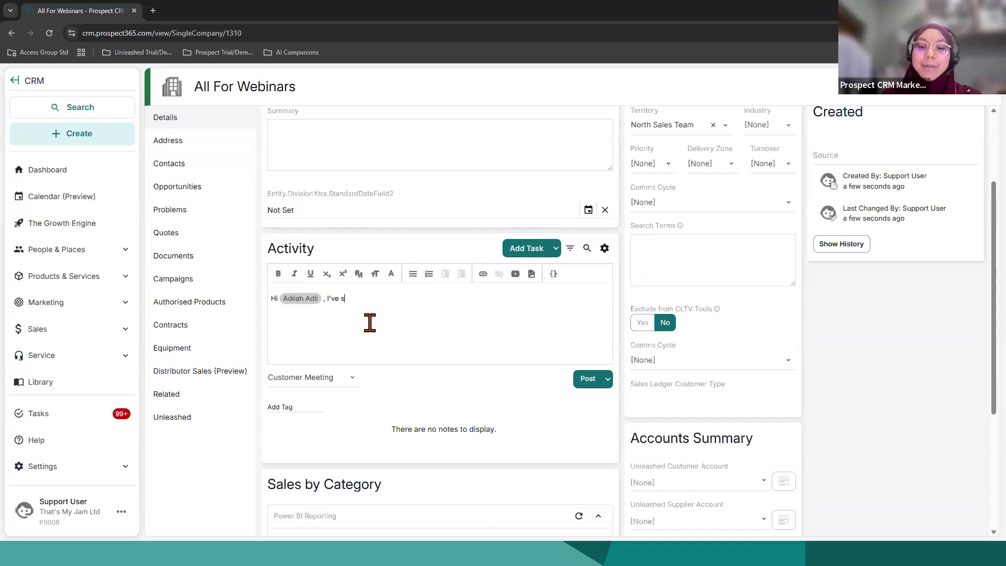
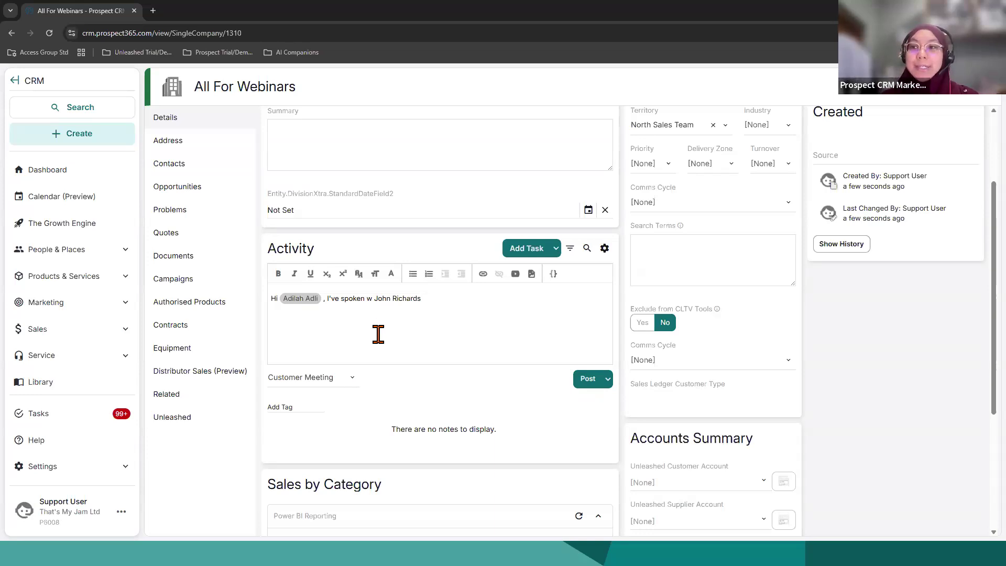
{"action": "left_click", "coordinate": [356, 379]}
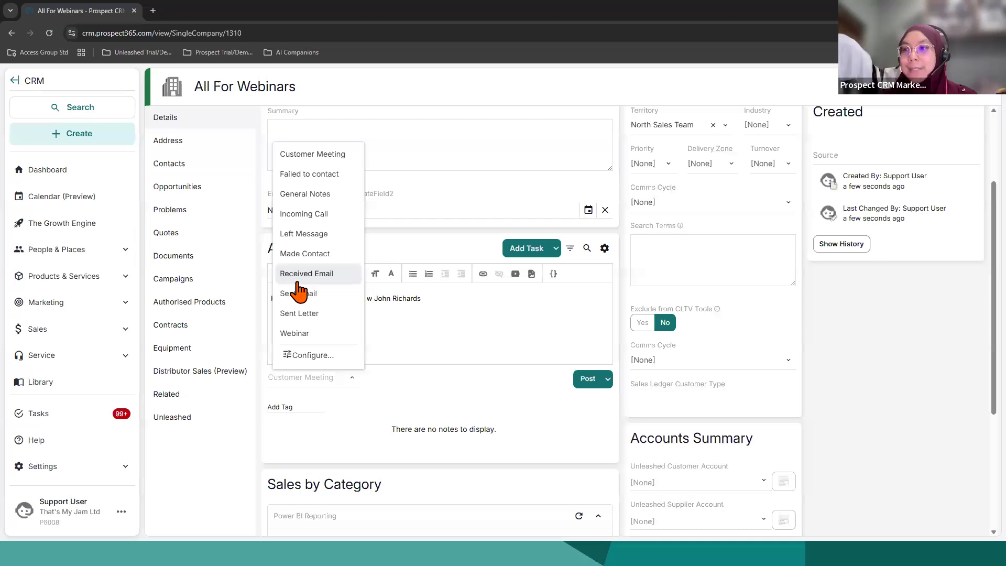
{"action": "left_click", "coordinate": [570, 330]}
Step: Add a task from the company's activity section, with the new contact as parent and the name "Follow Up for Quotes"
{"action": "left_click", "coordinate": [534, 251]}
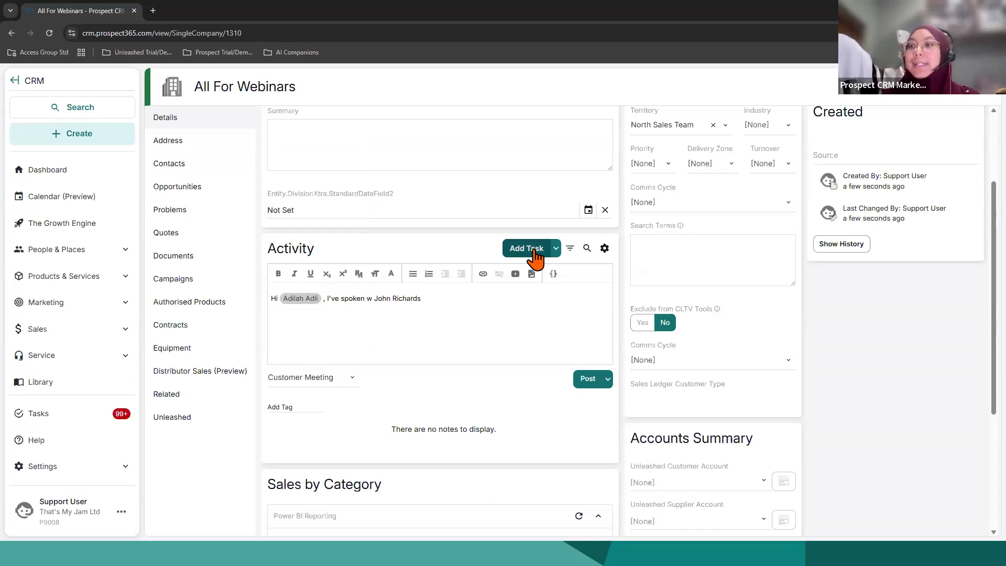
{"action": "left_click", "coordinate": [536, 257]}
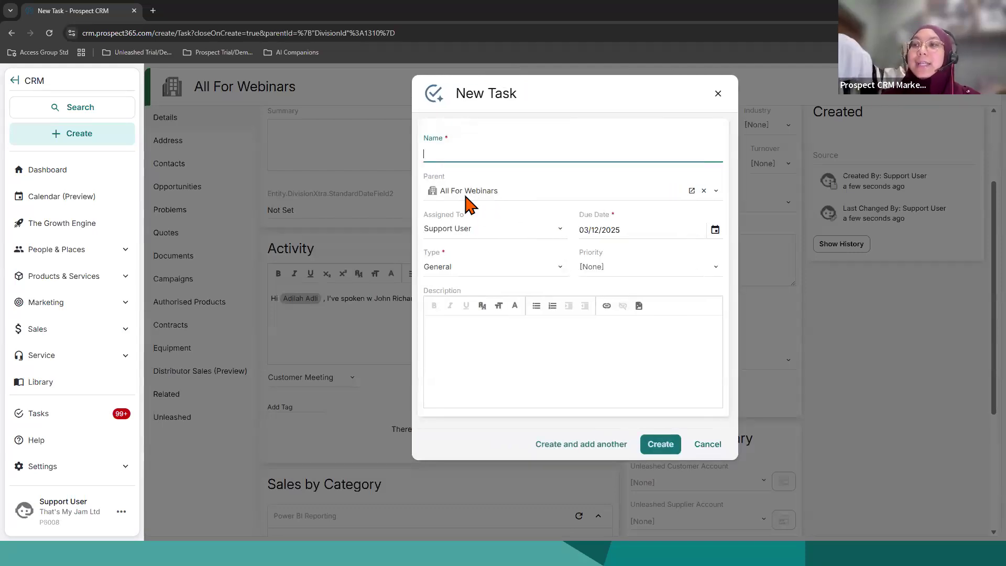
{"action": "left_click", "coordinate": [510, 195]}
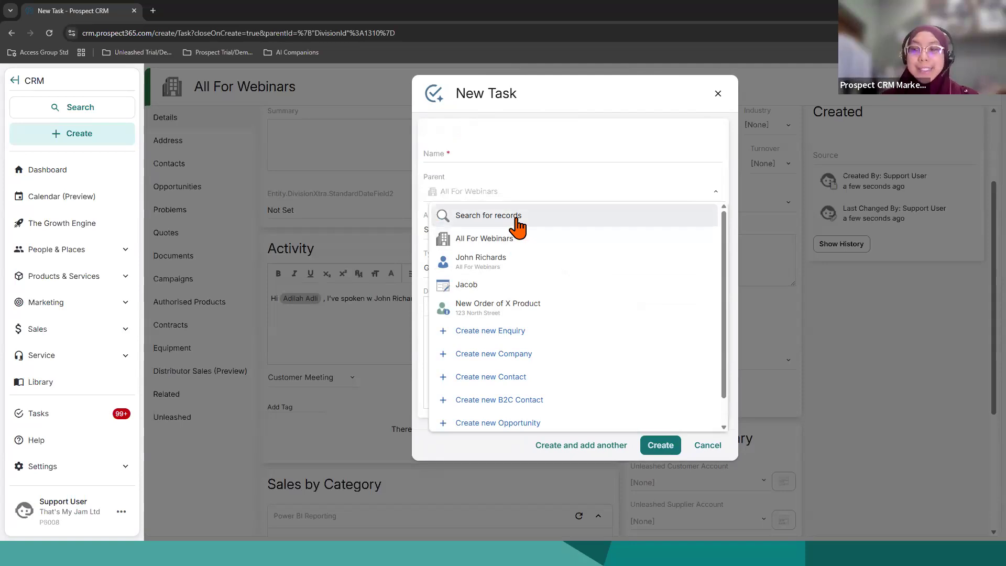
{"action": "left_click", "coordinate": [511, 265]}
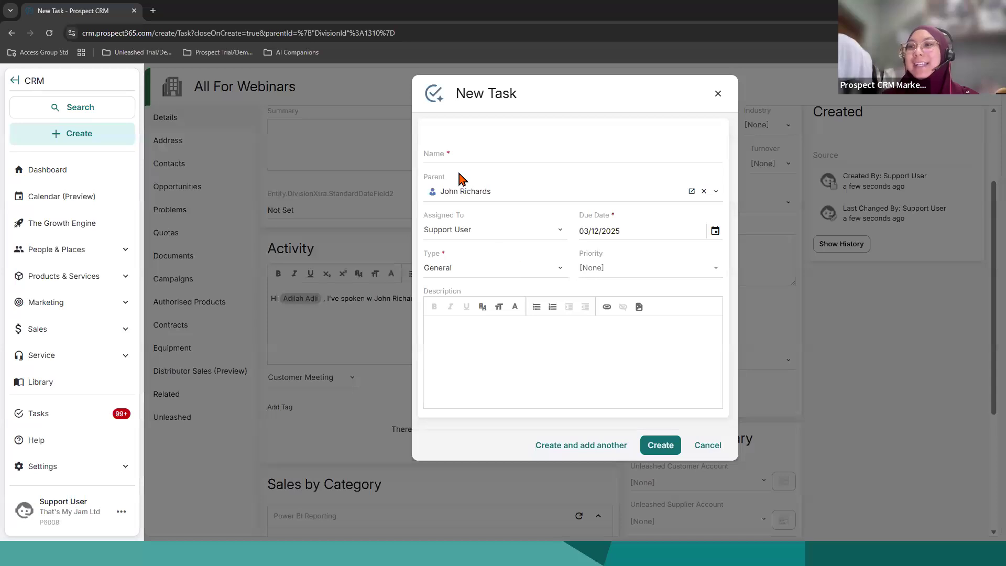
{"action": "left_click", "coordinate": [458, 150]}
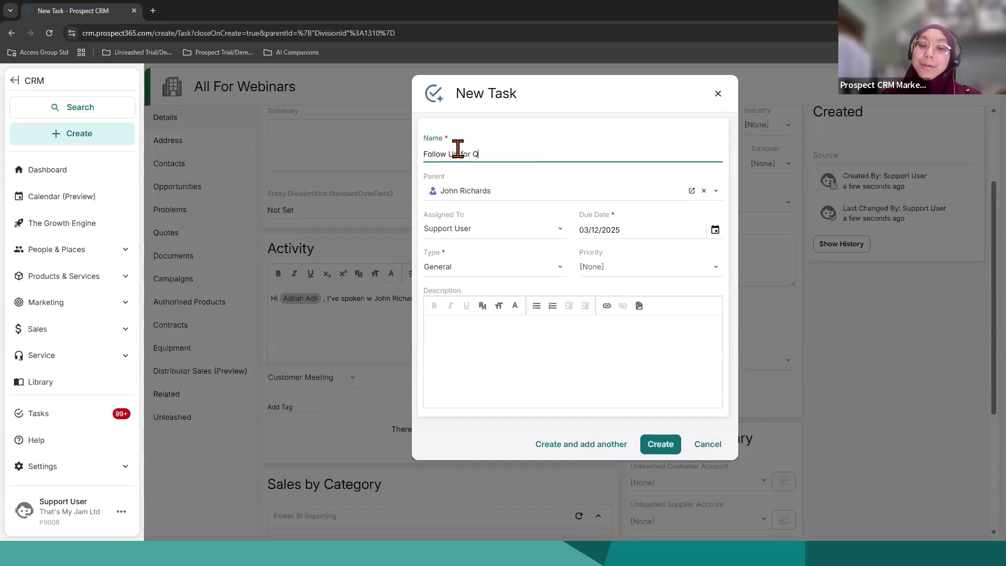
{"action": "left_click", "coordinate": [482, 347]}
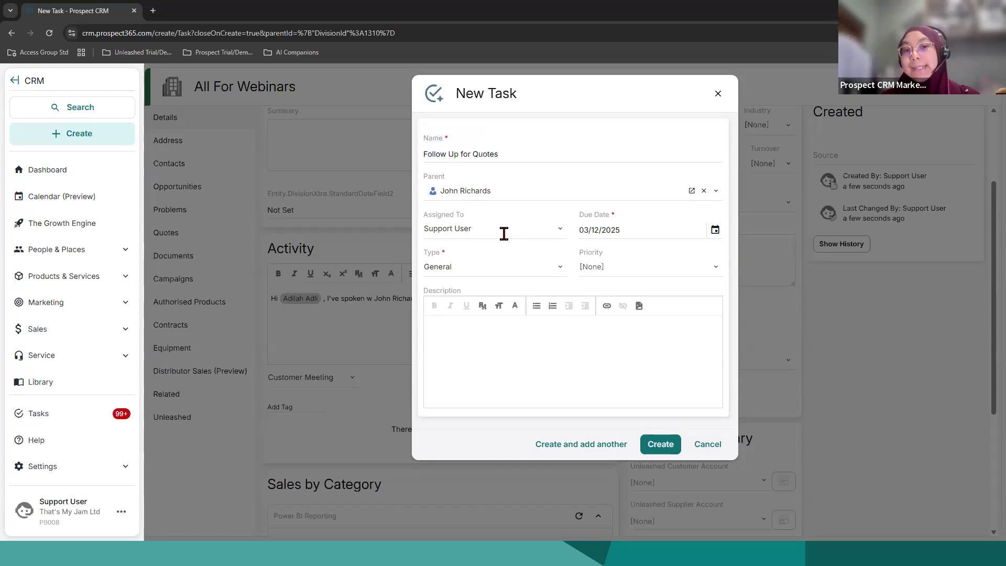
Step: Check the task's due date picker, set its type to Send Quote and create the task without a description
{"action": "left_click", "coordinate": [716, 235]}
{"action": "left_click", "coordinate": [634, 278]}
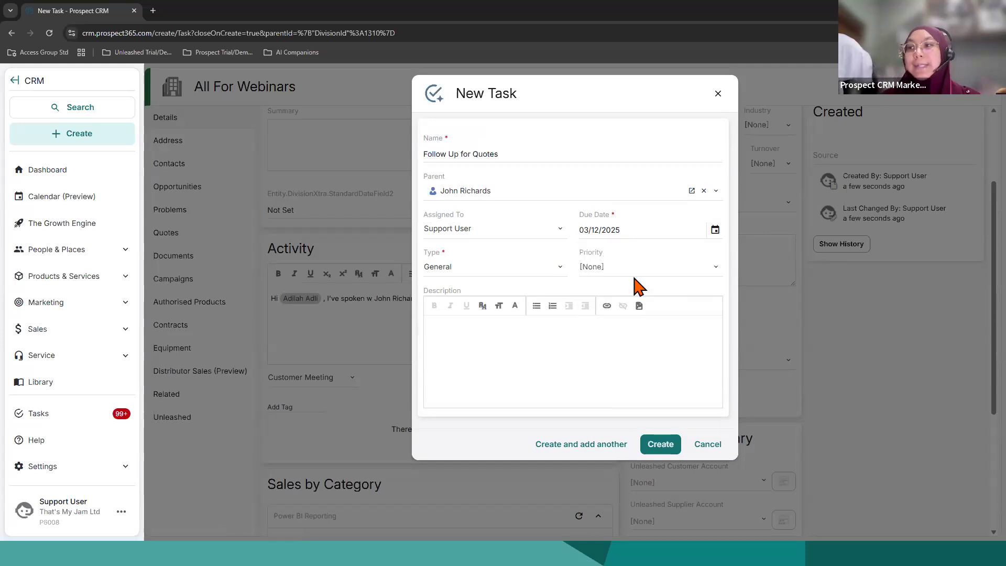
{"action": "left_click", "coordinate": [506, 266]}
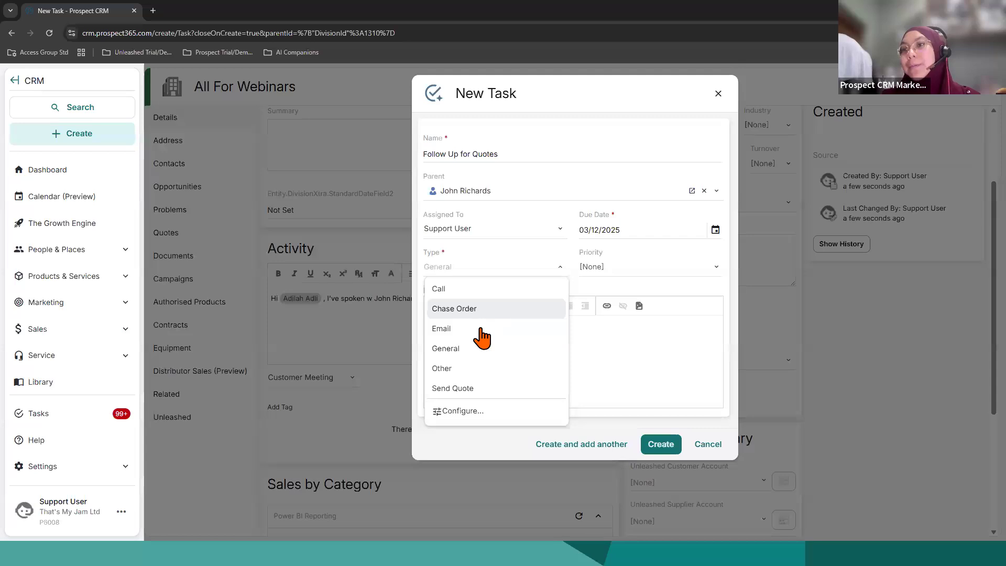
{"action": "left_click", "coordinate": [471, 392]}
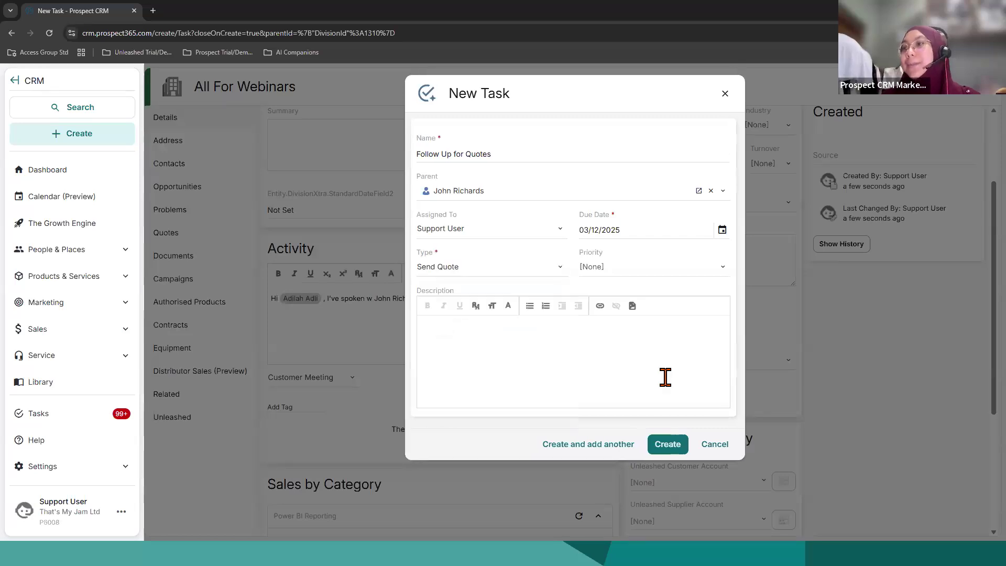
{"action": "left_click", "coordinate": [665, 377]}
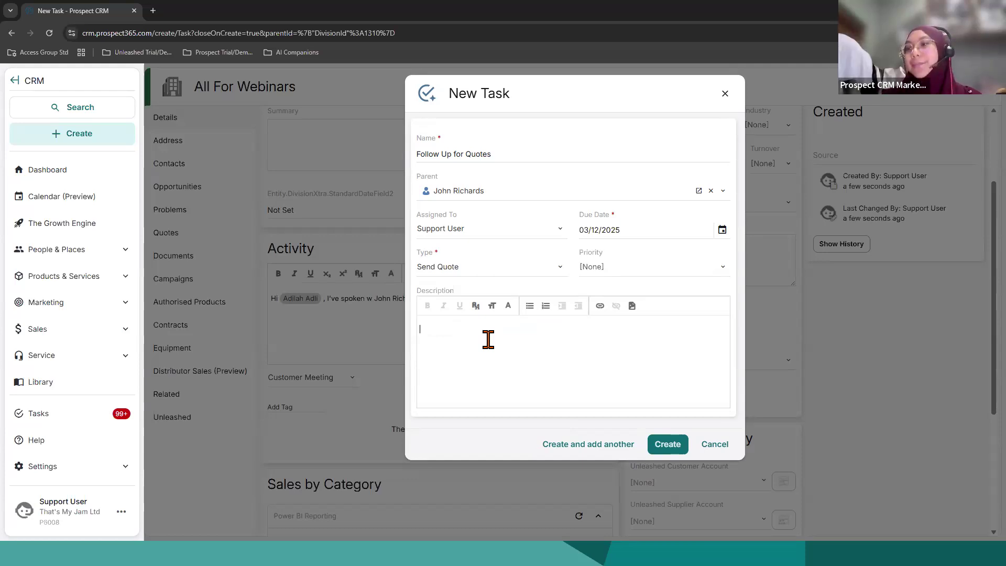
{"action": "left_click", "coordinate": [665, 446]}
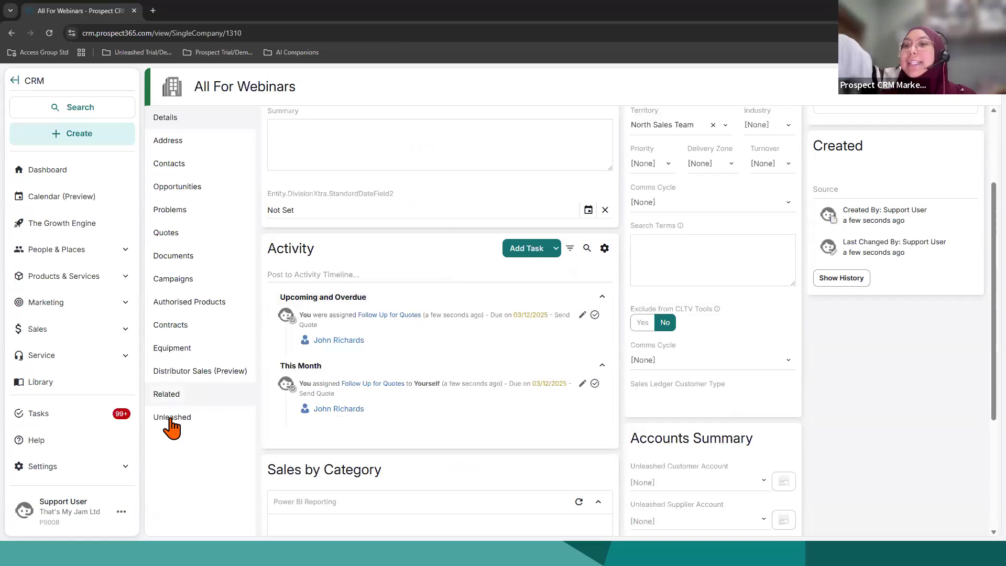
Step: Open the task list and examine the "Follow Up for Quotes" task's details, description and outcome fields
{"action": "left_click", "coordinate": [99, 422]}
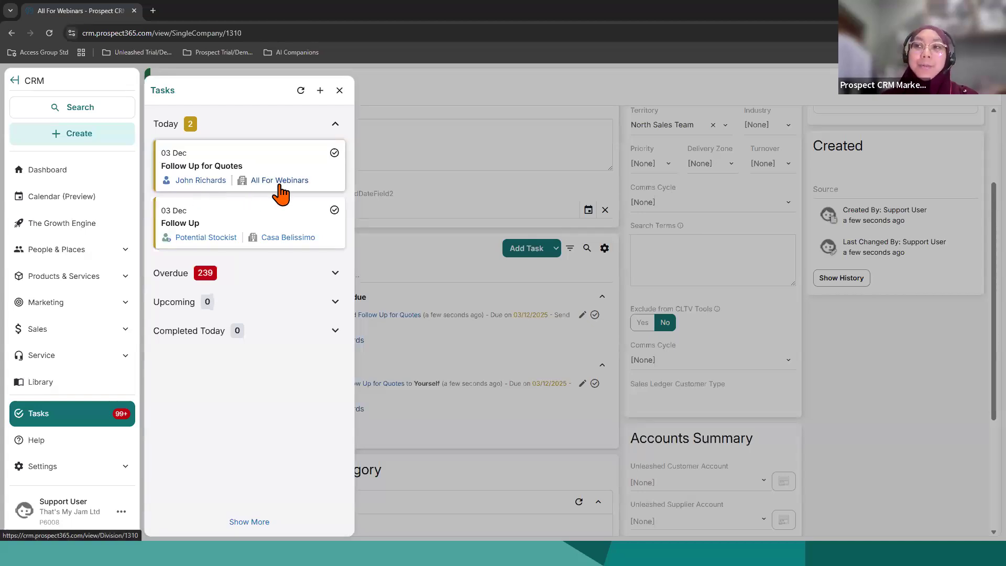
{"action": "left_click", "coordinate": [228, 169]}
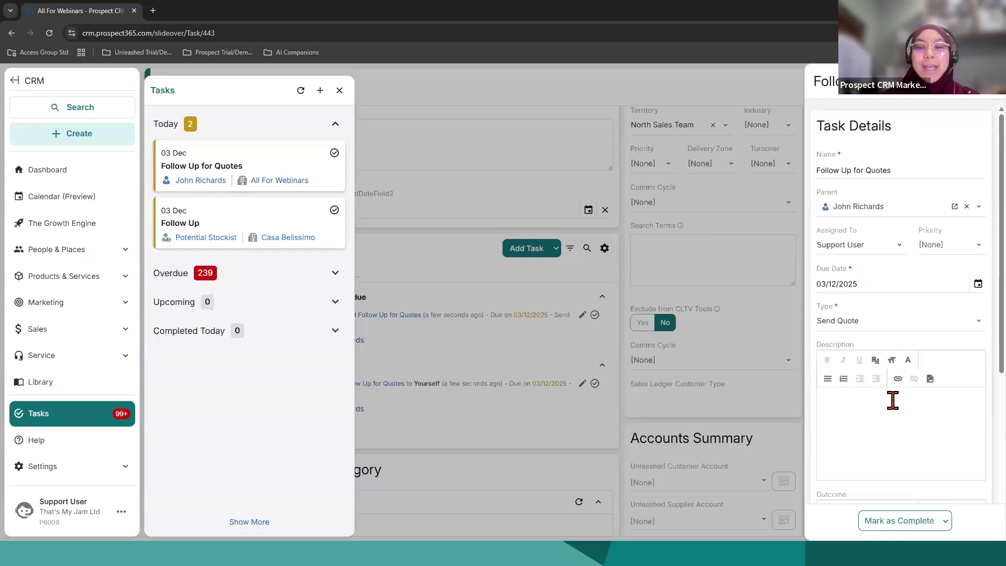
{"action": "scroll", "coordinate": [889, 406], "scroll_direction": "down", "scroll_amount": 4}
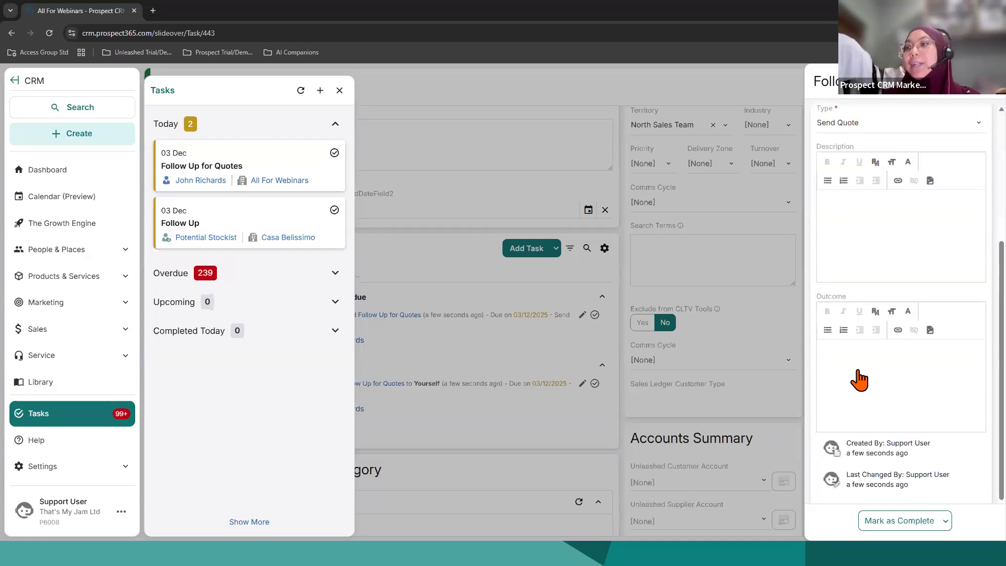
Step: Check the "Follow Up for Quotes" task's completion options, mark it as complete without an outcome and close its details
{"action": "left_click", "coordinate": [856, 373]}
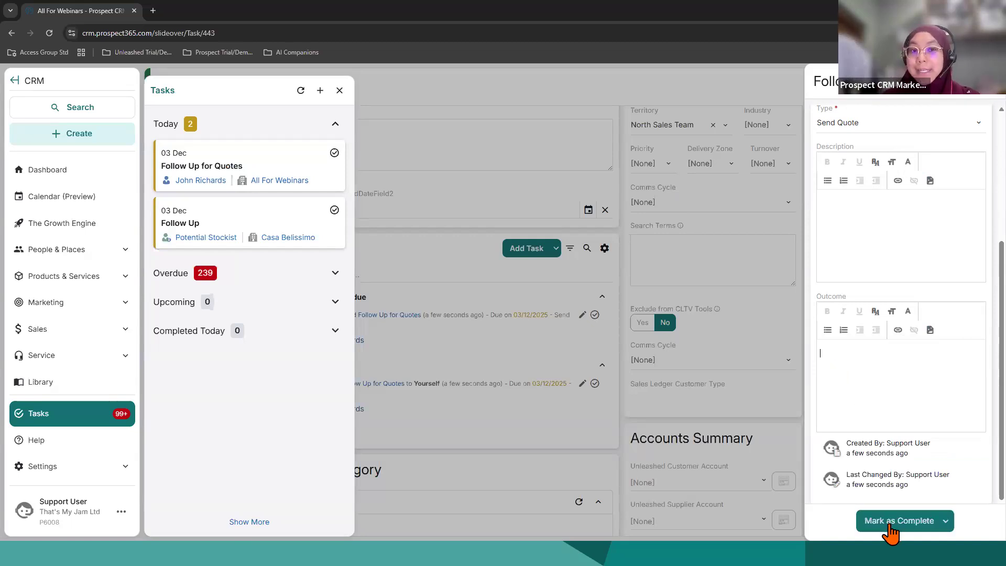
{"action": "left_click", "coordinate": [946, 521]}
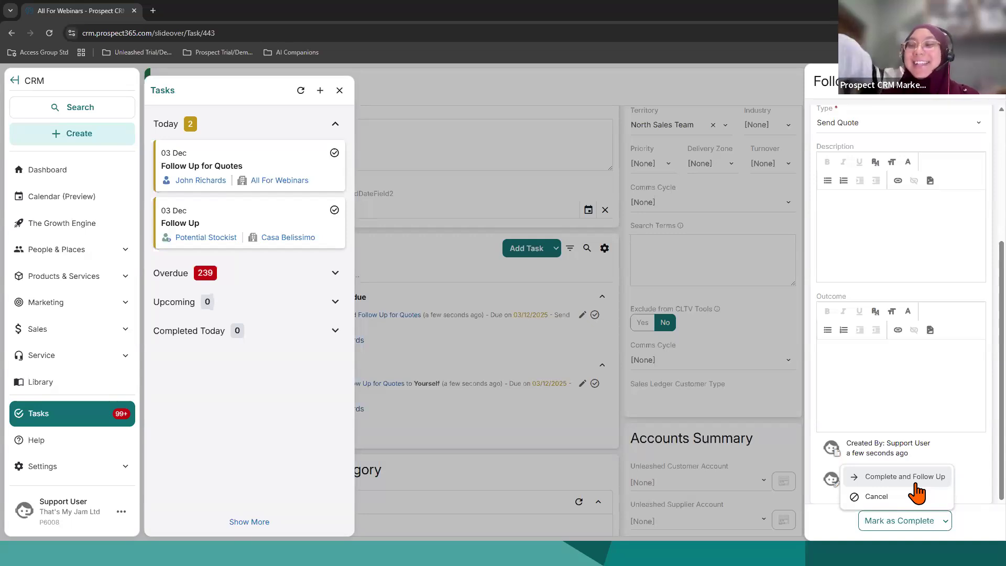
{"action": "left_click", "coordinate": [907, 526]}
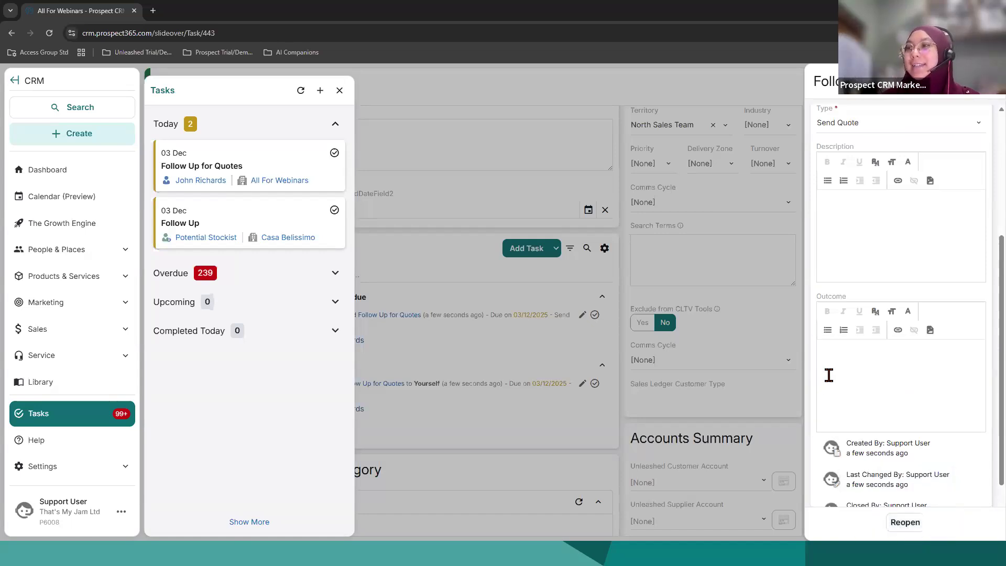
{"action": "left_click", "coordinate": [758, 243]}
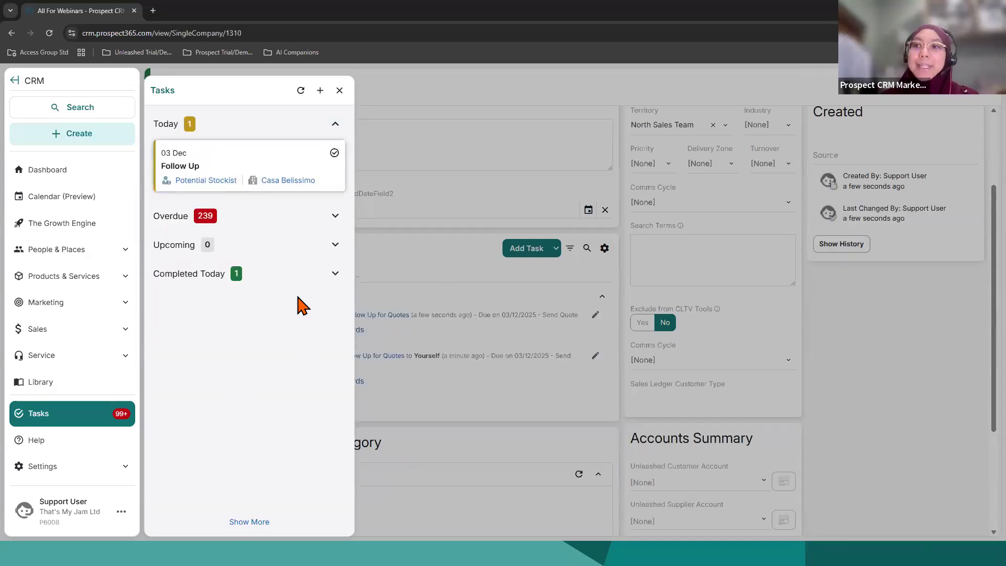
Step: Review the tasks completed today, look over the company's activity timeline and check the task list once more
{"action": "left_click", "coordinate": [329, 275]}
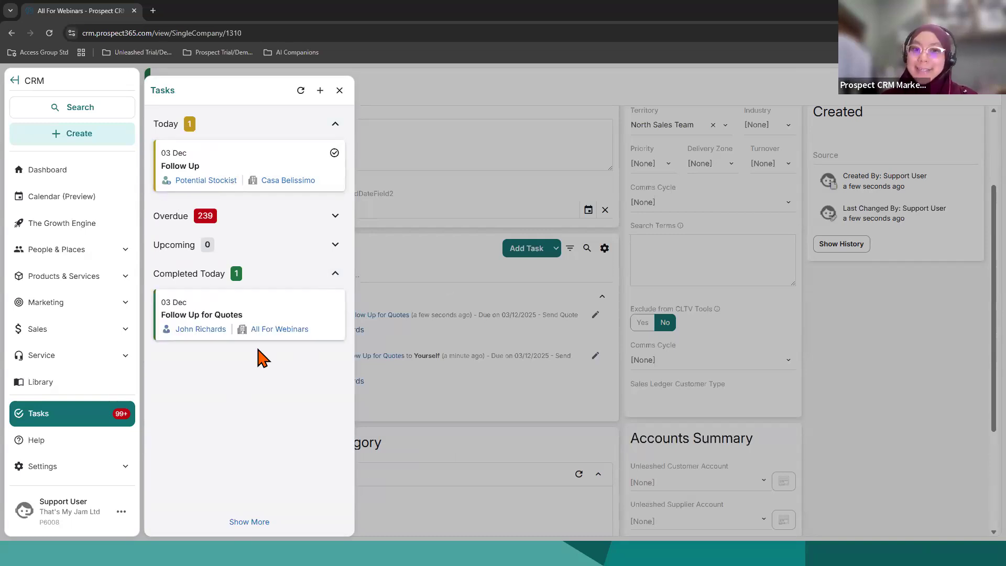
{"action": "left_click", "coordinate": [340, 90]}
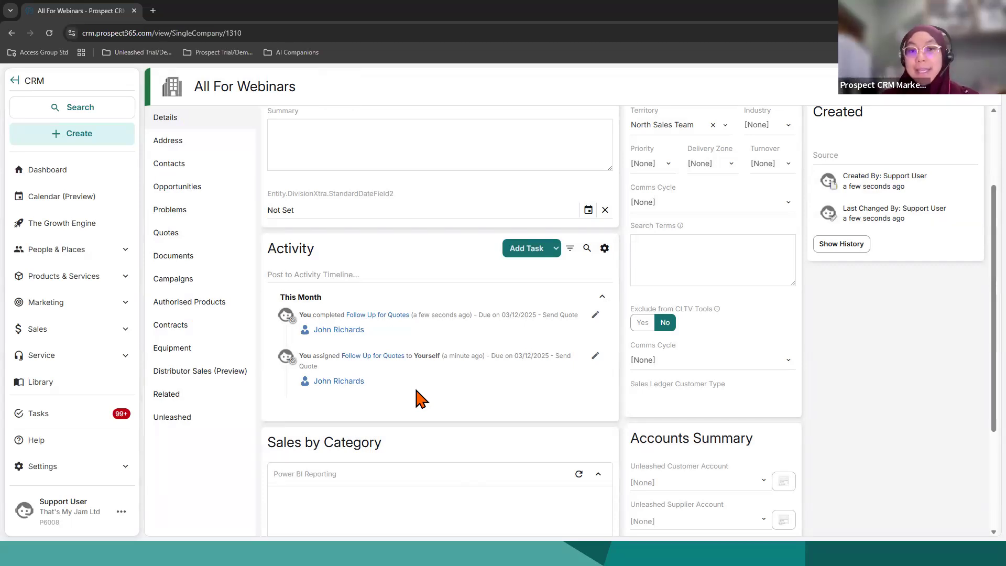
{"action": "left_click", "coordinate": [91, 418]}
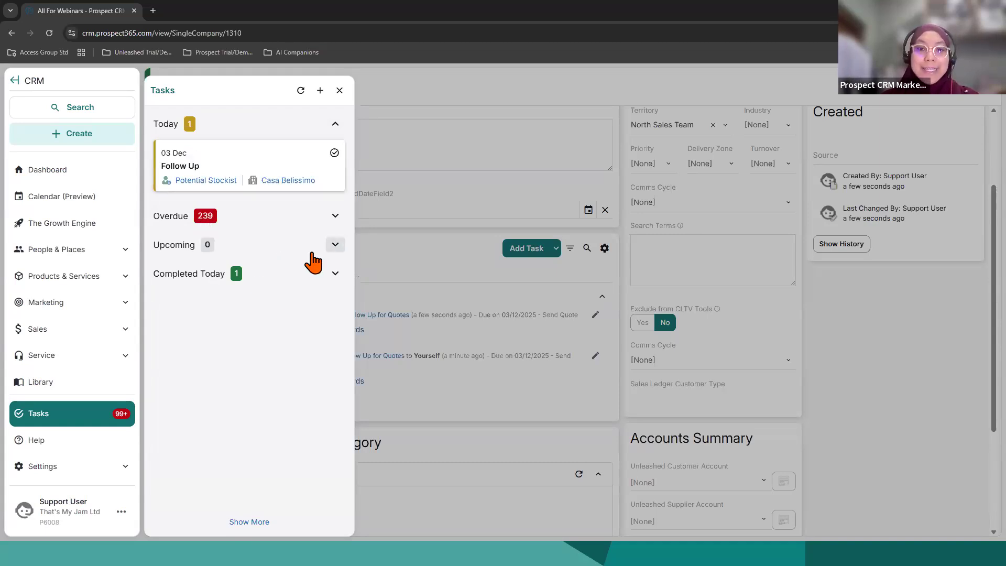
{"action": "left_click", "coordinate": [340, 91]}
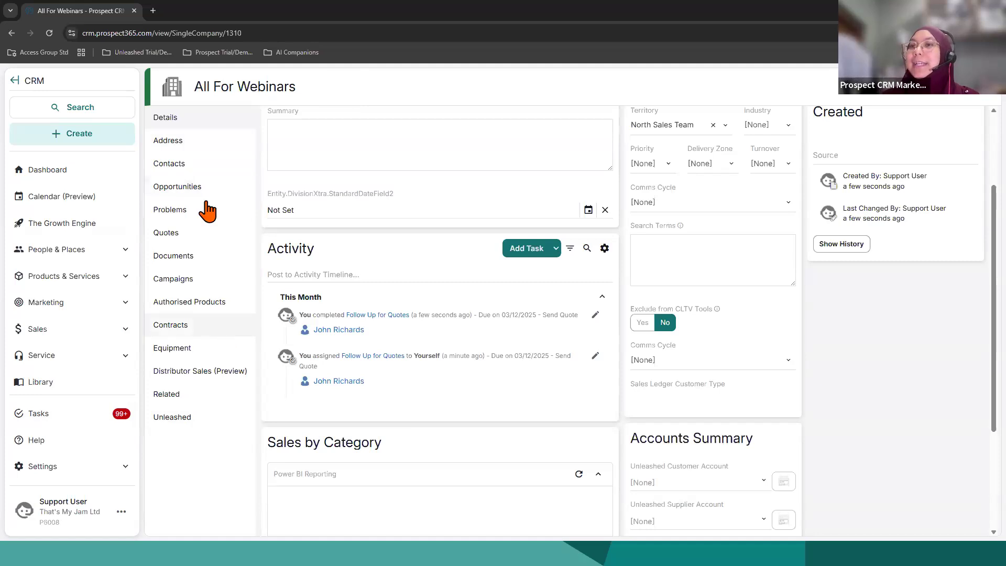
Step: Open the new contact's record from the All For Webinars company's contacts
{"action": "left_click", "coordinate": [192, 170]}
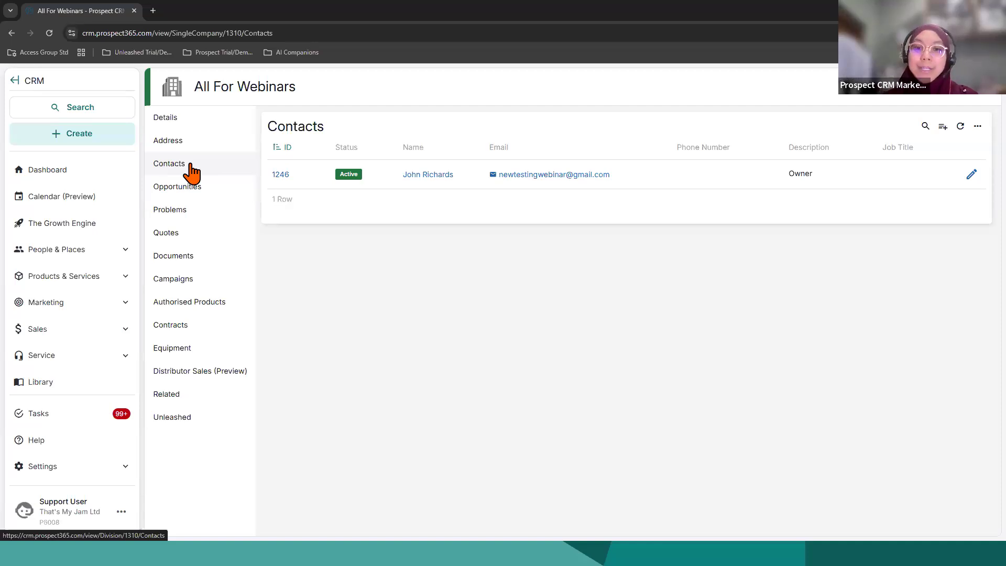
{"action": "left_click", "coordinate": [281, 174]}
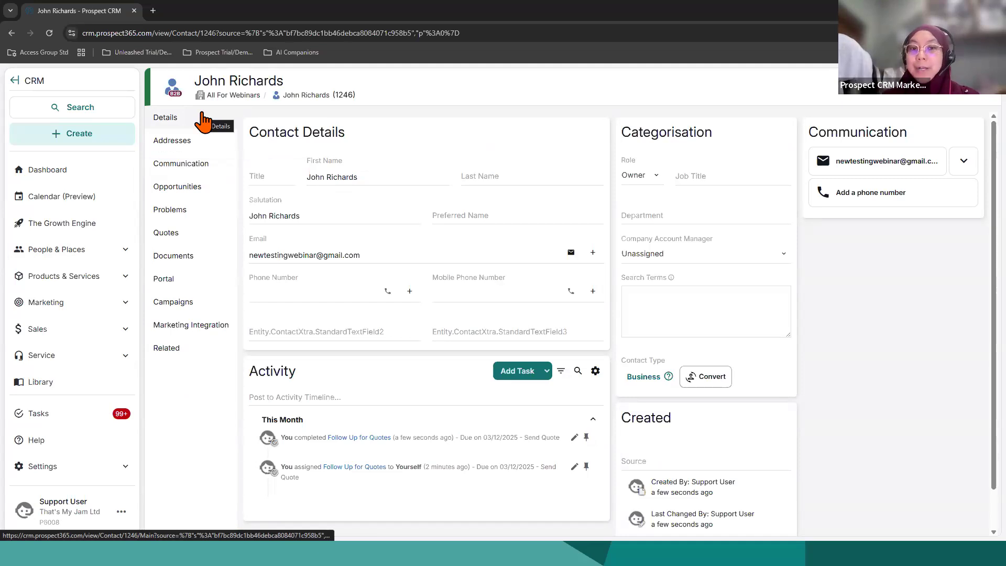
{"action": "left_click", "coordinate": [105, 137]}
{"action": "left_click", "coordinate": [254, 135]}
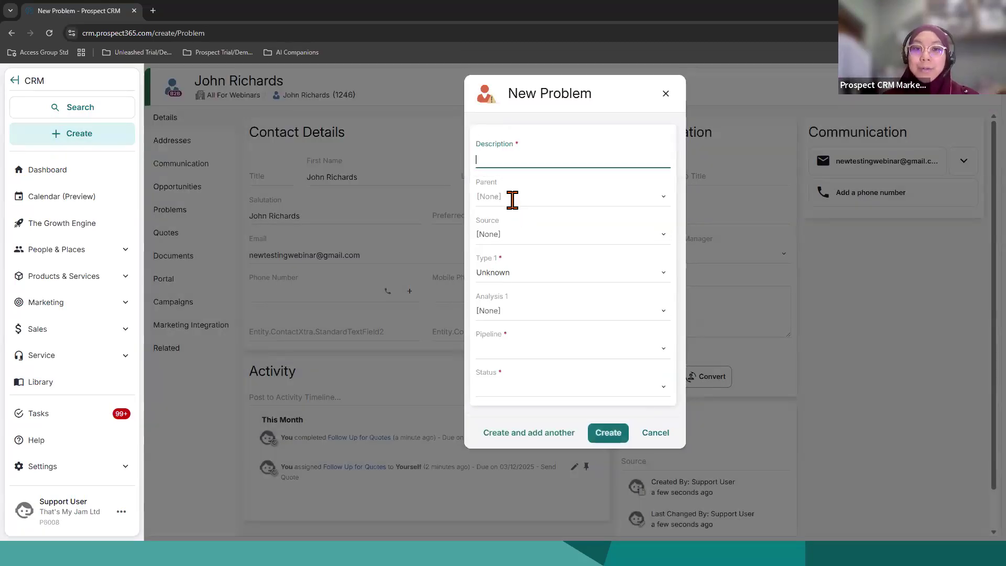
{"action": "left_click", "coordinate": [665, 93]}
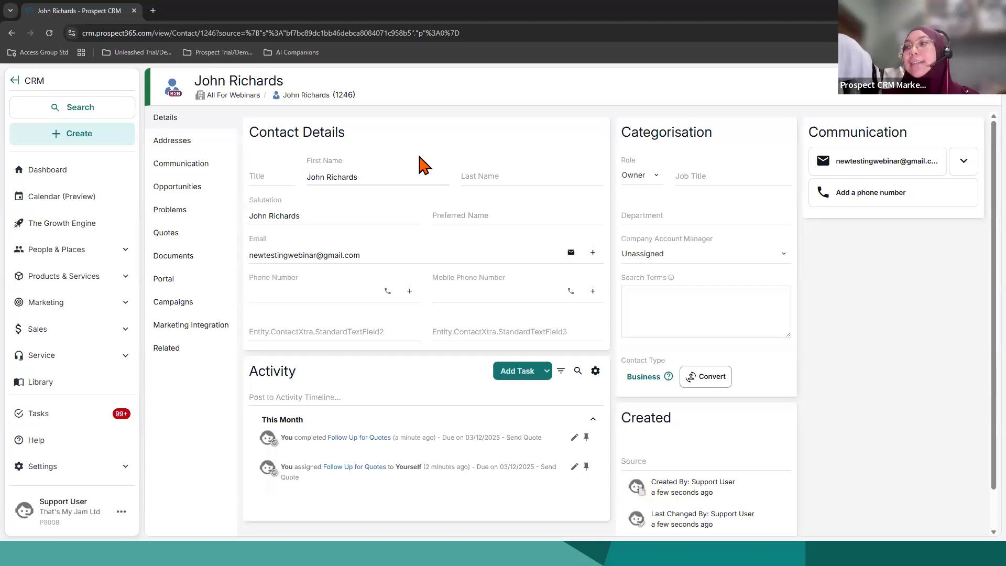
Step: Start a new problem from the contact's record, describing it as a delivery issue for the order and including its order number
{"action": "left_click", "coordinate": [880, 105]}
{"action": "left_click", "coordinate": [865, 125]}
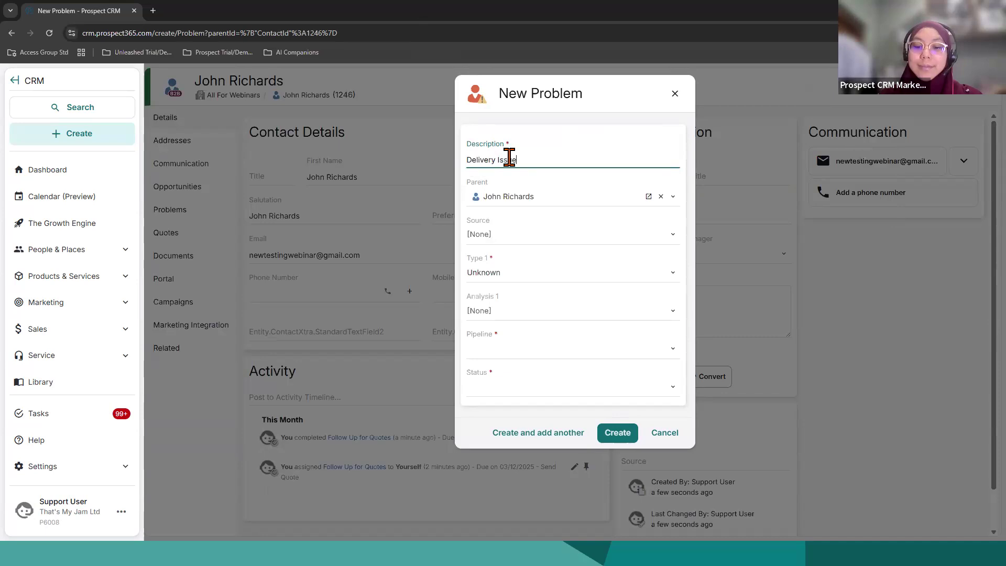
{"action": "type", "text": "r Order #123"}
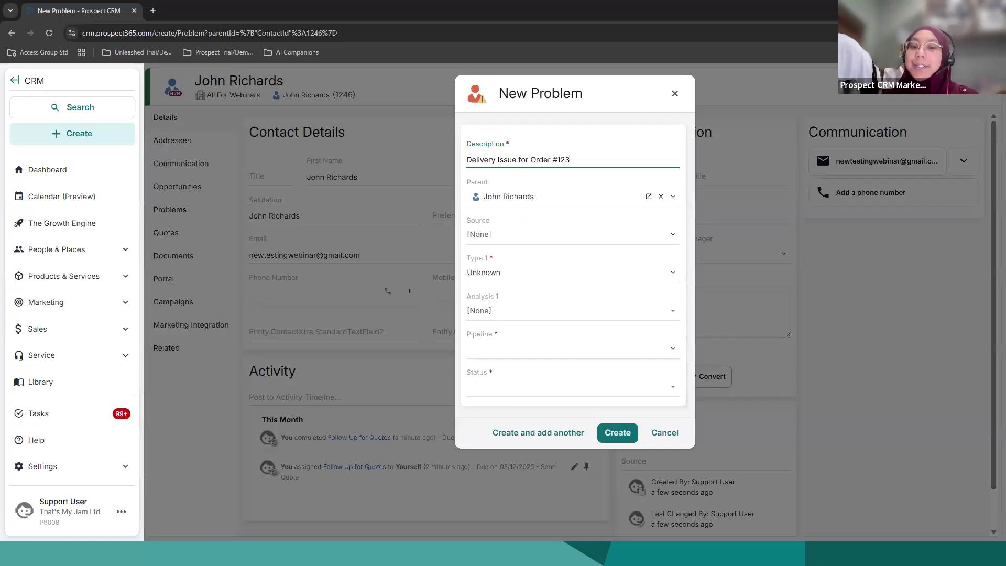
Step: Set the new problem's source to Email, its type to Delivery and its pipeline to Other
{"action": "left_click", "coordinate": [507, 236]}
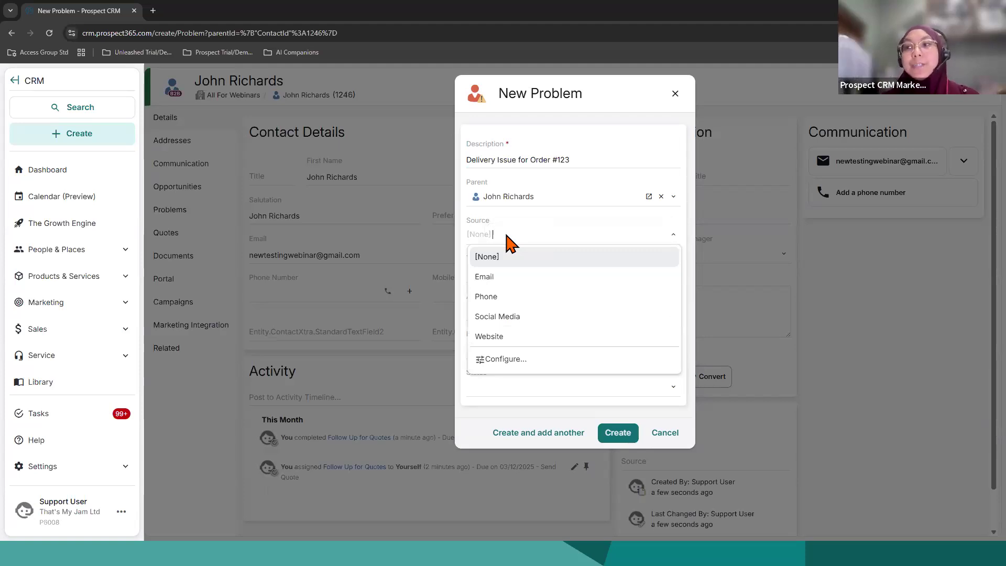
{"action": "left_click", "coordinate": [511, 277]}
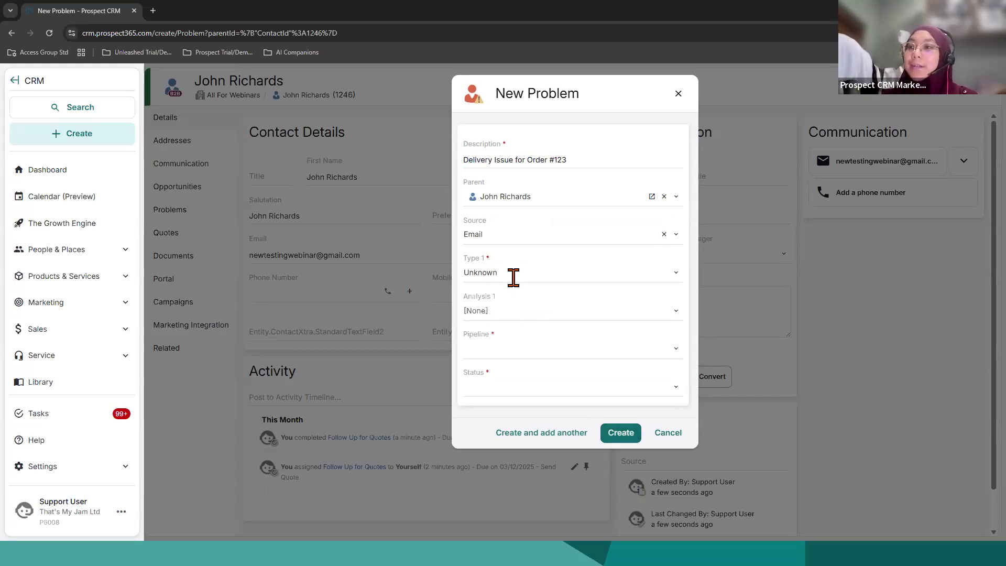
{"action": "left_click", "coordinate": [513, 278]}
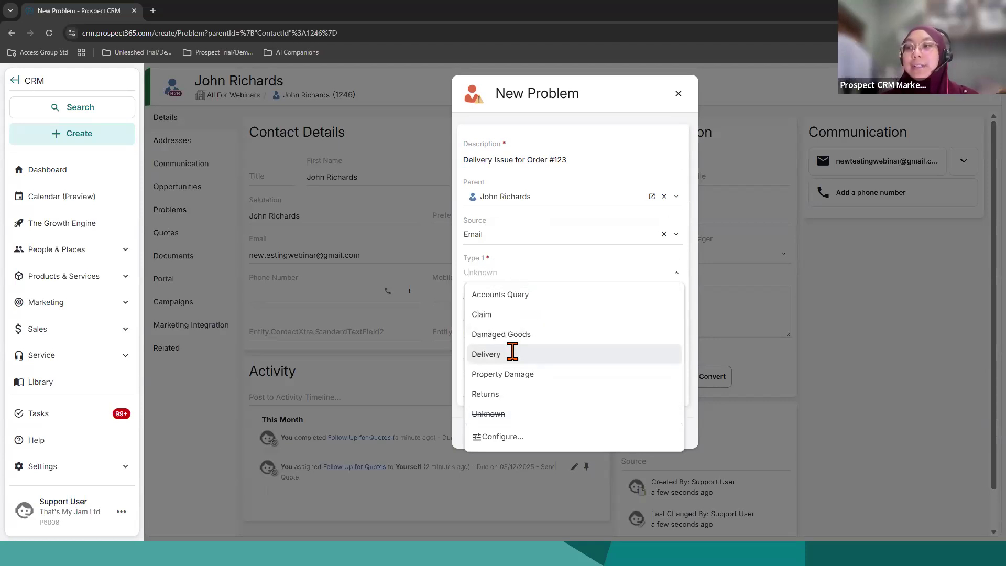
{"action": "left_click", "coordinate": [512, 355]}
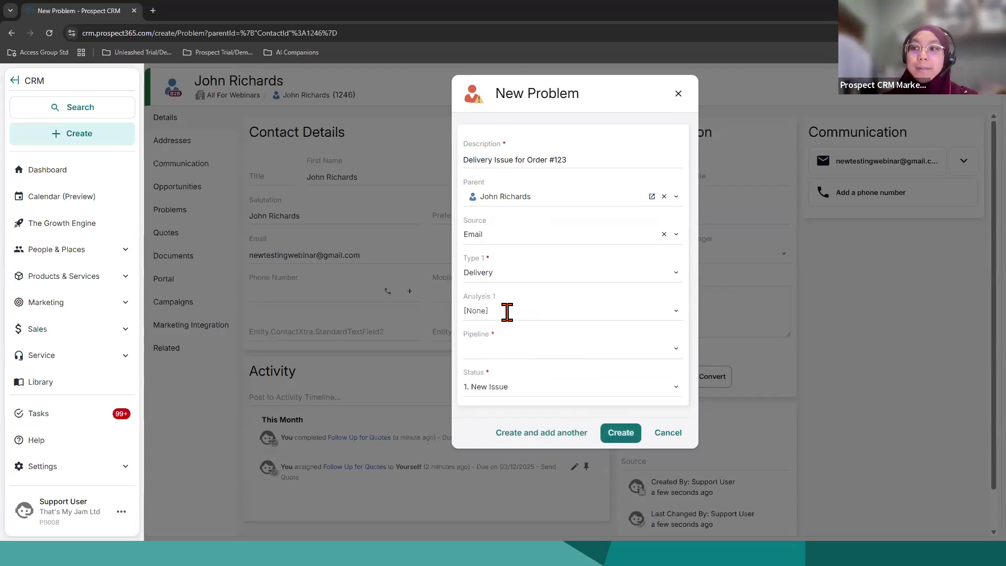
{"action": "left_click", "coordinate": [517, 349]}
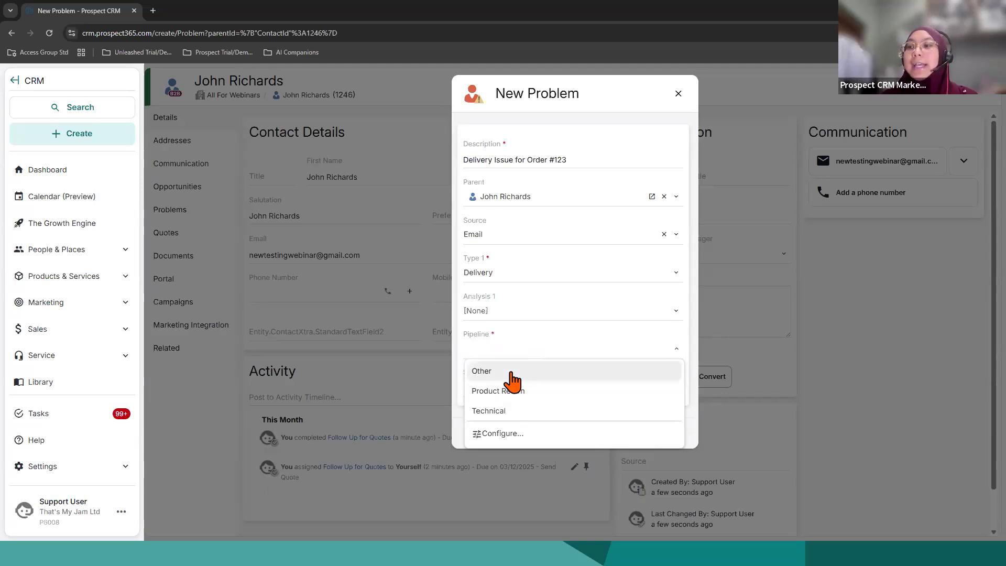
{"action": "left_click", "coordinate": [510, 372]}
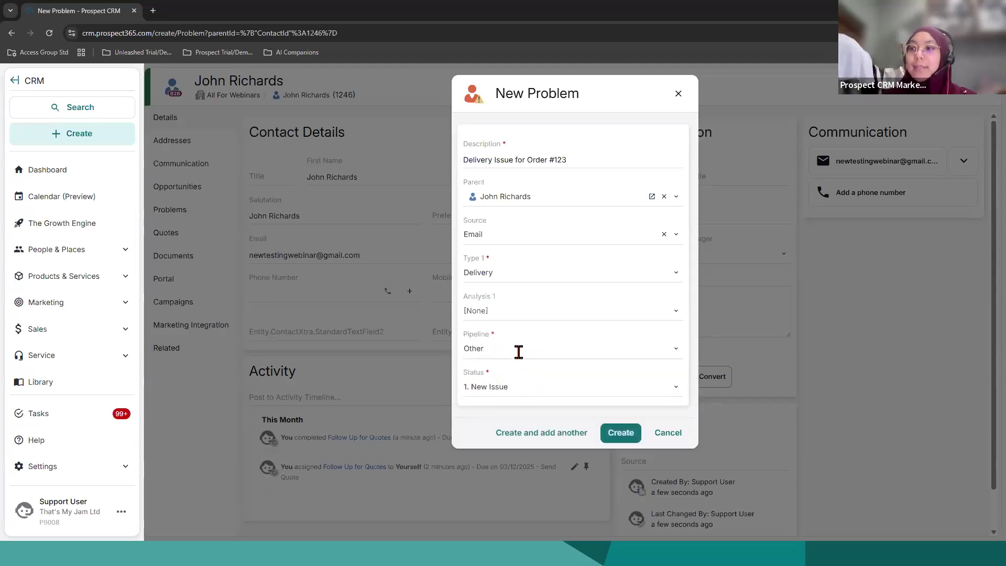
Step: Check the status choices, try the Technical pipeline, return it to Other and create the problem with status 1. New Issue
{"action": "left_click", "coordinate": [522, 387]}
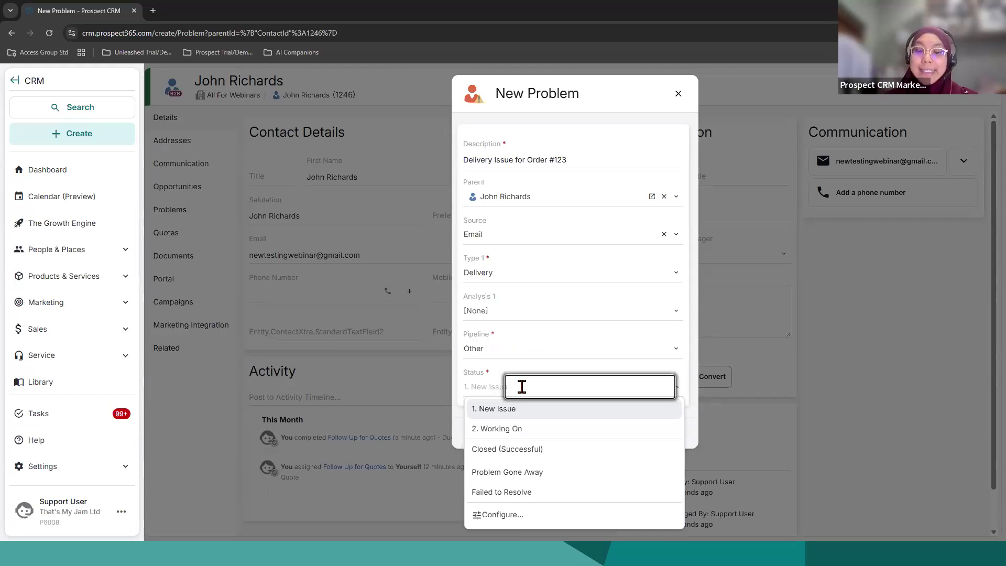
{"action": "left_click", "coordinate": [511, 349]}
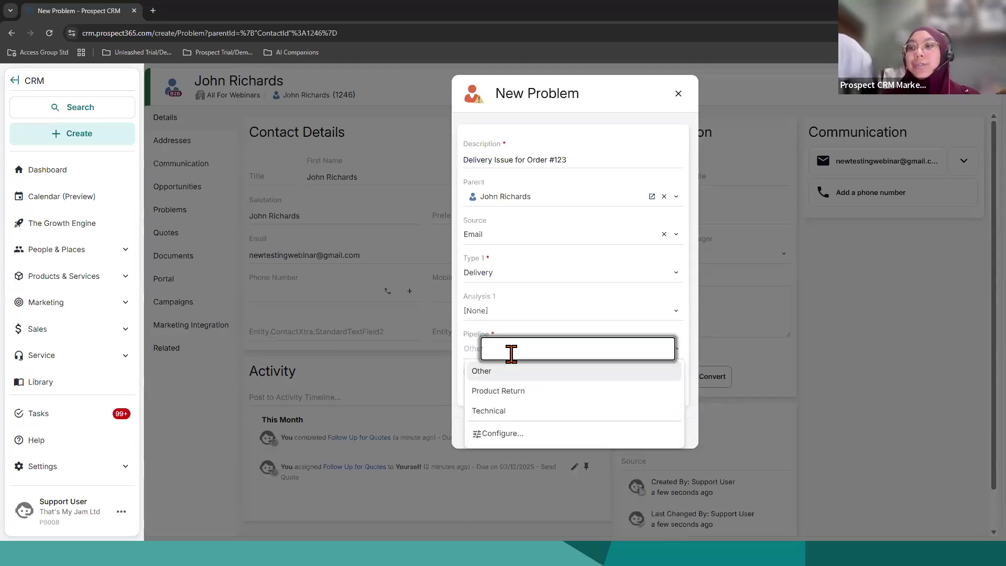
{"action": "left_click", "coordinate": [522, 414]}
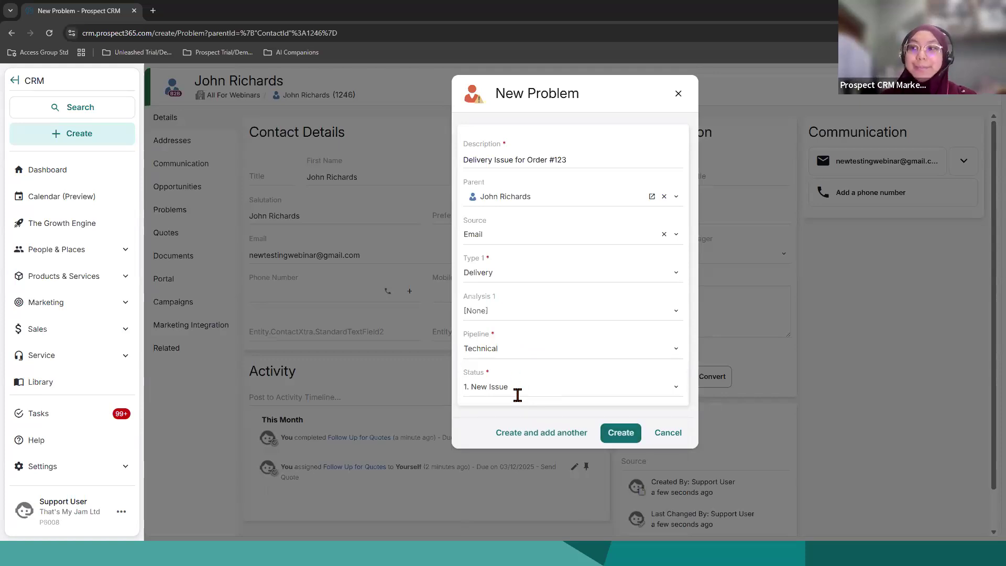
{"action": "left_click", "coordinate": [512, 349]}
{"action": "left_click", "coordinate": [520, 370]}
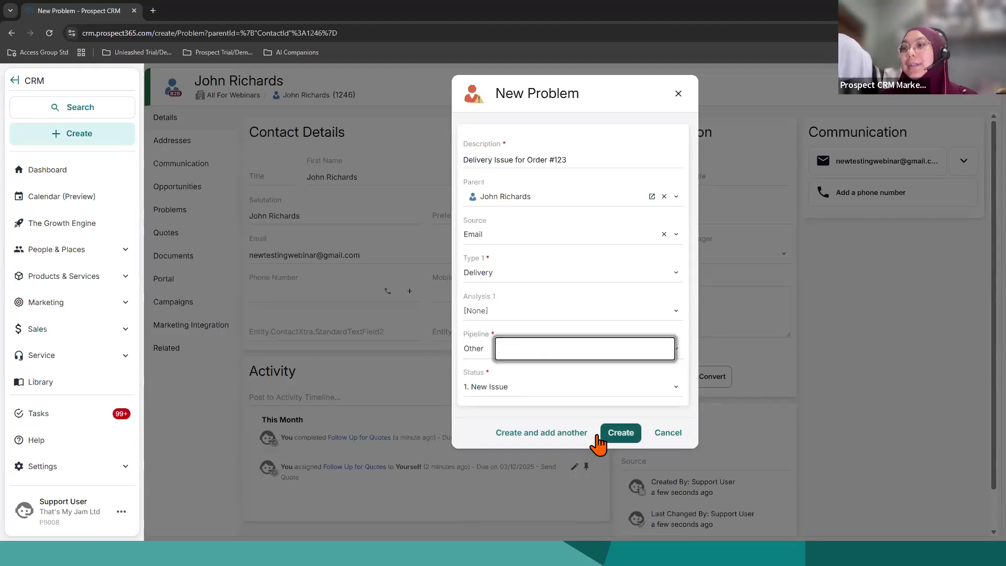
{"action": "left_click", "coordinate": [609, 436]}
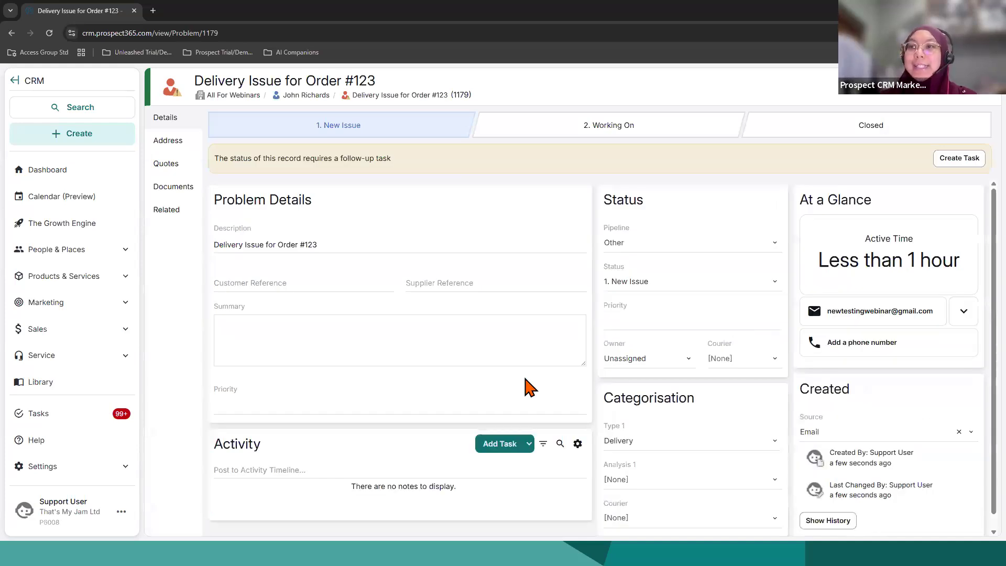
Step: Examine the problem record's customer and supplier reference fields, summary field and activity section
{"action": "left_click", "coordinate": [293, 282]}
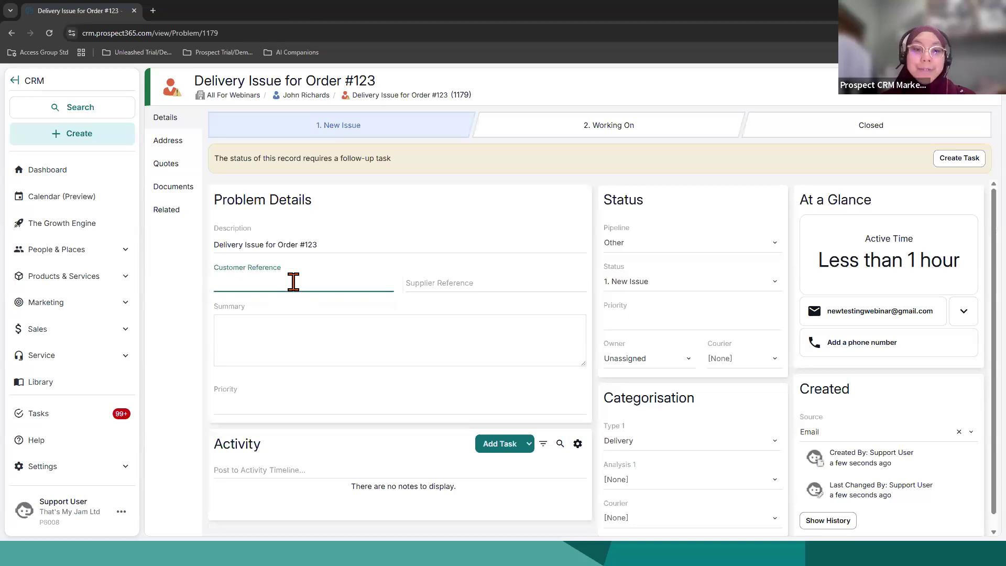
{"action": "left_click", "coordinate": [455, 286]}
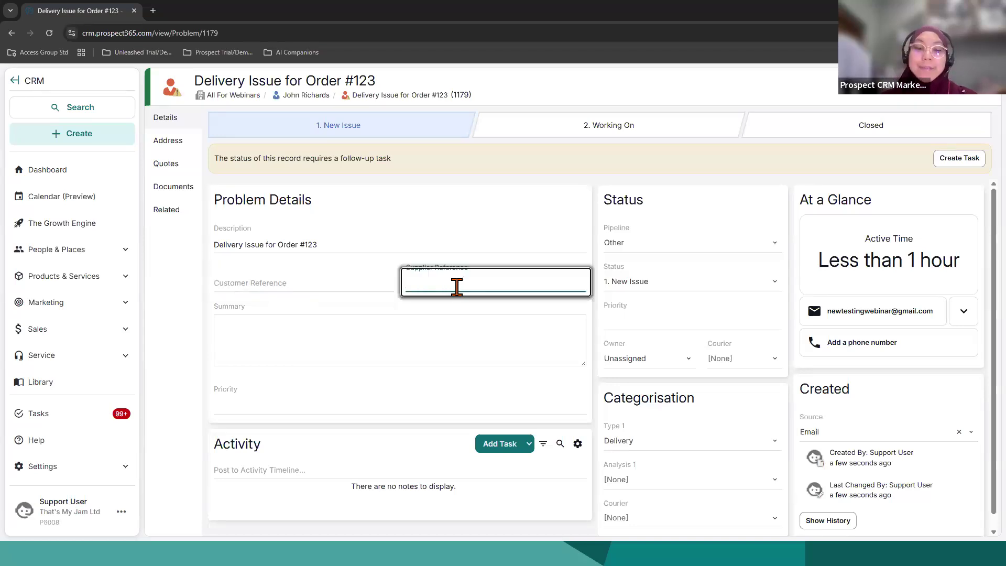
{"action": "left_click", "coordinate": [427, 352]}
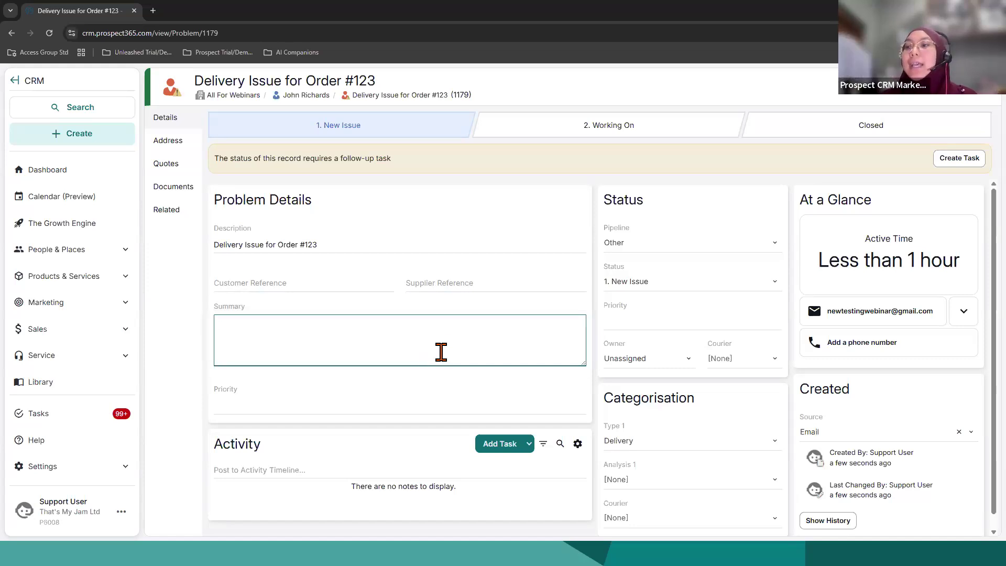
{"action": "scroll", "coordinate": [440, 348], "scroll_direction": "down", "scroll_amount": 1}
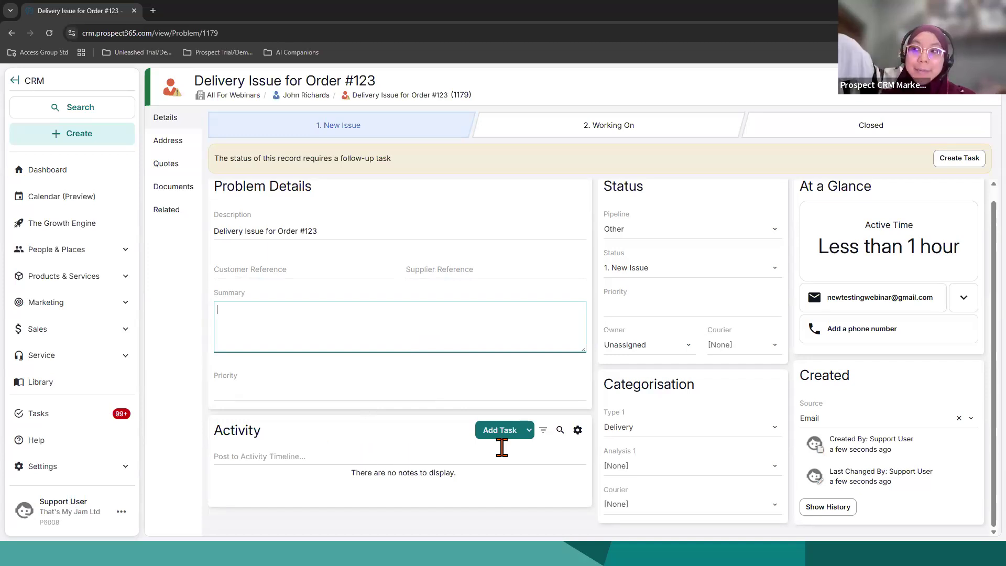
{"action": "scroll", "coordinate": [650, 487], "scroll_direction": "up", "scroll_amount": 1}
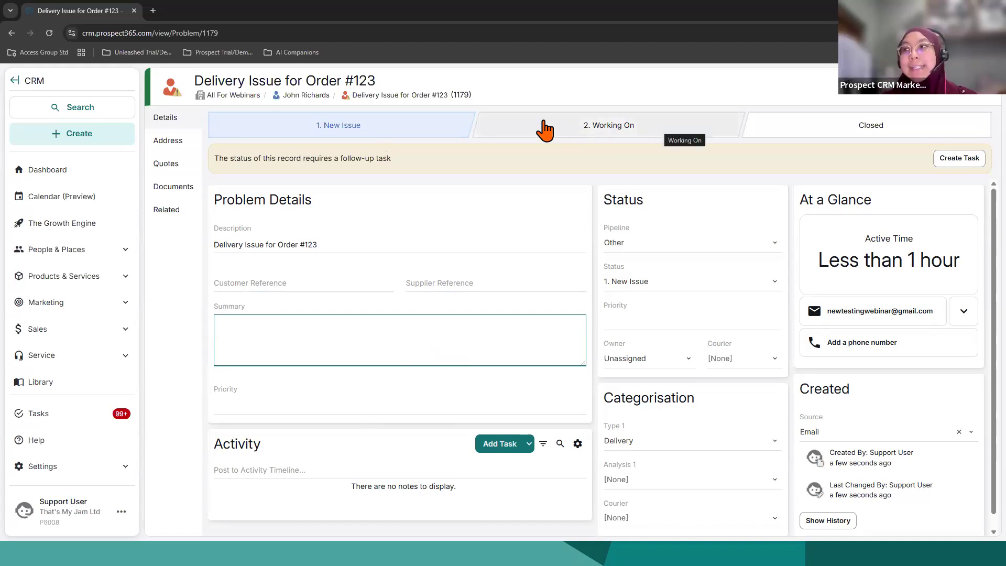
Step: Move the problem to the Working On stage with status detail With Us, and cancel the follow-up task form
{"action": "left_click", "coordinate": [640, 129]}
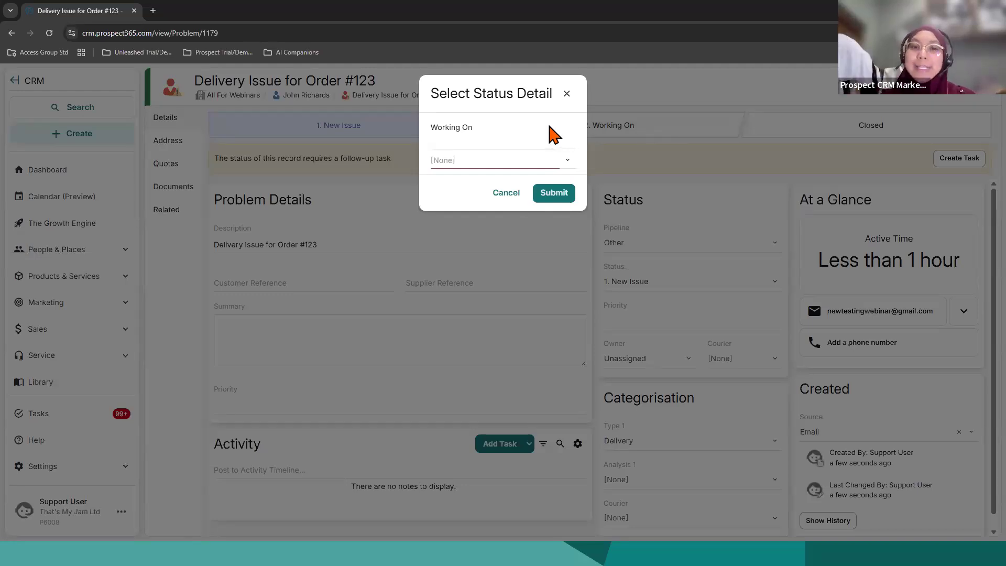
{"action": "left_click", "coordinate": [543, 162]}
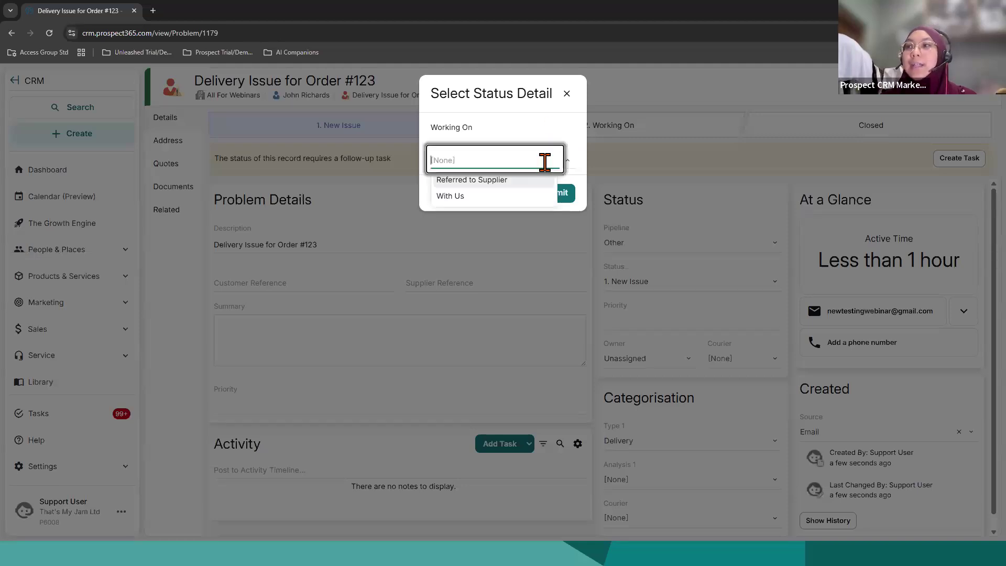
{"action": "left_click", "coordinate": [502, 199]}
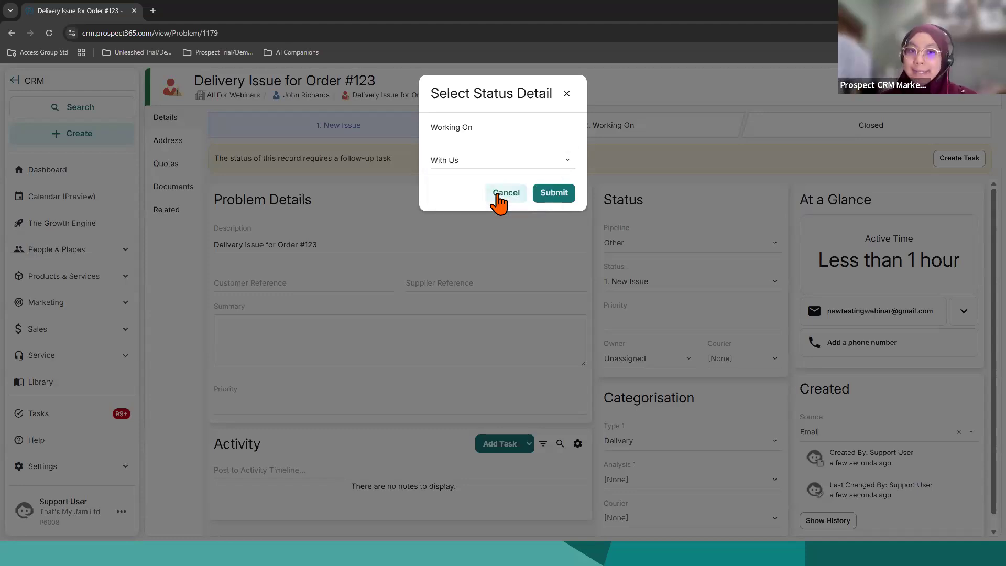
{"action": "left_click", "coordinate": [555, 198]}
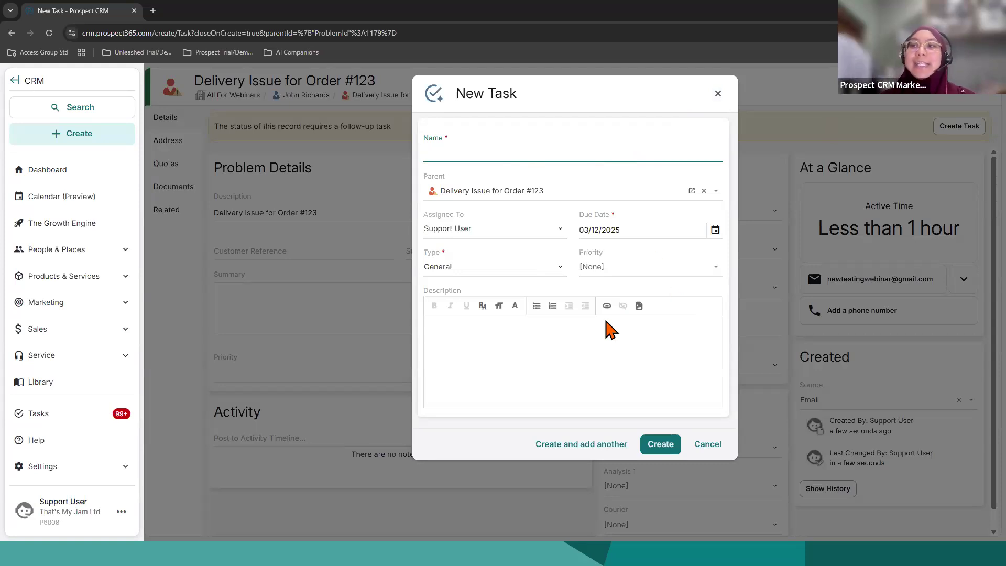
{"action": "left_click", "coordinate": [712, 451]}
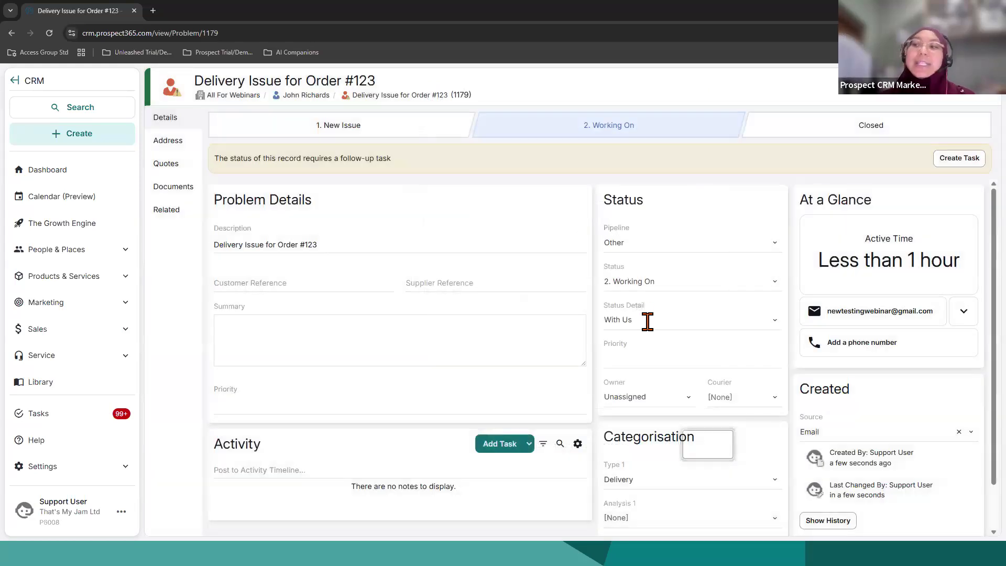
Step: Review the problem's status detail and status choices, and check the options for adding a new document to it
{"action": "left_click", "coordinate": [648, 320]}
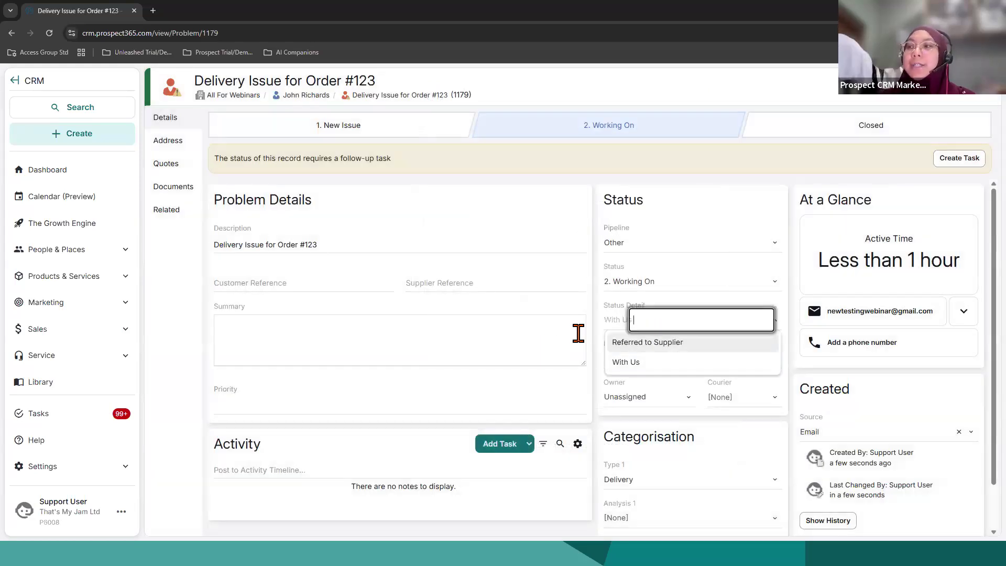
{"action": "left_click", "coordinate": [628, 281]}
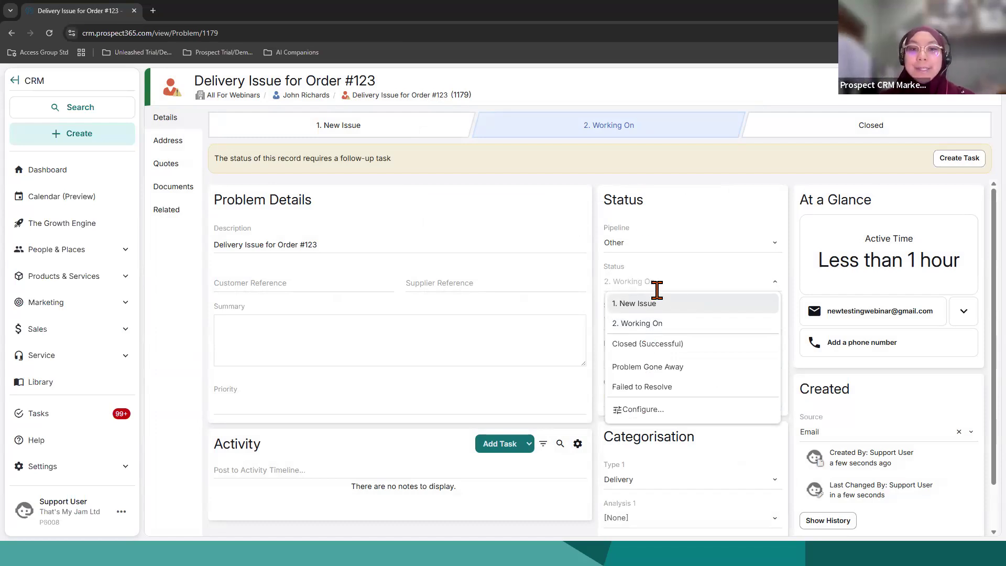
{"action": "left_click", "coordinate": [186, 198]}
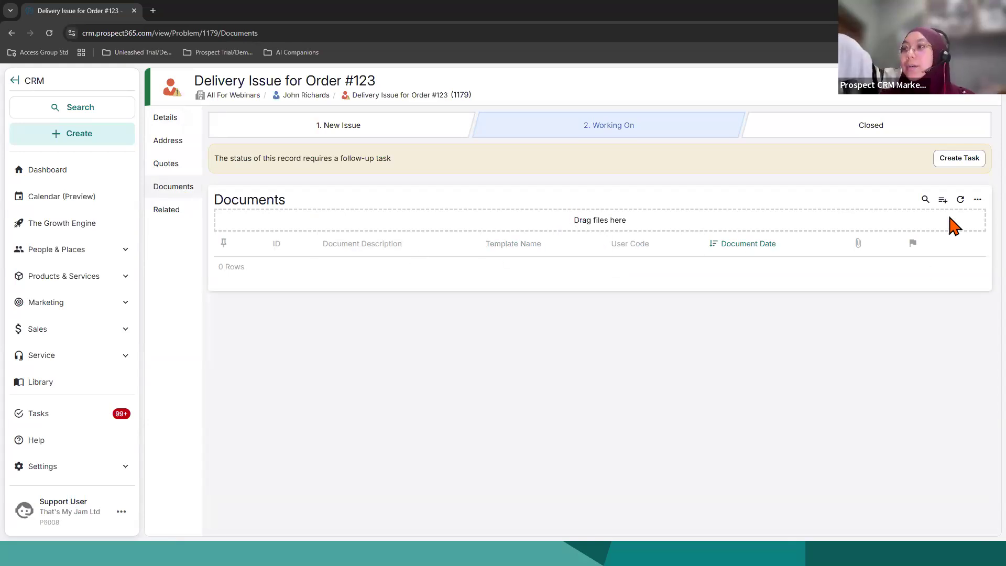
{"action": "left_click", "coordinate": [942, 200]}
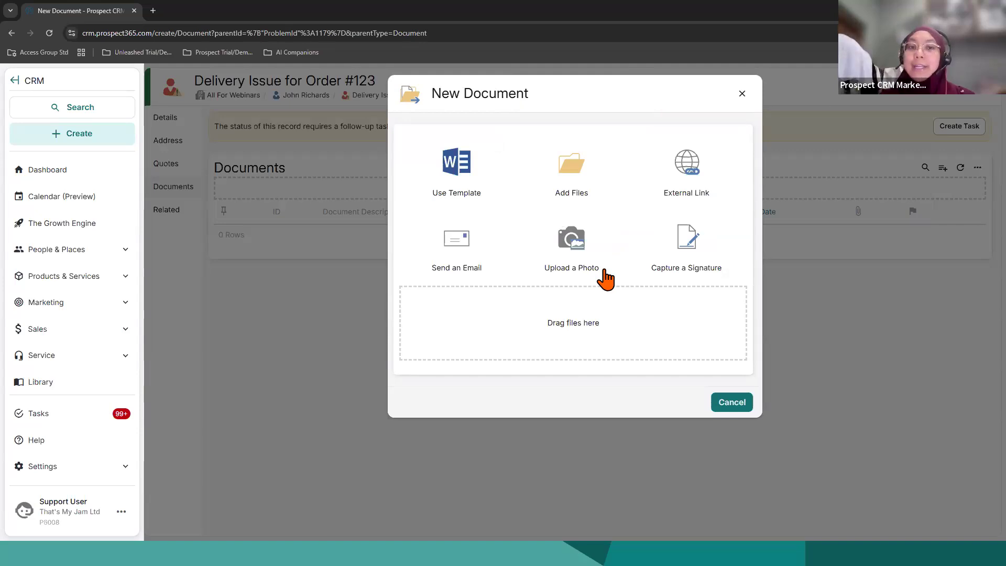
{"action": "left_click", "coordinate": [742, 93]}
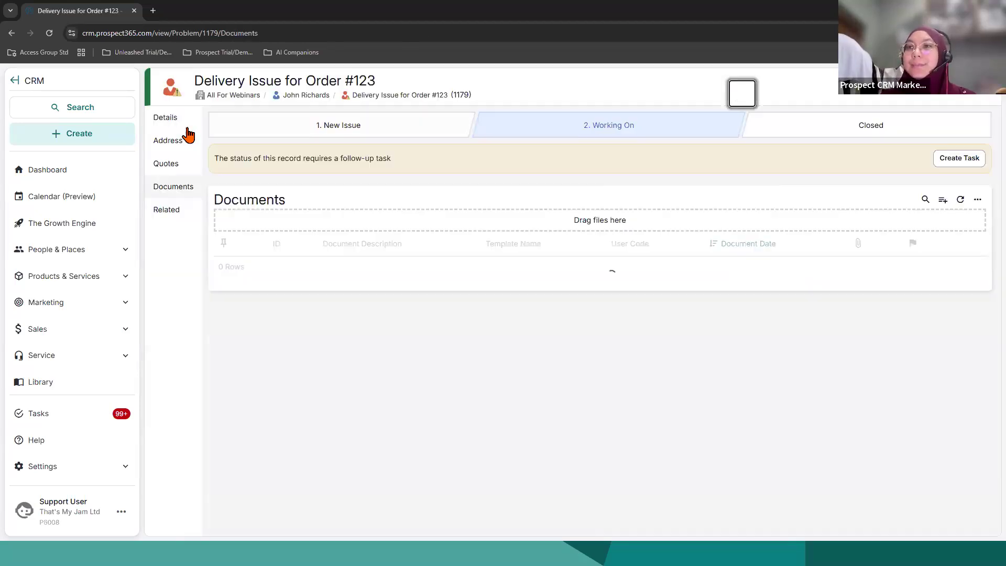
Step: Return to the problem's details and set its status to Closed (Successful)
{"action": "left_click", "coordinate": [177, 124]}
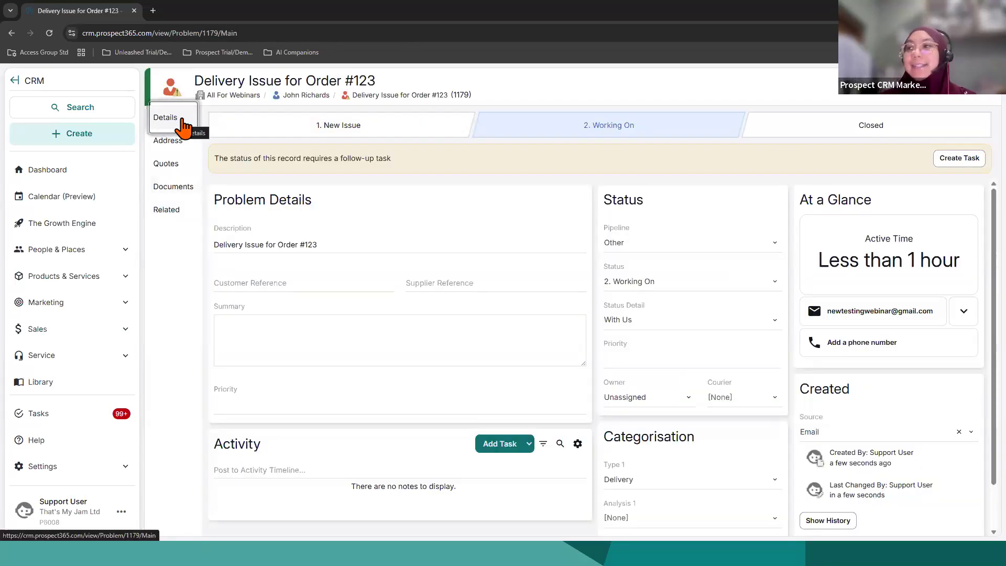
{"action": "scroll", "coordinate": [658, 388], "scroll_direction": "down", "scroll_amount": 1}
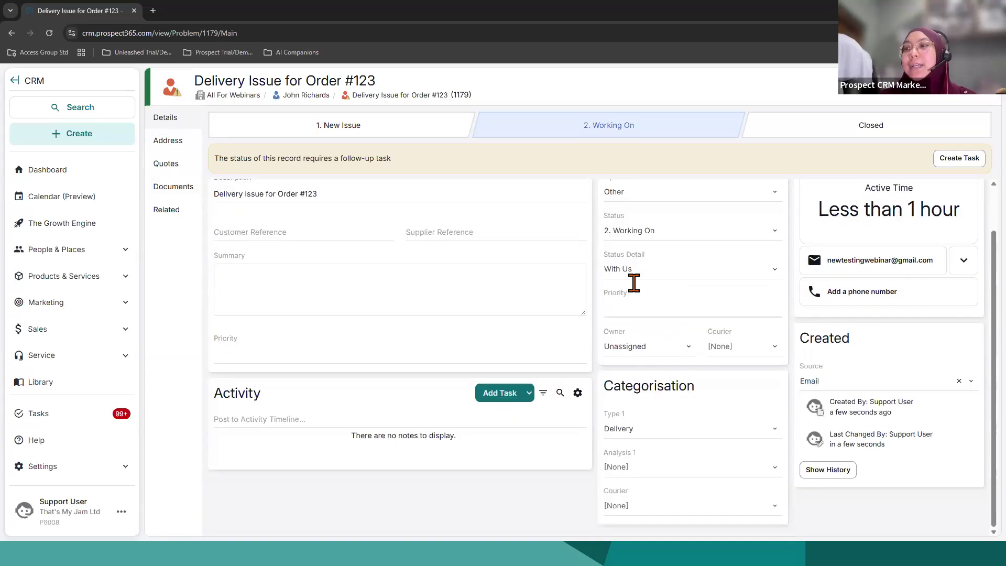
{"action": "left_click", "coordinate": [634, 231]}
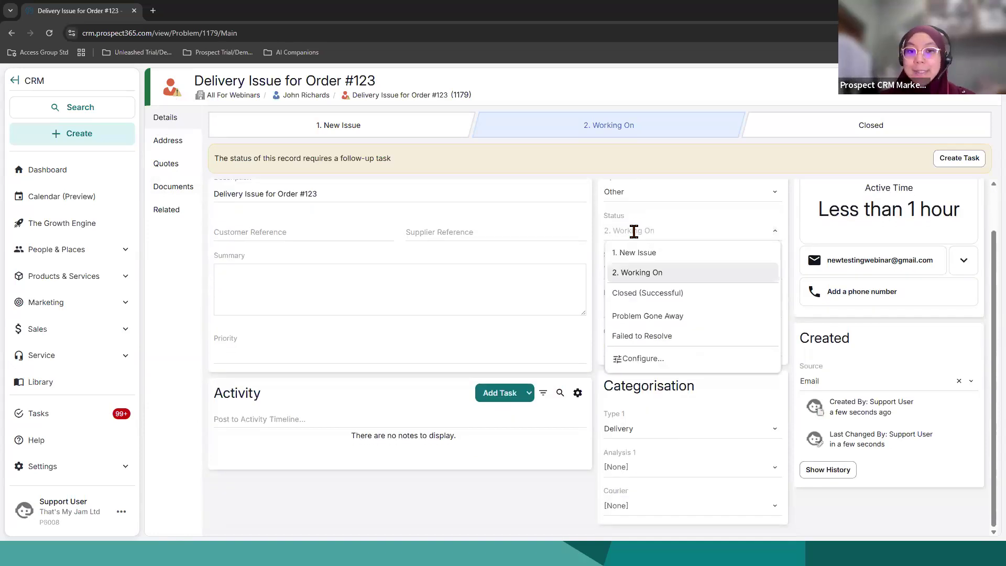
{"action": "left_click", "coordinate": [659, 302]}
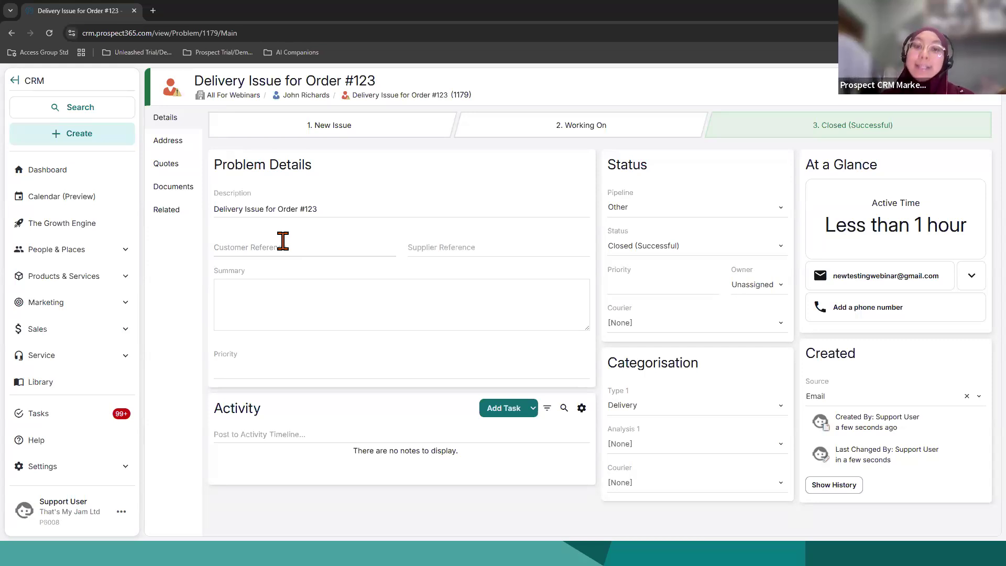
Step: Start a new opportunity from the problem's linked contact with the description Buying Strawberry Jam for Store Opening
{"action": "left_click", "coordinate": [305, 95]}
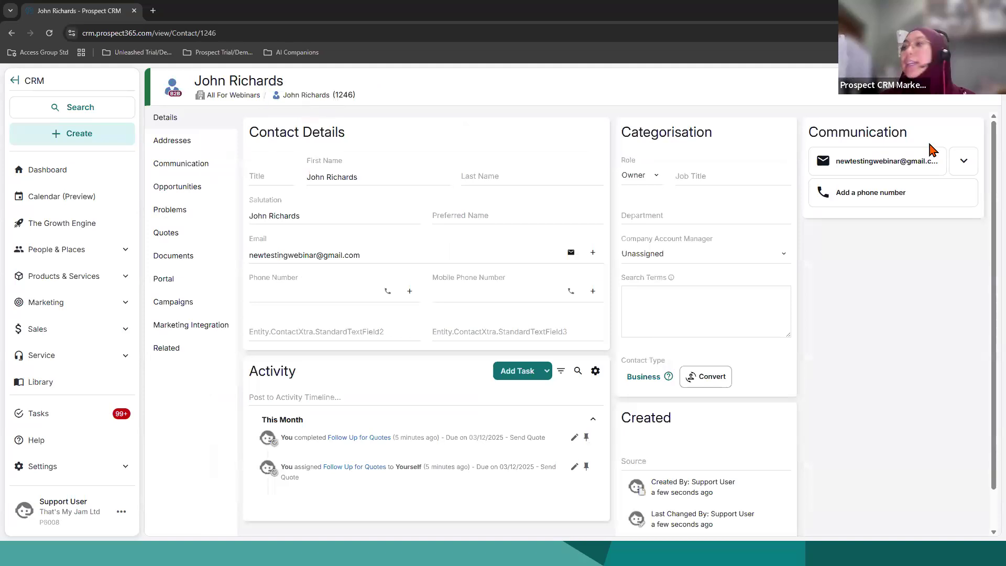
{"action": "left_click", "coordinate": [913, 106]}
{"action": "left_click", "coordinate": [880, 108]}
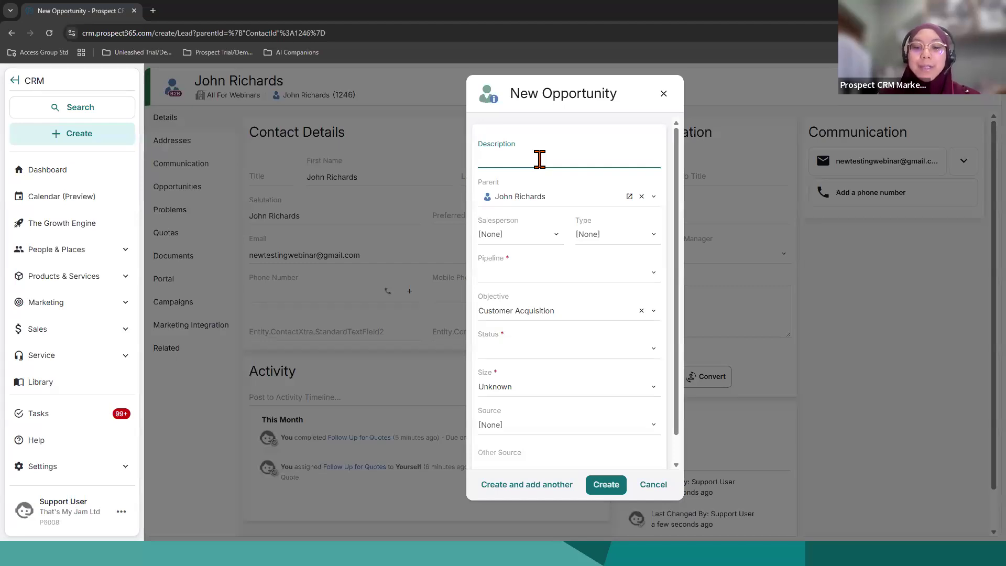
{"action": "type", "text": "Buying "}
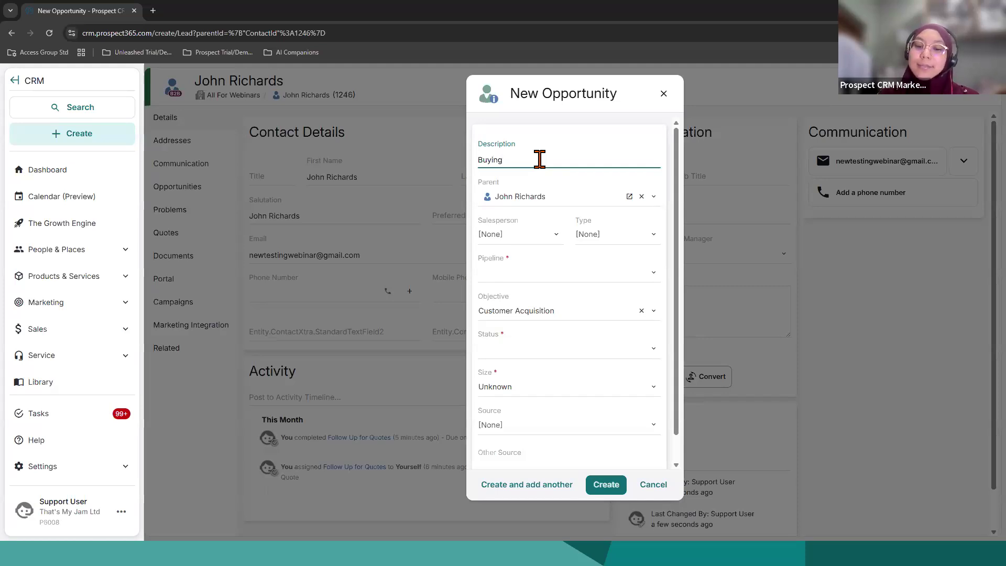
{"action": "type", "text": "Strawberry Jam for"}
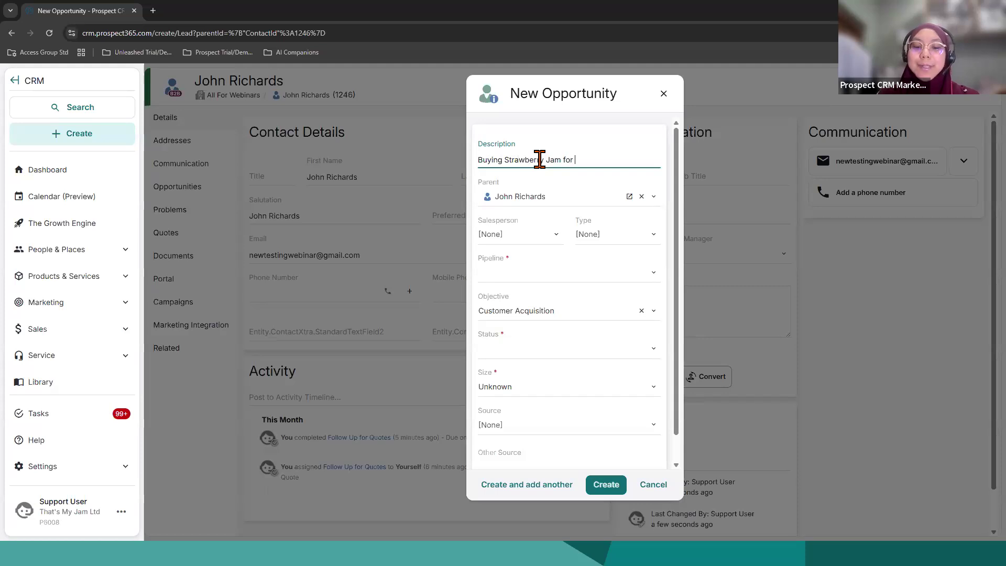
{"action": "type", "text": " Store"}
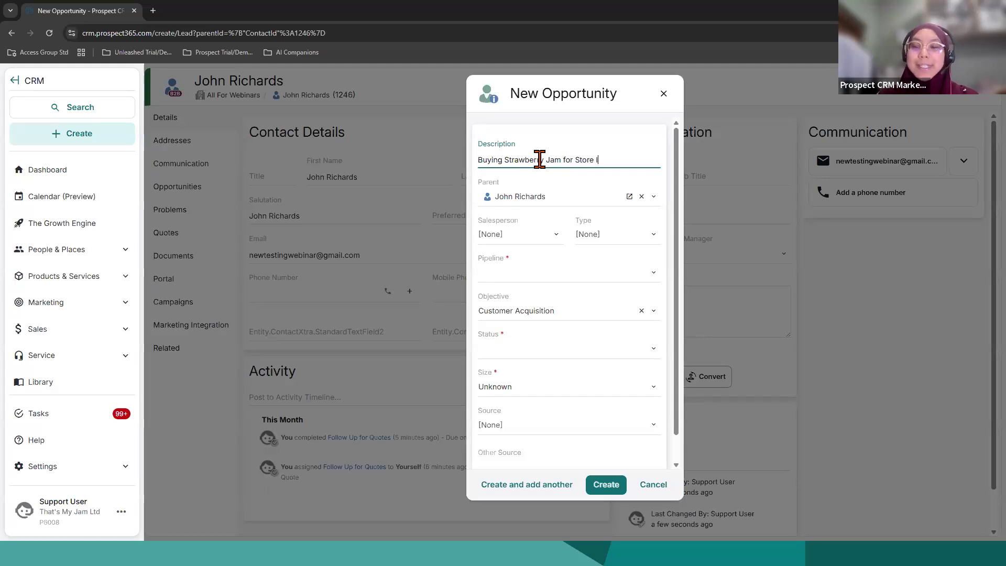
{"action": "type", "text": " Opening"}
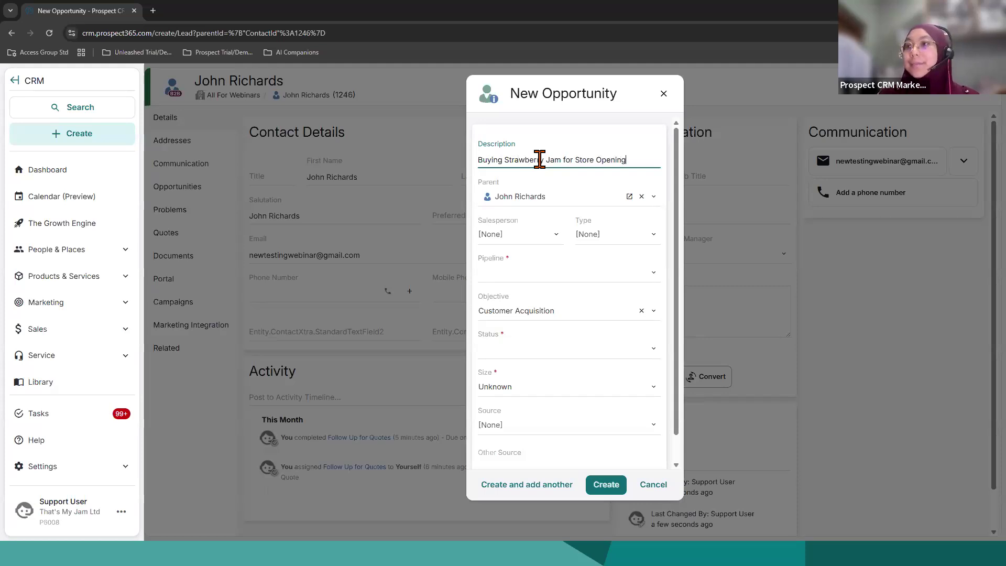
Step: Assign Support User as the opportunity's salesperson and check the available opportunity types
{"action": "left_click", "coordinate": [524, 235]}
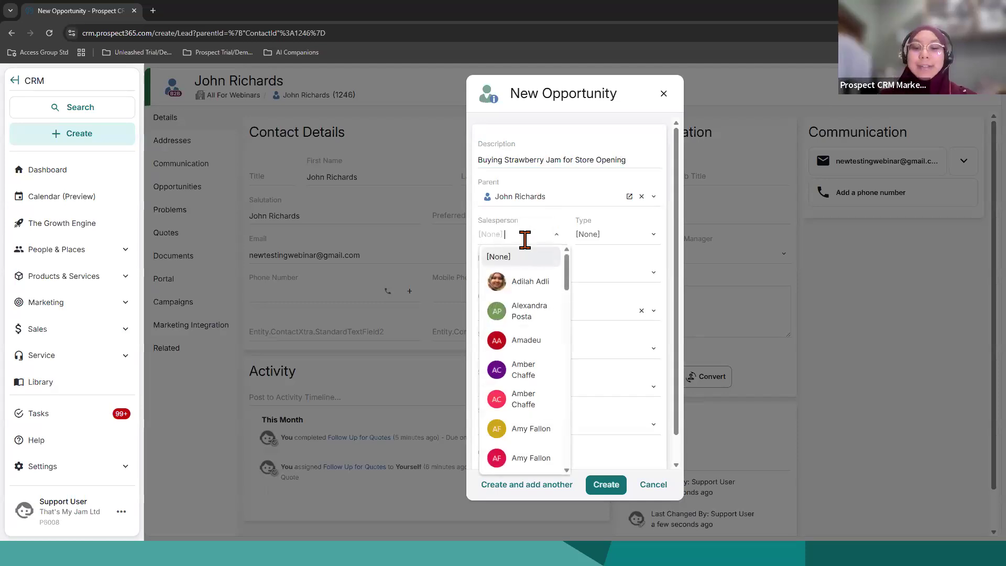
{"action": "type", "text": "support"}
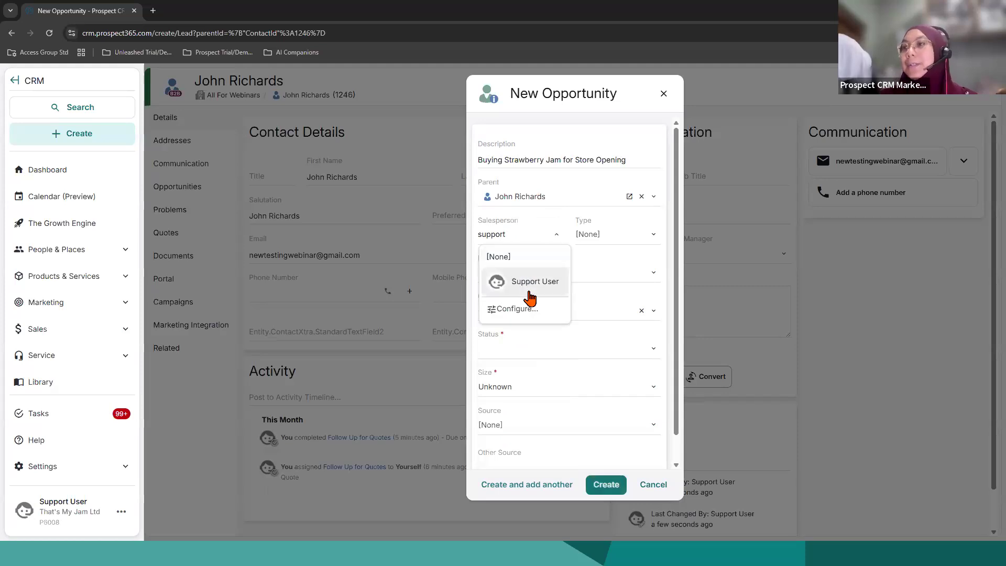
{"action": "left_click", "coordinate": [539, 291]}
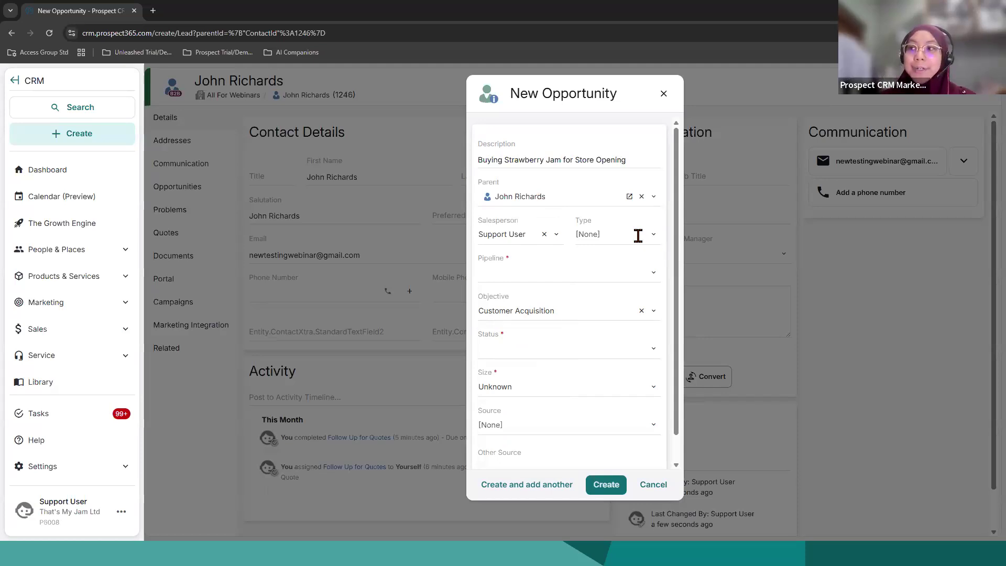
{"action": "left_click", "coordinate": [636, 235]}
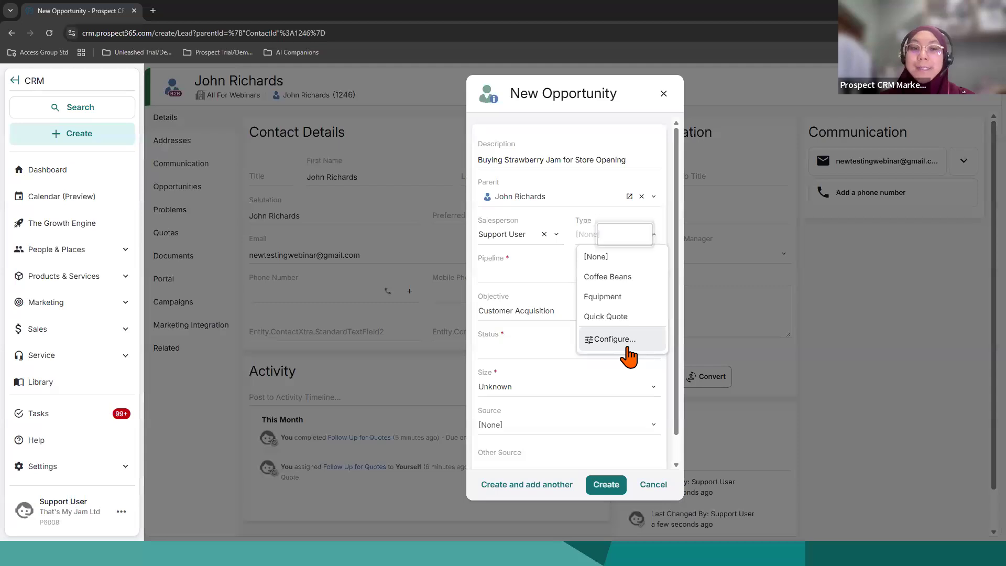
Step: Try the New Customer pipeline, switch the opportunity to New Business, and set its objective to Other
{"action": "left_click", "coordinate": [515, 287]}
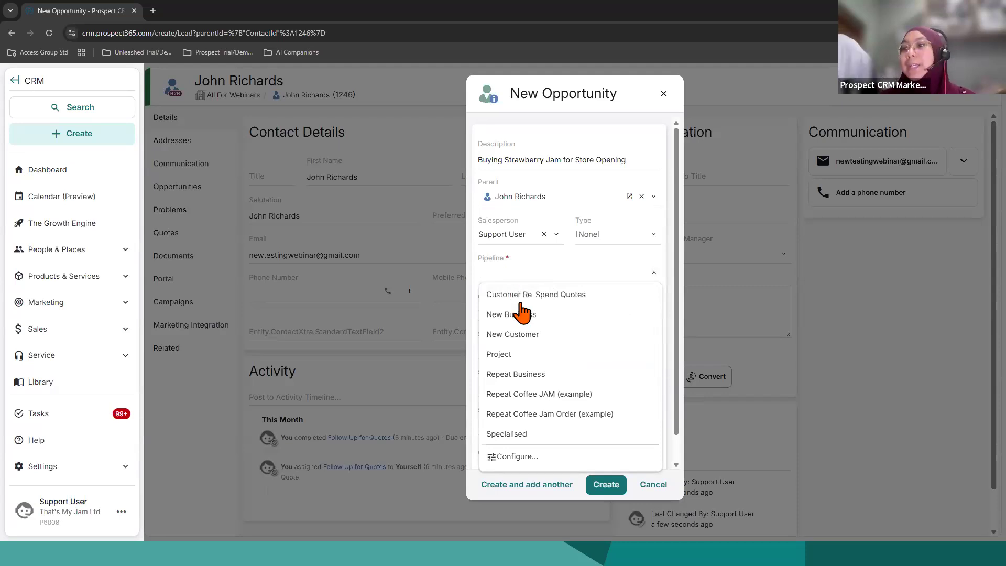
{"action": "left_click", "coordinate": [526, 347]}
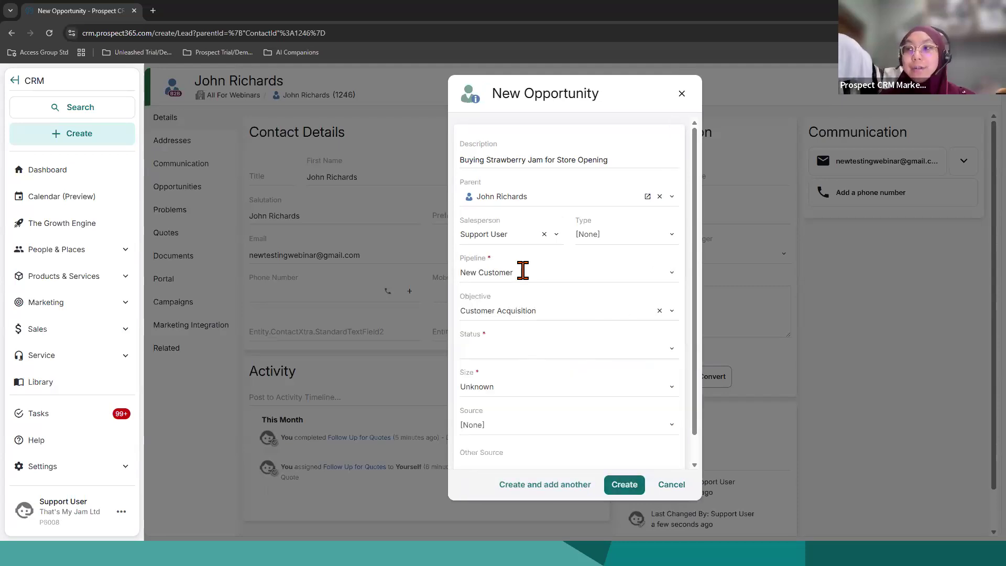
{"action": "left_click", "coordinate": [522, 271]}
{"action": "left_click", "coordinate": [518, 314]}
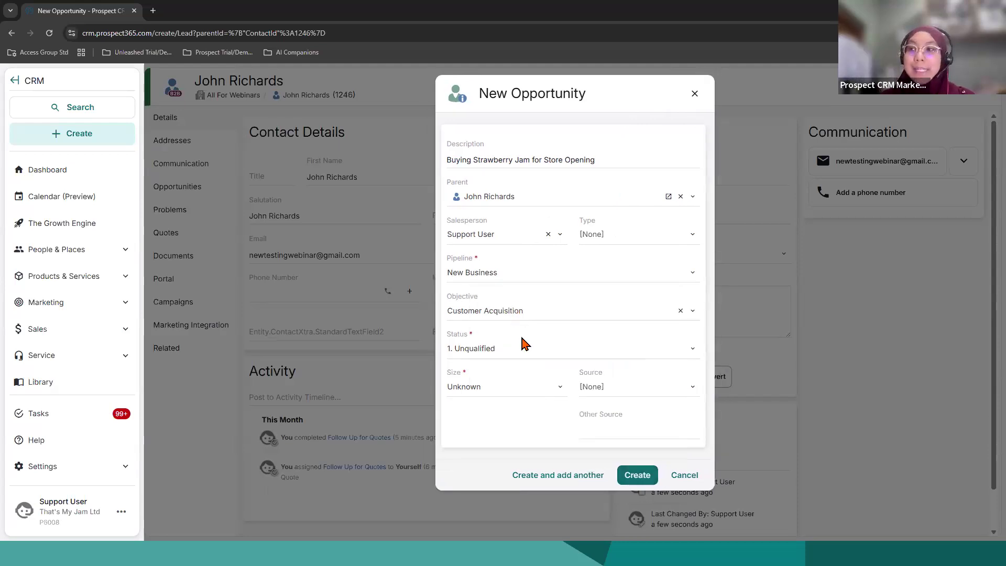
{"action": "left_click", "coordinate": [525, 311]}
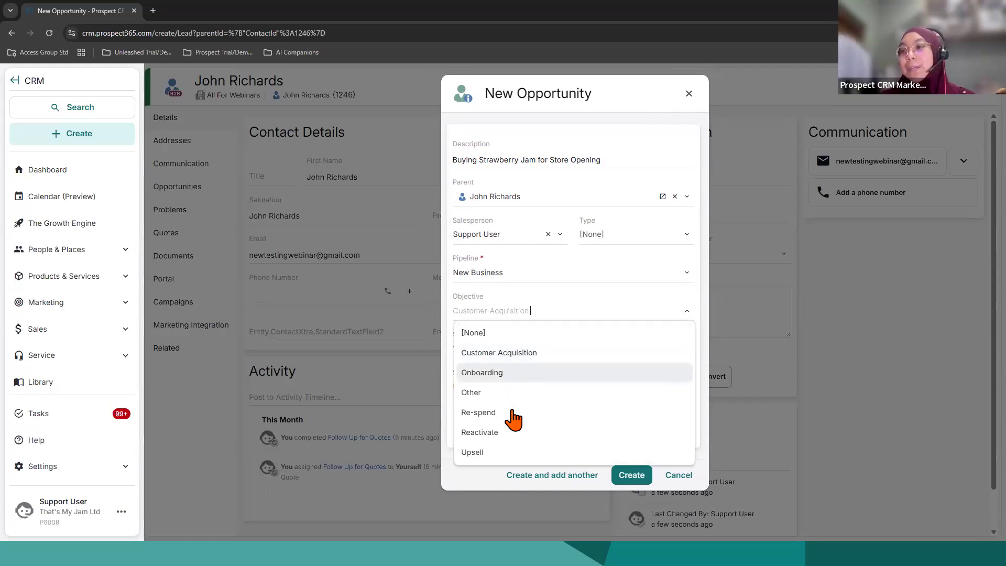
{"action": "left_click", "coordinate": [502, 394]}
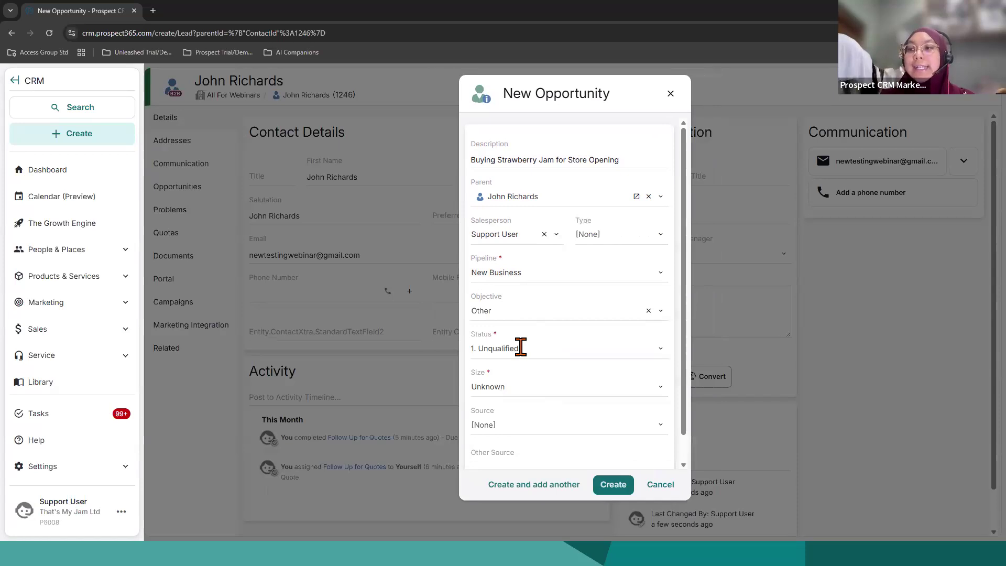
Step: Set the opportunity's size to £2k to £5k and create it
{"action": "left_click", "coordinate": [519, 389]}
{"action": "scroll", "coordinate": [503, 267], "scroll_direction": "down", "scroll_amount": 1}
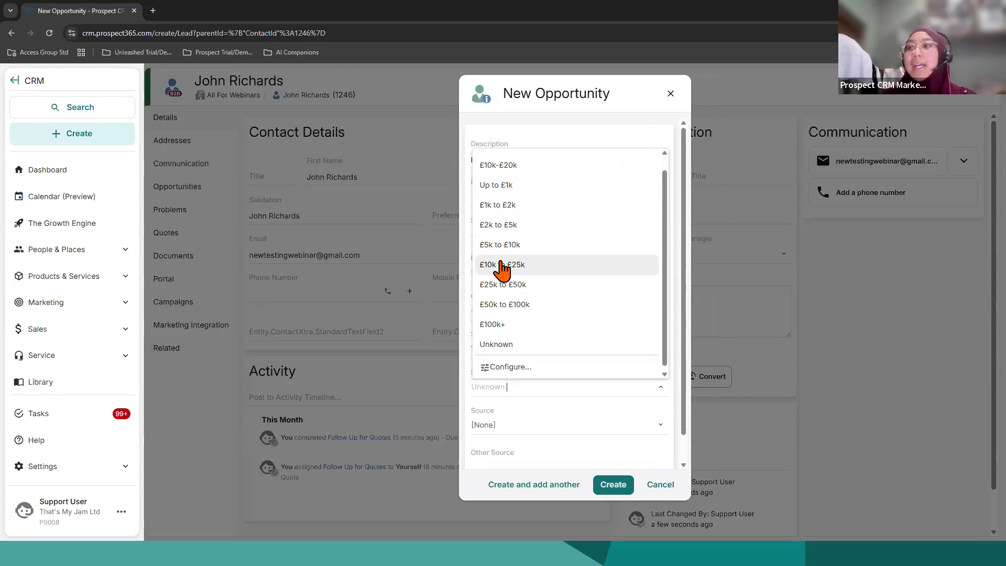
{"action": "left_click", "coordinate": [520, 228]}
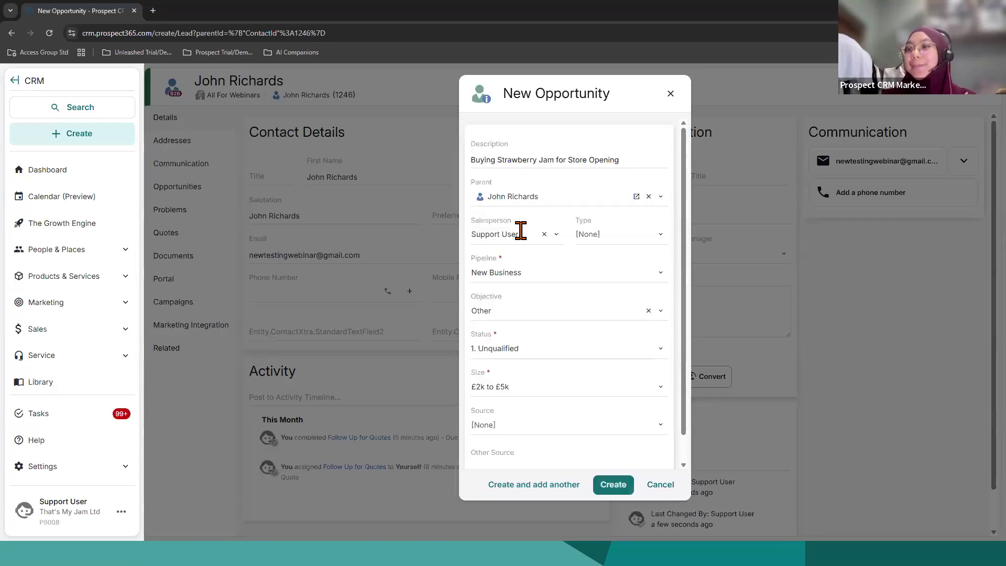
{"action": "scroll", "coordinate": [579, 404], "scroll_direction": "down", "scroll_amount": 1}
{"action": "left_click", "coordinate": [608, 484]}
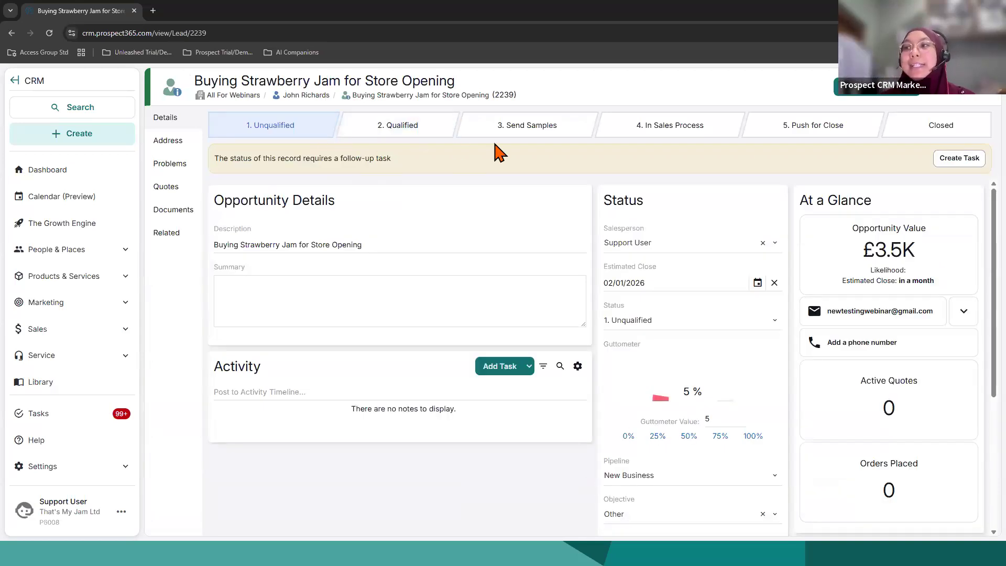
Step: Examine the opportunity's summary field and its status choices without changing them
{"action": "left_click", "coordinate": [392, 302]}
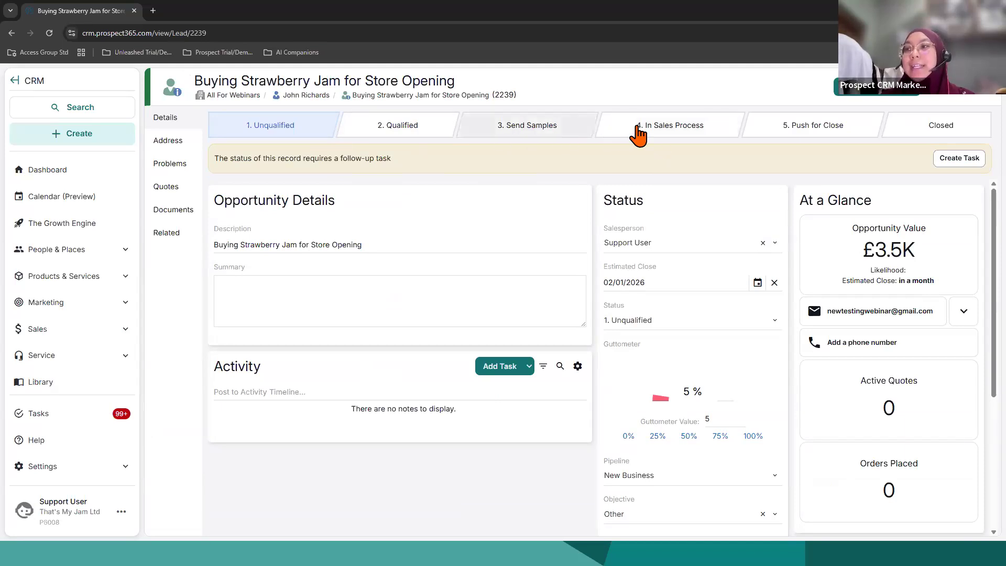
{"action": "left_click", "coordinate": [731, 324]}
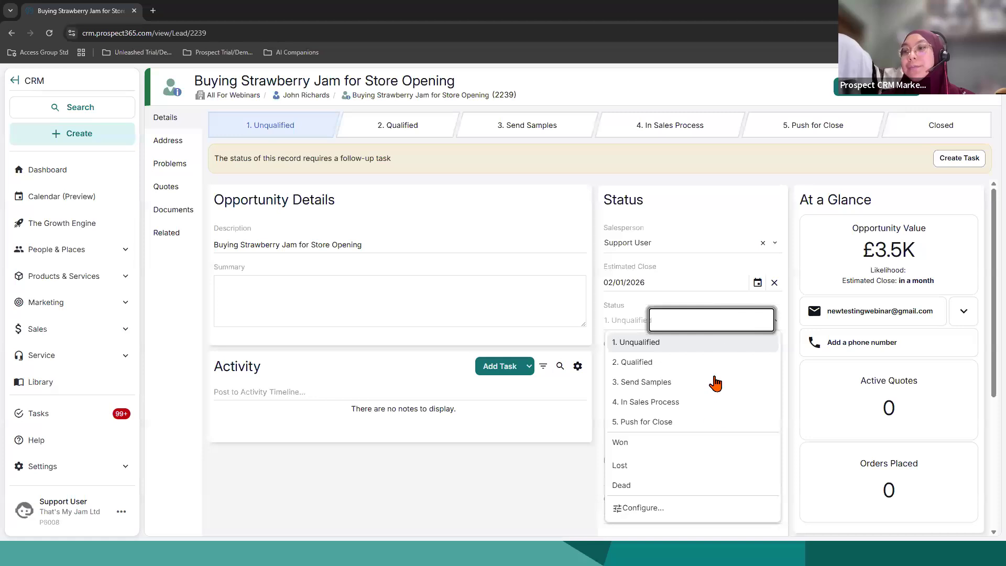
{"action": "left_click", "coordinate": [531, 488]}
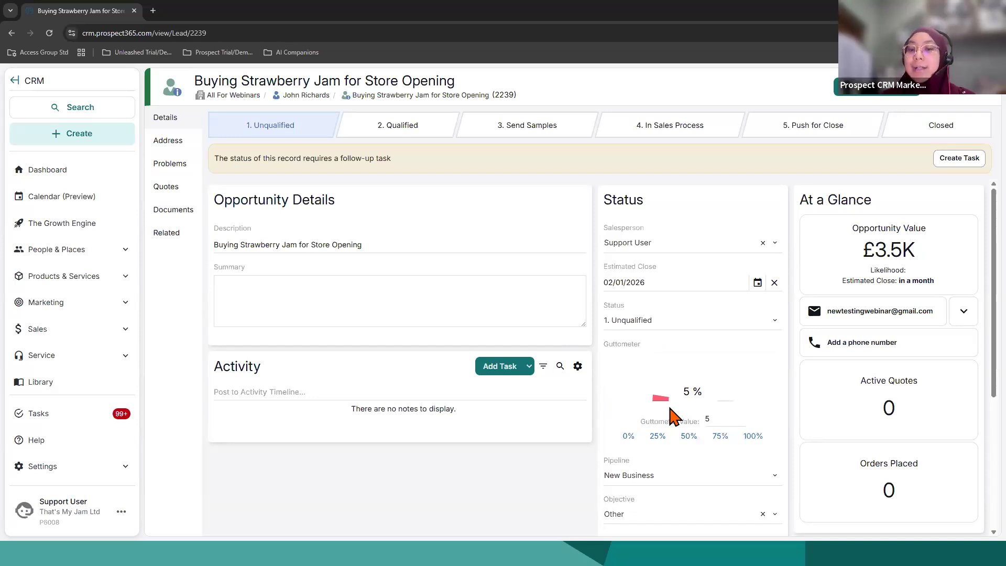
Step: Set the opportunity's Guttometer value to 80, and change it to the 75% preset
{"action": "left_click", "coordinate": [717, 416]}
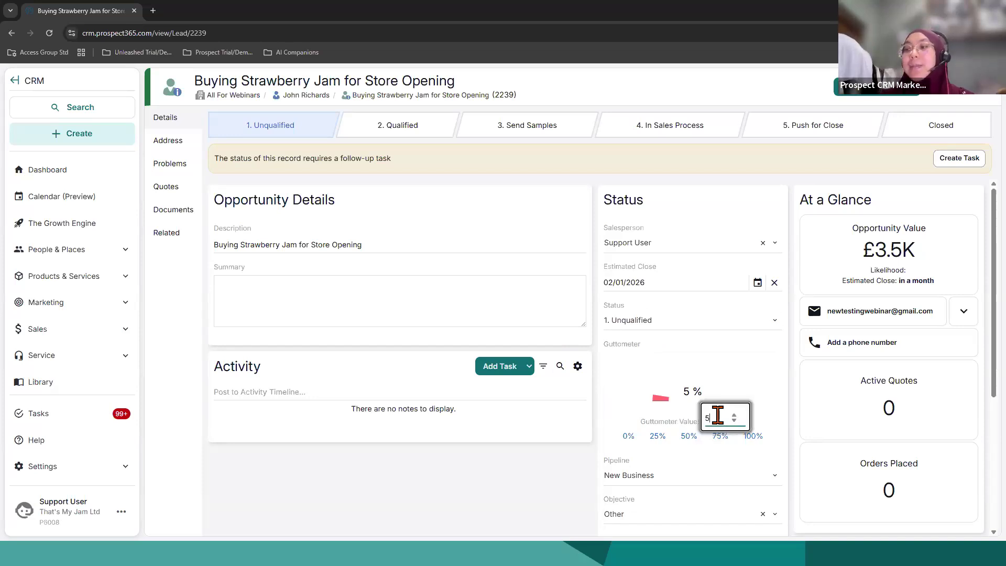
{"action": "key", "text": "BackSpace"}
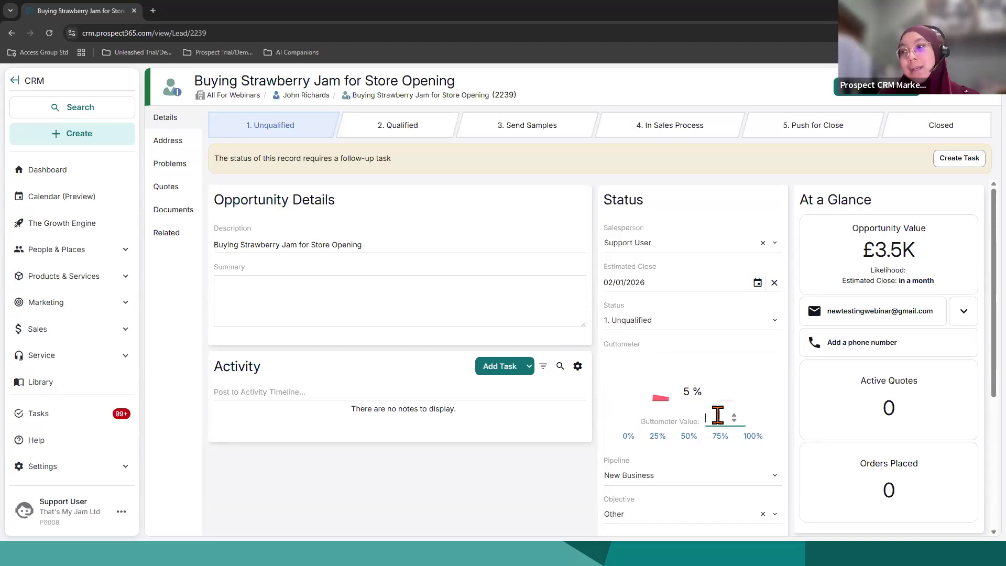
{"action": "type", "text": "80"}
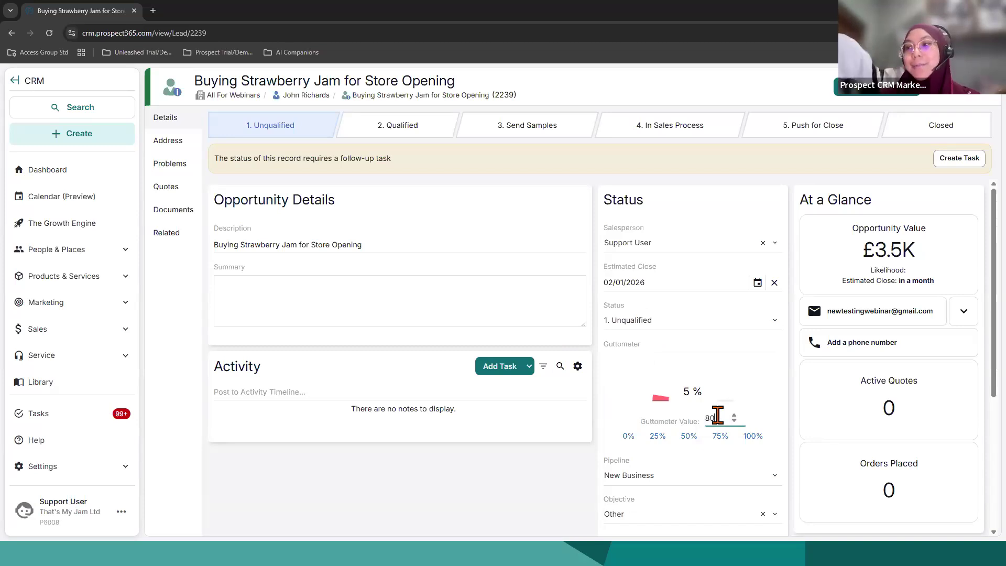
{"action": "left_click", "coordinate": [759, 395]}
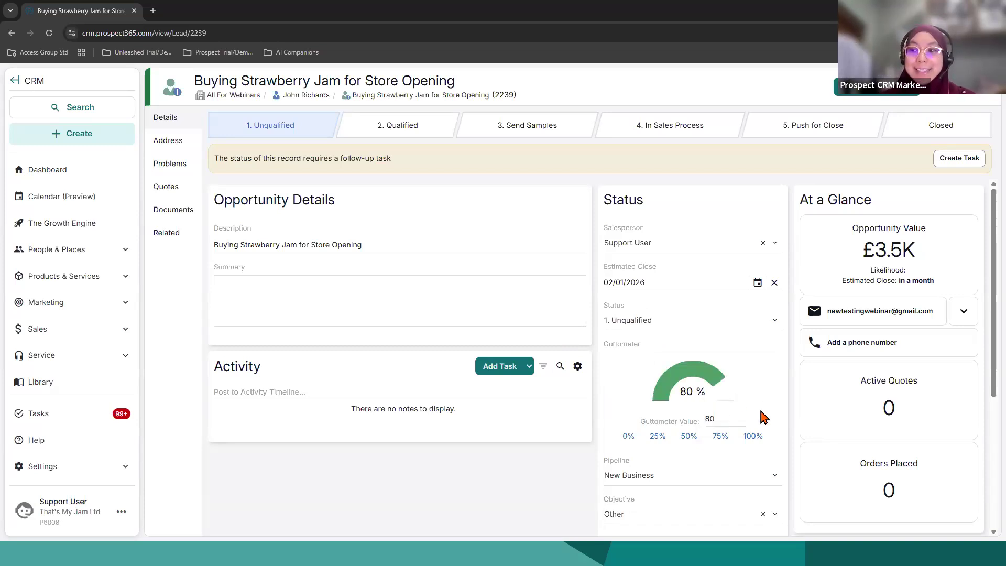
{"action": "left_click", "coordinate": [719, 439]}
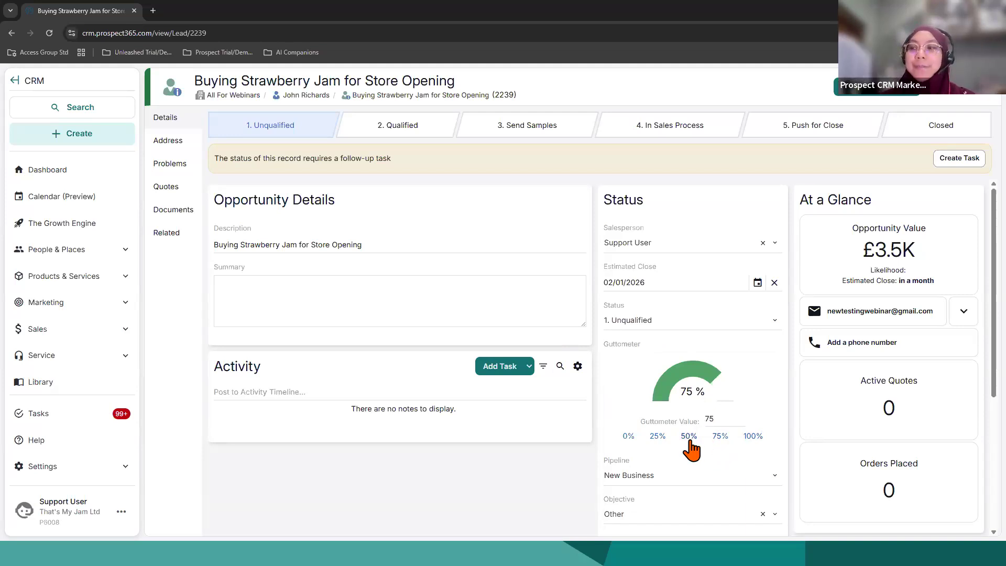
Step: Review the rest of the opportunity's fields and open the record of its linked contact
{"action": "scroll", "coordinate": [700, 448], "scroll_direction": "down", "scroll_amount": 4}
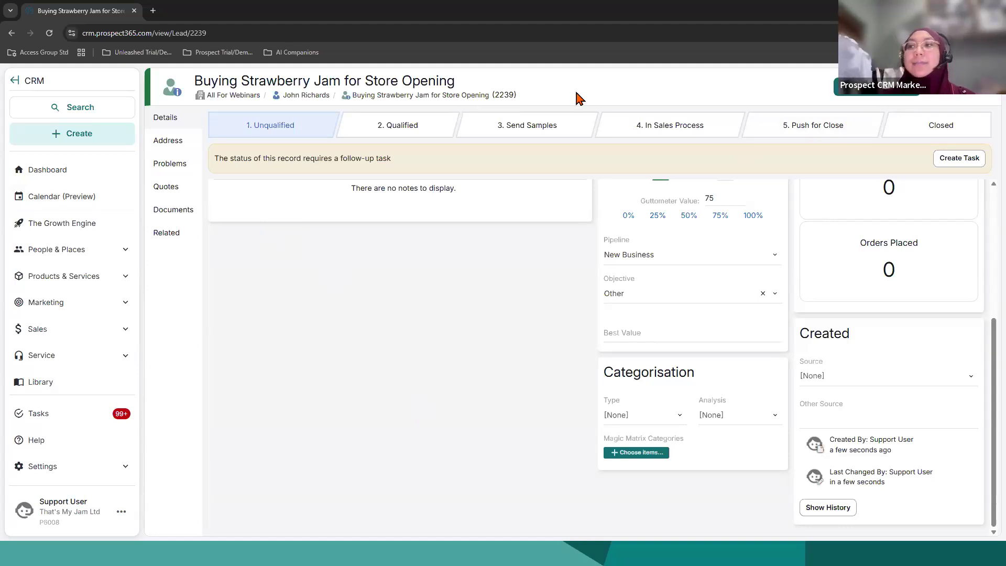
{"action": "scroll", "coordinate": [485, 359], "scroll_direction": "up", "scroll_amount": 5}
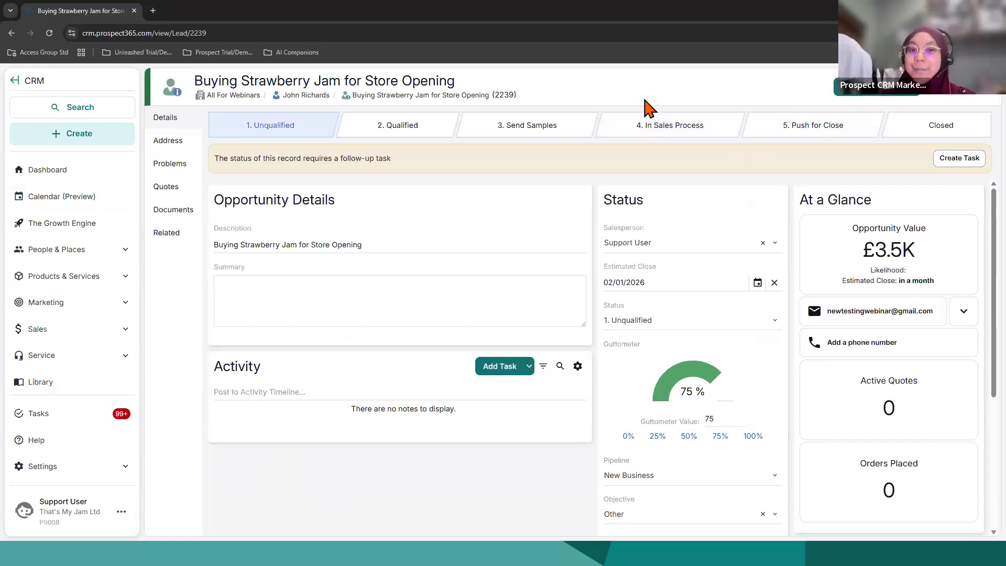
{"action": "left_click", "coordinate": [290, 99]}
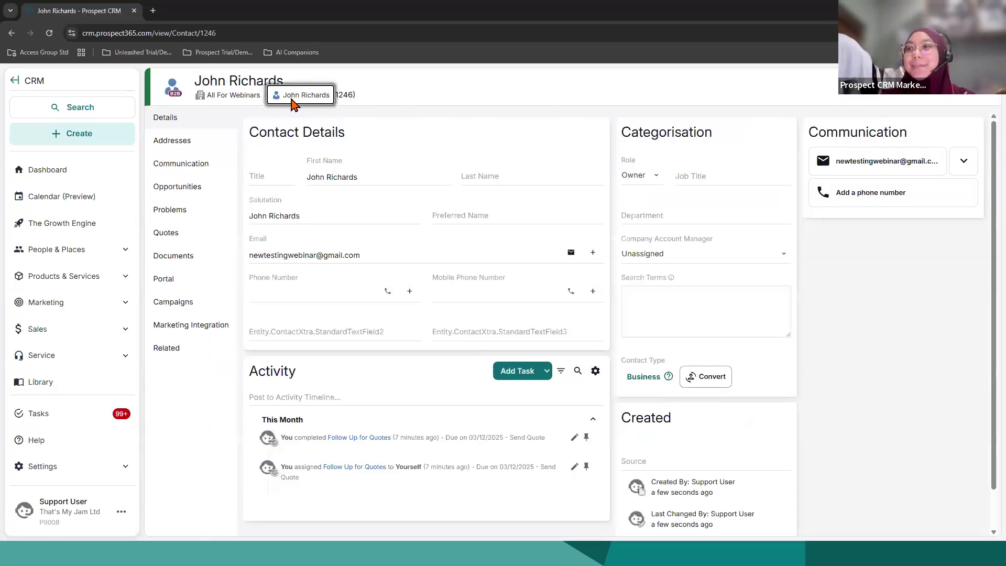
{"action": "left_click", "coordinate": [58, 141]}
{"action": "left_click", "coordinate": [269, 151]}
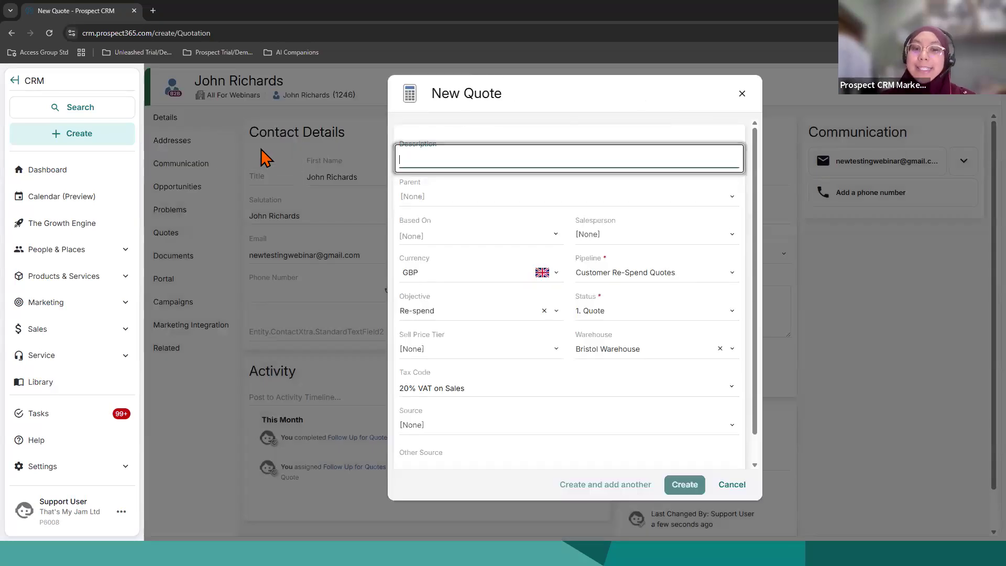
{"action": "left_click", "coordinate": [741, 95]}
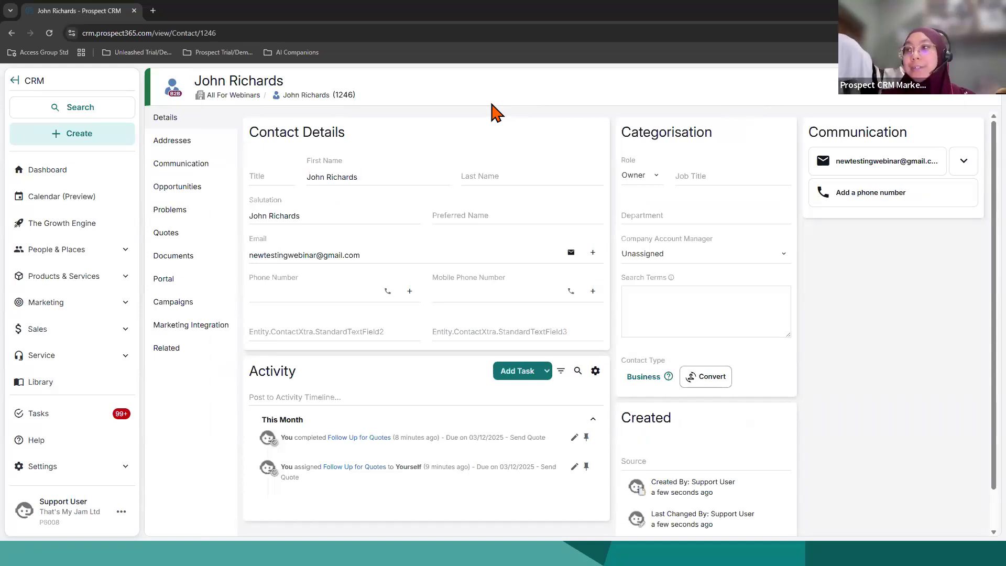
Step: Start a new quote from the contact's record with the description New Store Opening Materials
{"action": "left_click", "coordinate": [915, 104]}
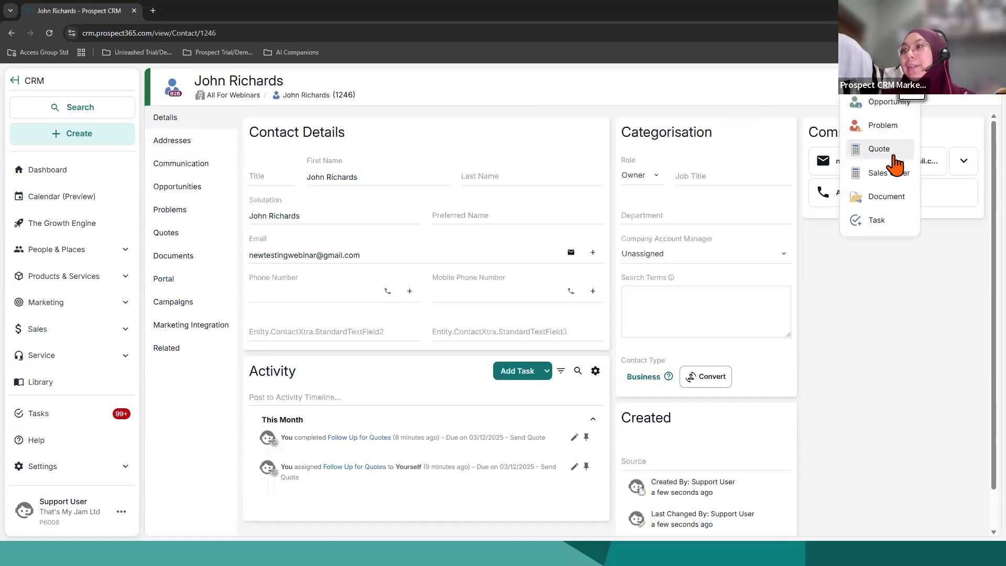
{"action": "left_click", "coordinate": [872, 162]}
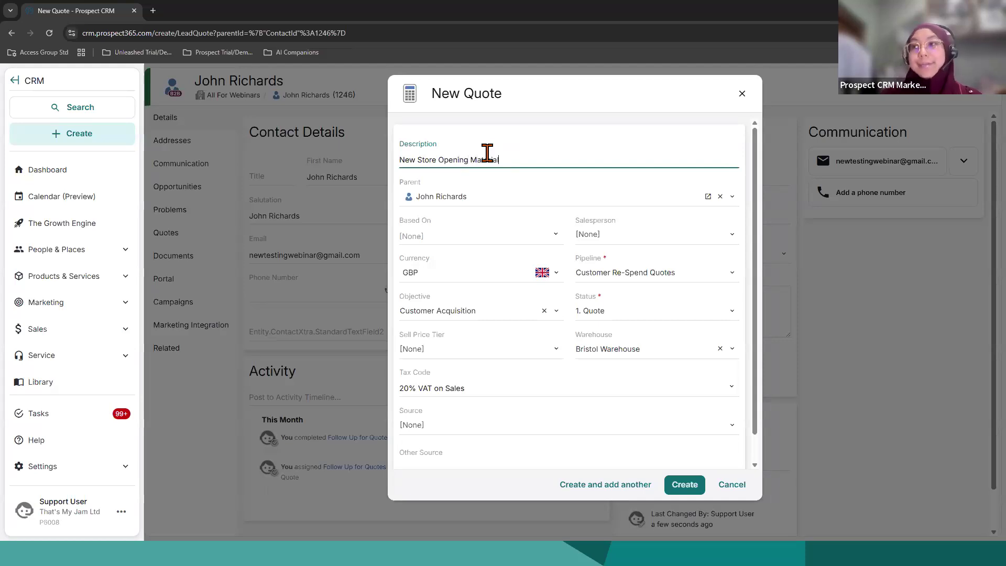
{"action": "type", "text": "s"}
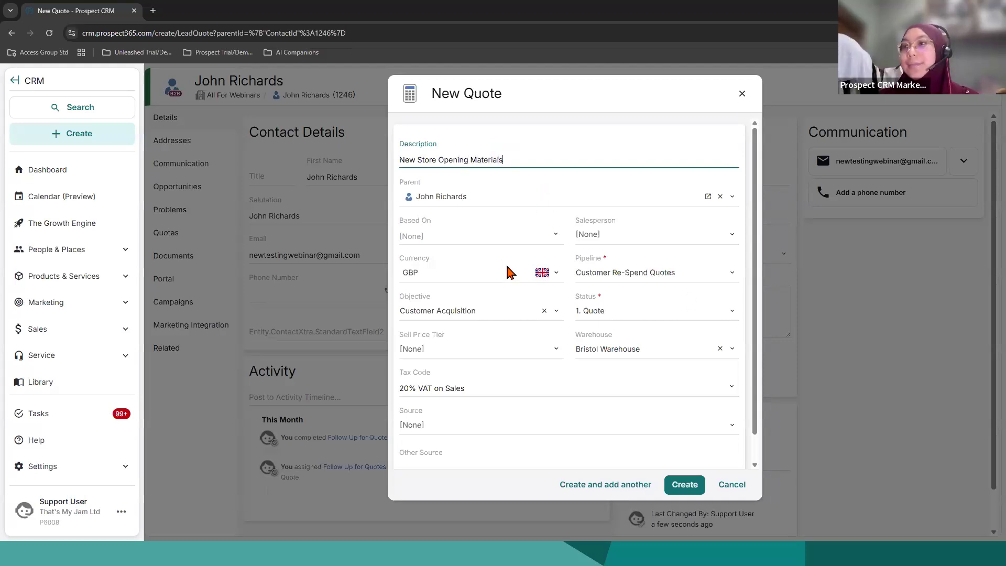
Step: Check the options the quote can be based on, and assign Support User as its salesperson
{"action": "left_click", "coordinate": [557, 245]}
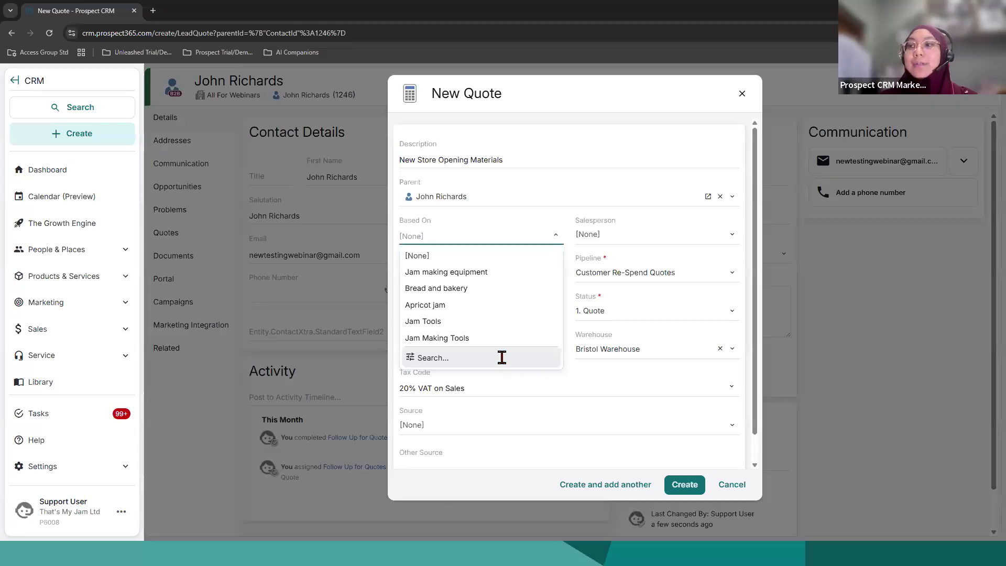
{"action": "left_click", "coordinate": [650, 228]}
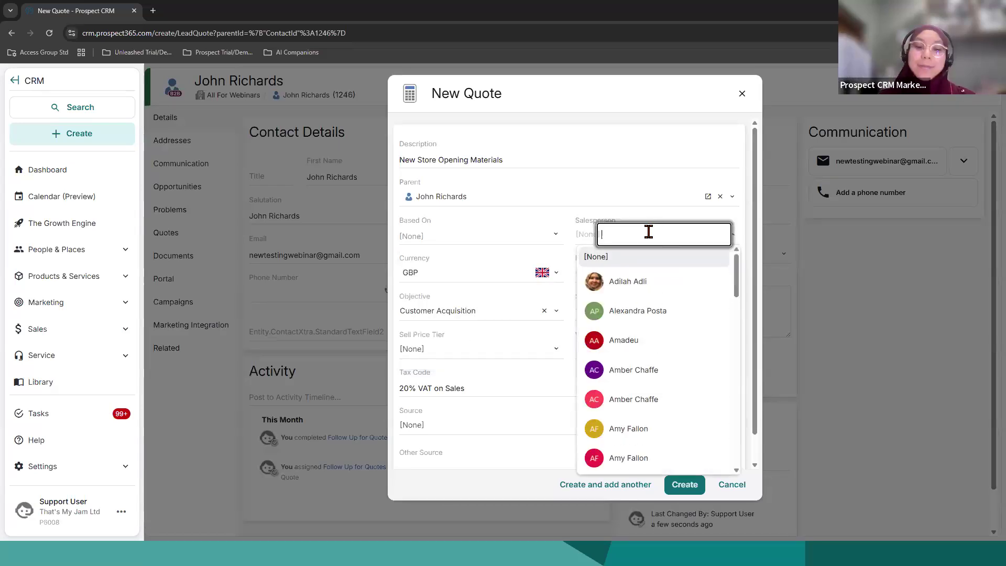
{"action": "type", "text": "sales"}
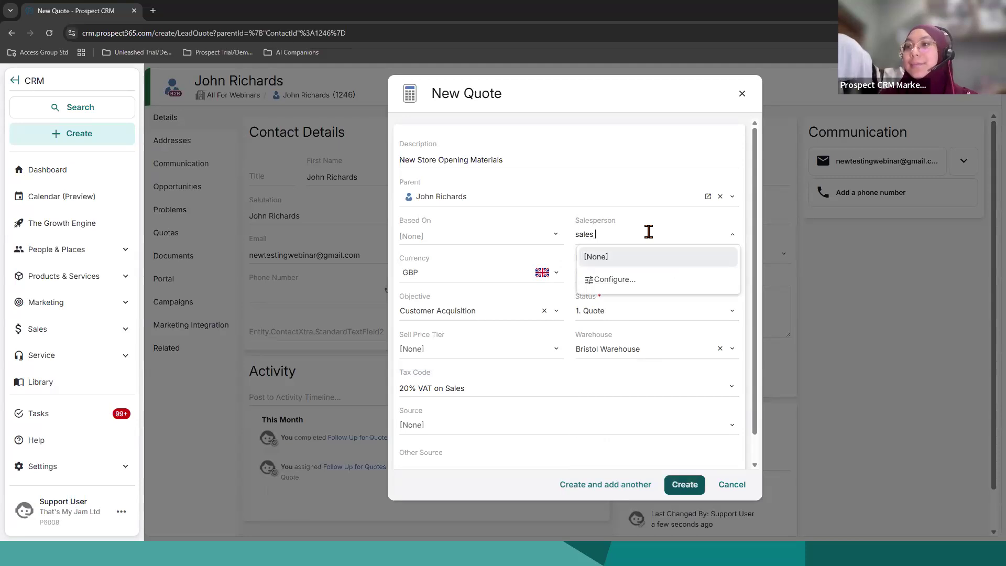
{"action": "left_click_drag", "start_coordinate": [638, 234], "coordinate": [553, 237]}
{"action": "type", "text": "suppo"}
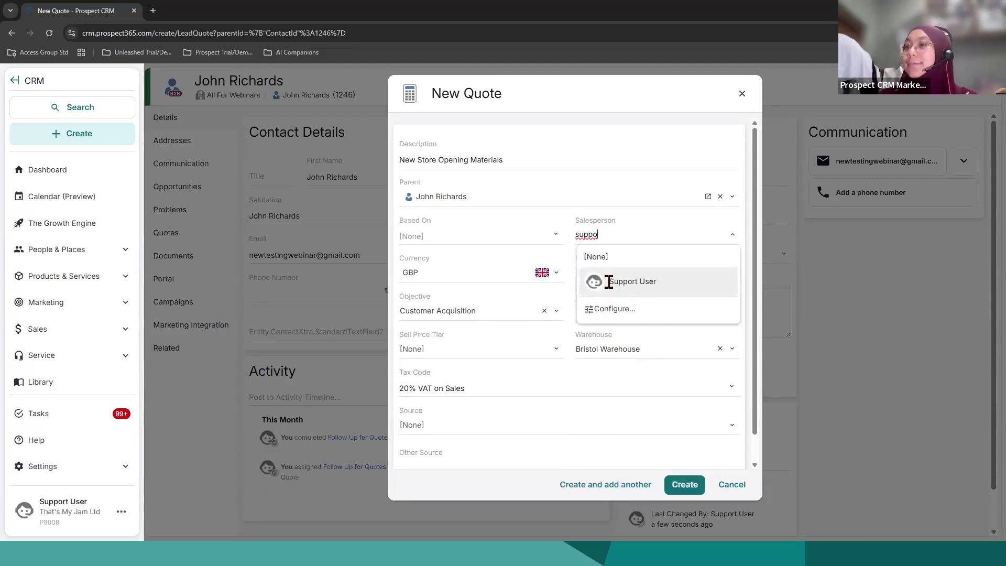
{"action": "left_click", "coordinate": [608, 282]}
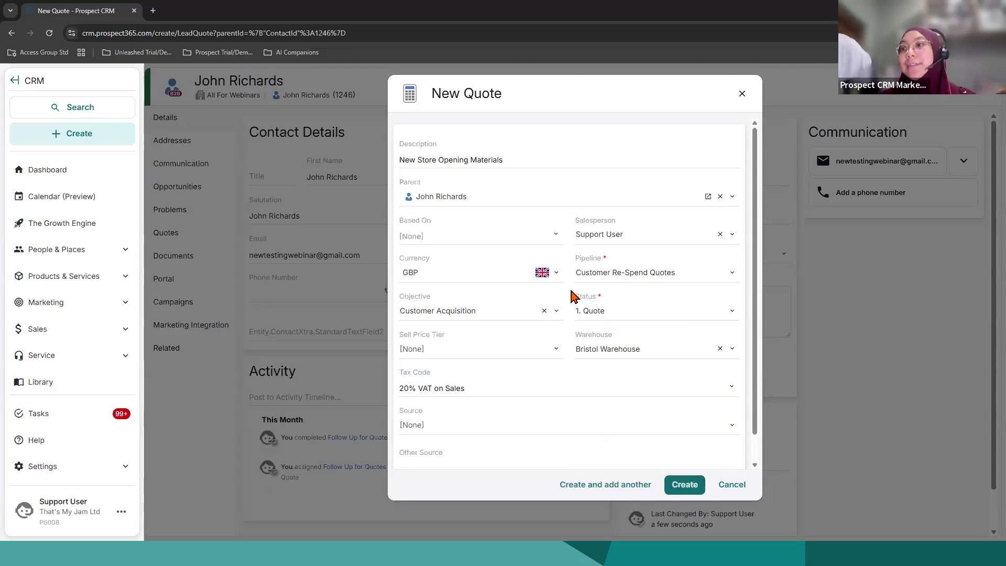
Step: Set the quote's pipeline to New Business and create the quote
{"action": "left_click", "coordinate": [602, 275]}
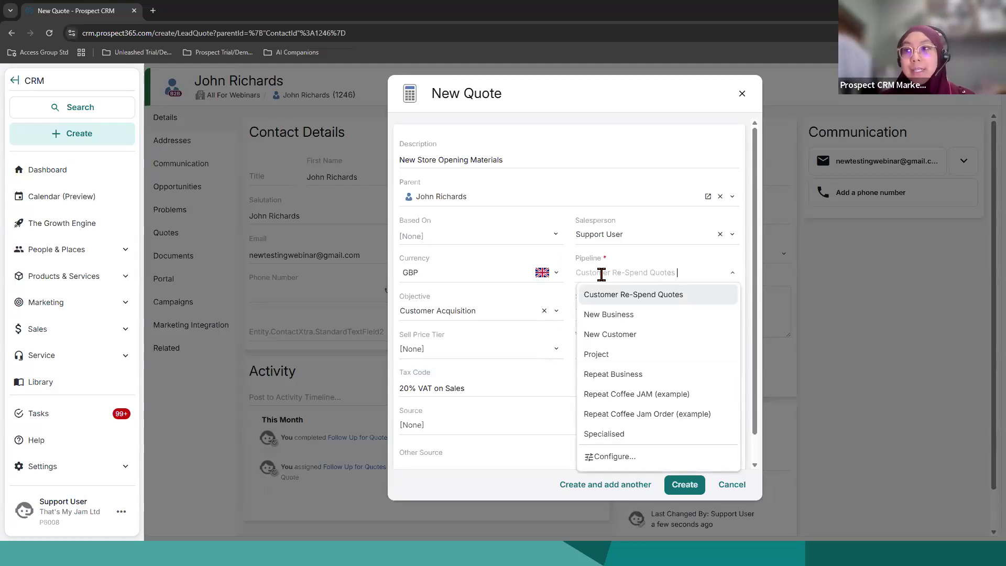
{"action": "left_click", "coordinate": [615, 315]}
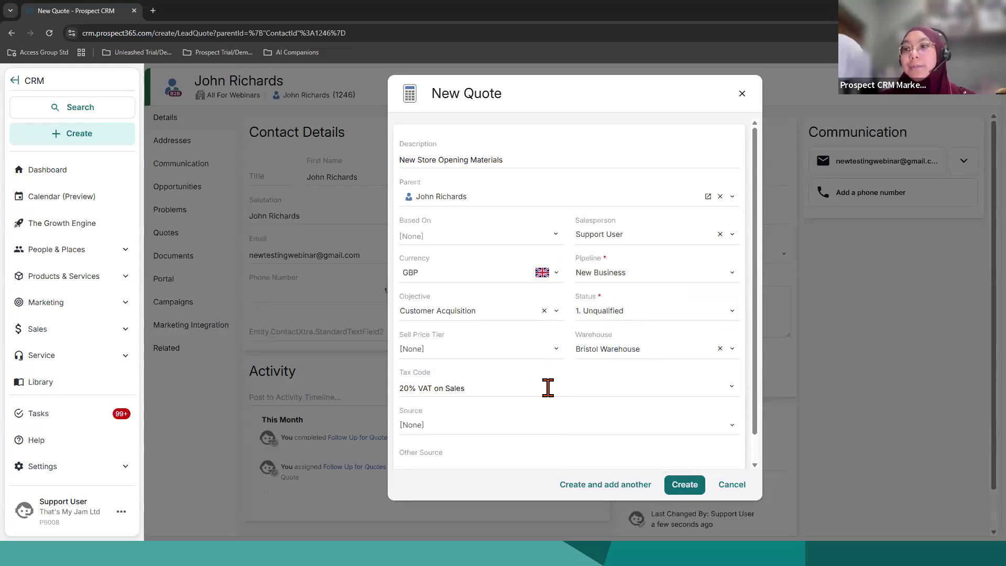
{"action": "scroll", "coordinate": [545, 397], "scroll_direction": "down", "scroll_amount": 1}
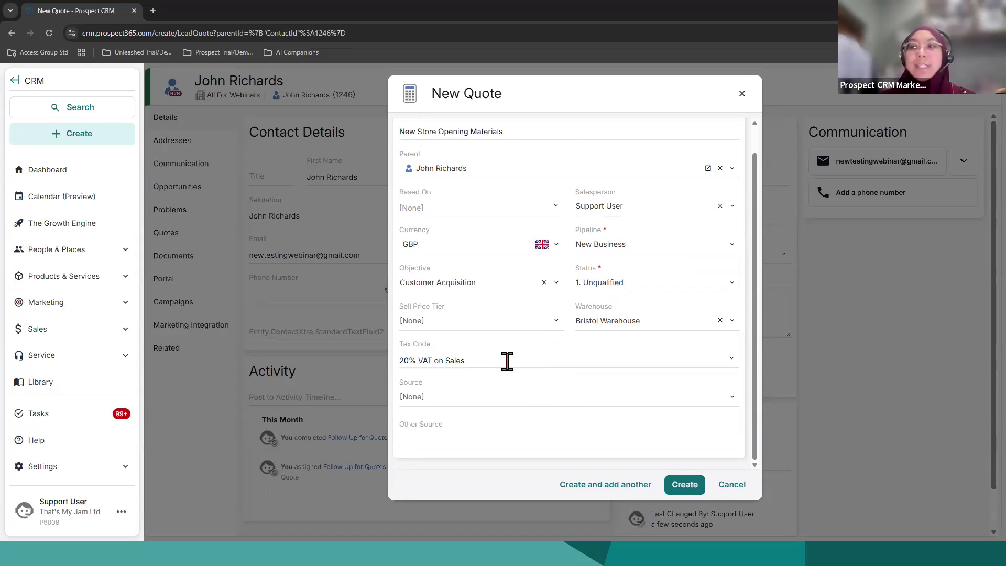
{"action": "left_click", "coordinate": [684, 486]}
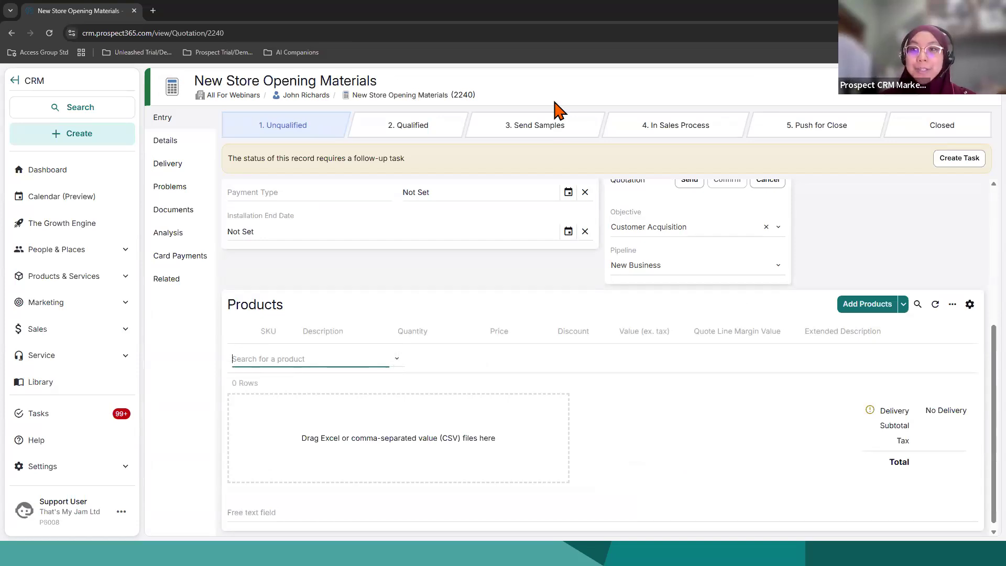
Step: Look over the quote's details and add Chilli Jam to its products with a quantity of 2
{"action": "scroll", "coordinate": [525, 269], "scroll_direction": "up", "scroll_amount": 2}
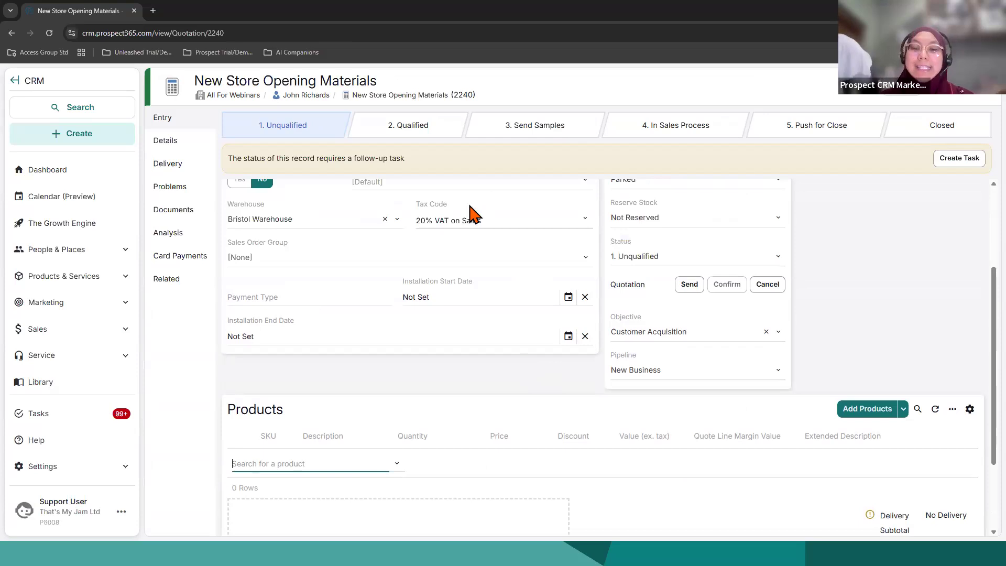
{"action": "scroll", "coordinate": [482, 313], "scroll_direction": "up", "scroll_amount": 3}
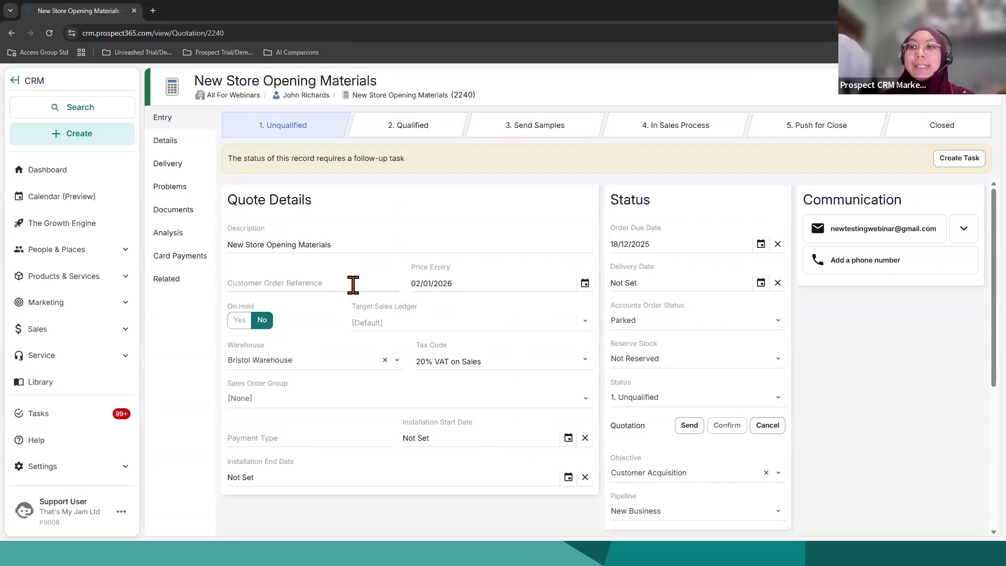
{"action": "left_click", "coordinate": [351, 284]}
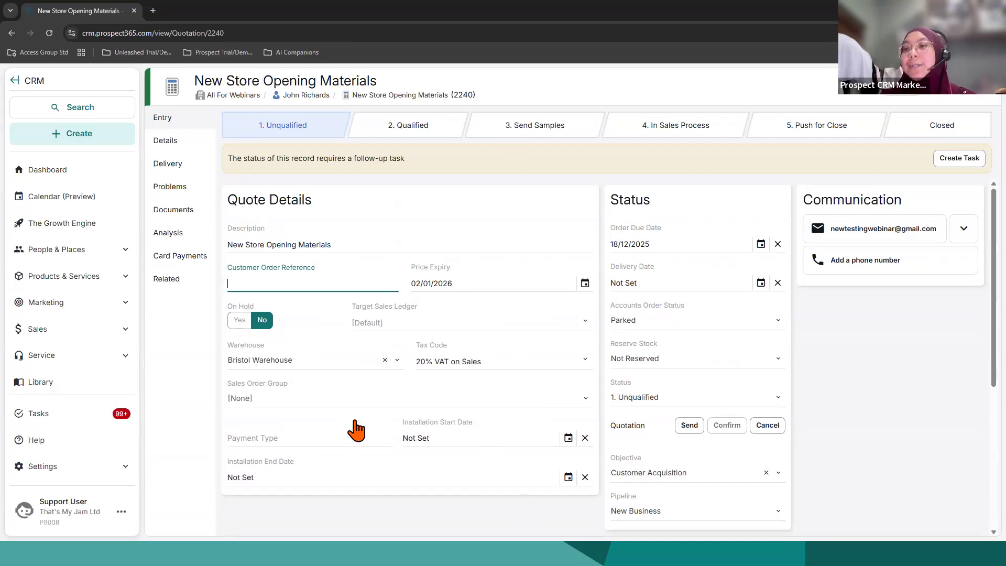
{"action": "scroll", "coordinate": [352, 428], "scroll_direction": "down", "scroll_amount": 3}
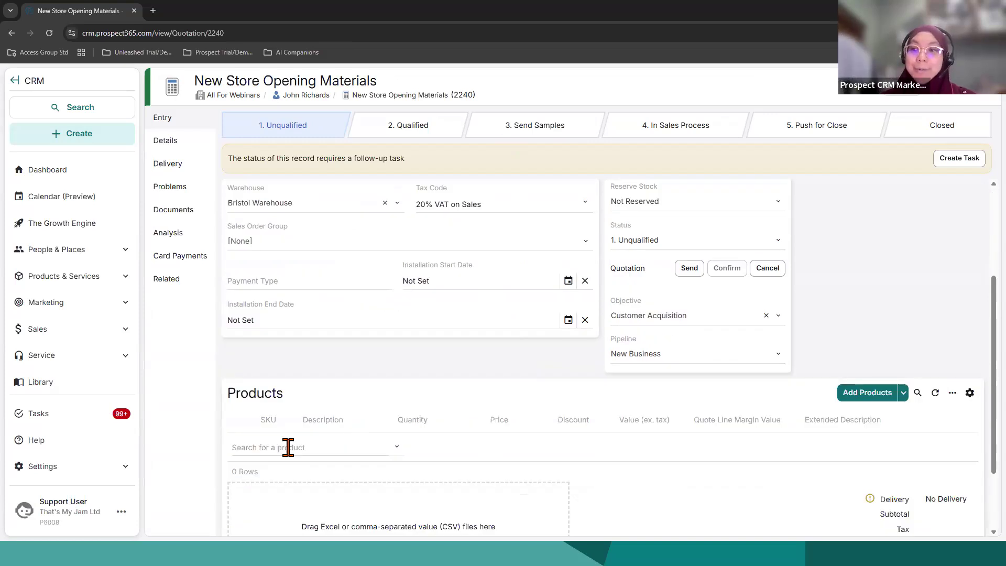
{"action": "left_click", "coordinate": [288, 447]}
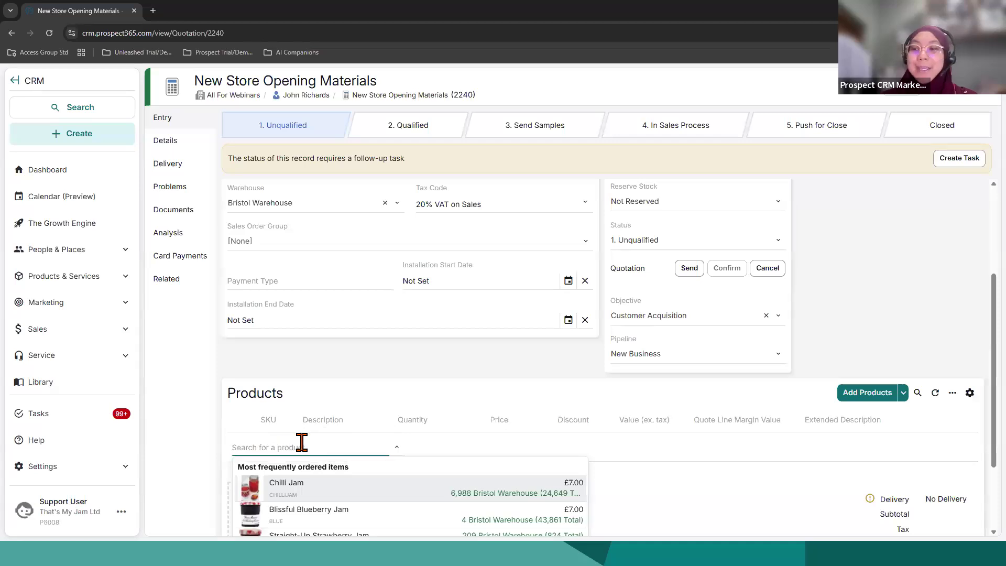
{"action": "scroll", "coordinate": [314, 414], "scroll_direction": "down", "scroll_amount": 3}
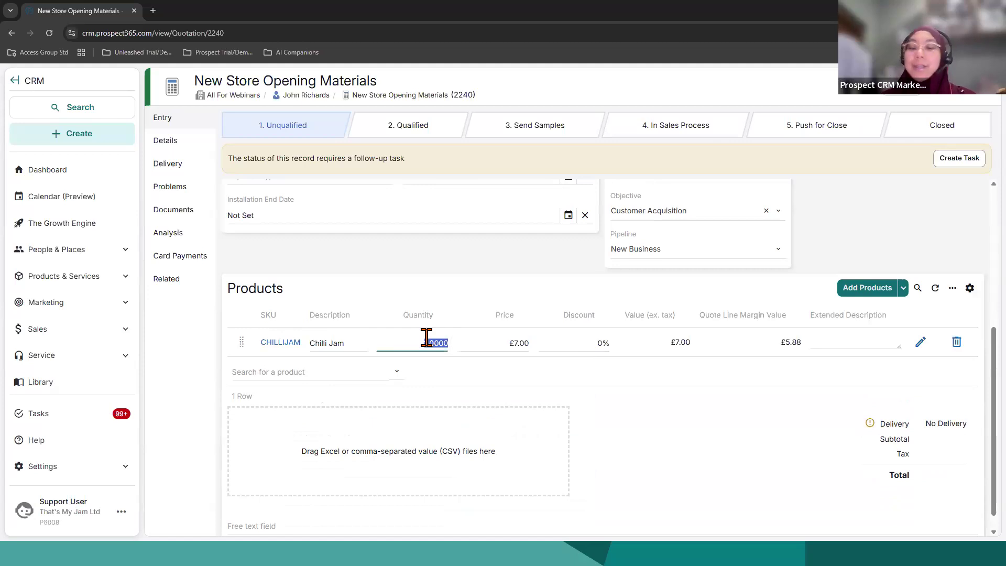
{"action": "type", "text": "2"}
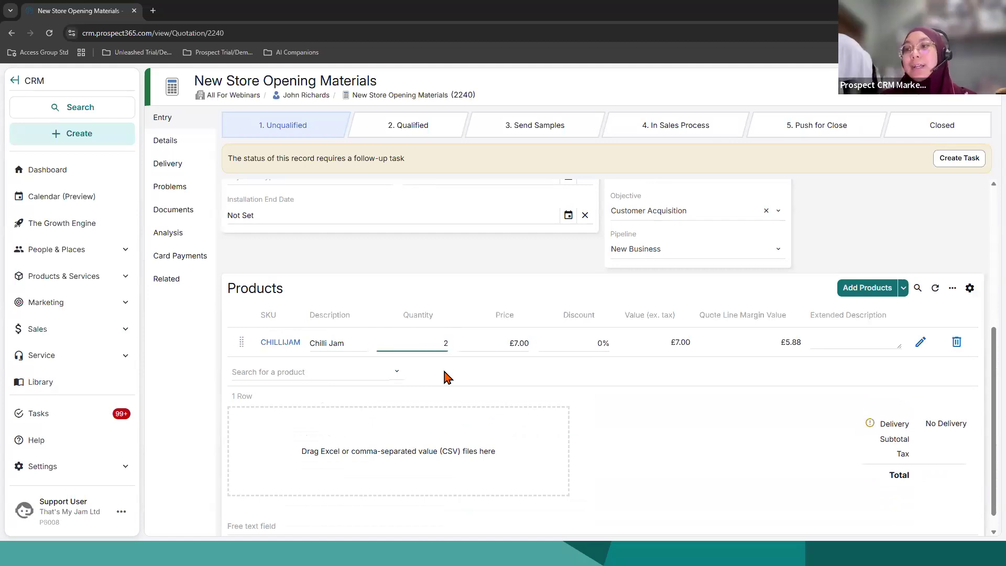
{"action": "key", "text": "Tab"}
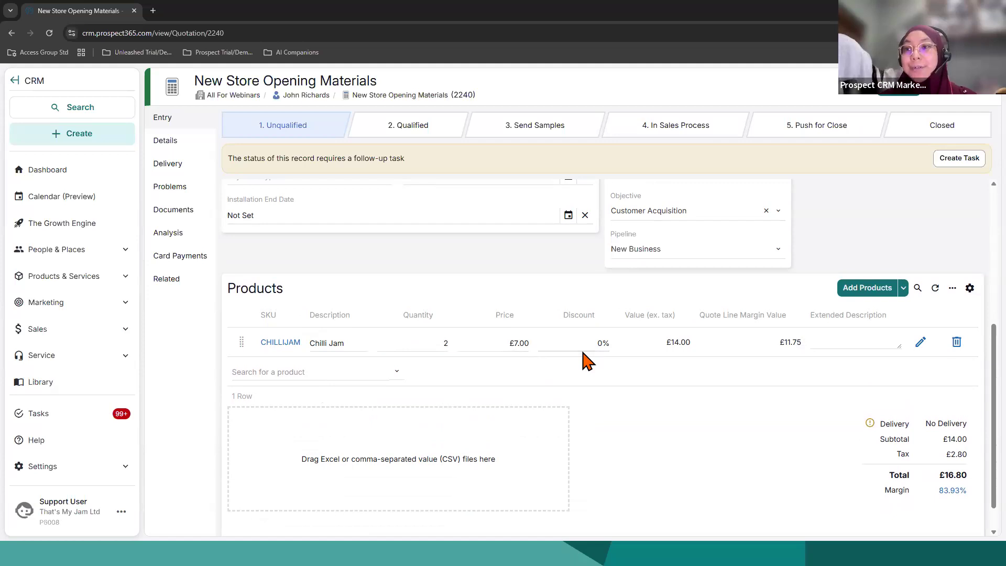
Step: Open the quote's full product search, search all products for jam, and list the recently purchased products
{"action": "left_click", "coordinate": [262, 373]}
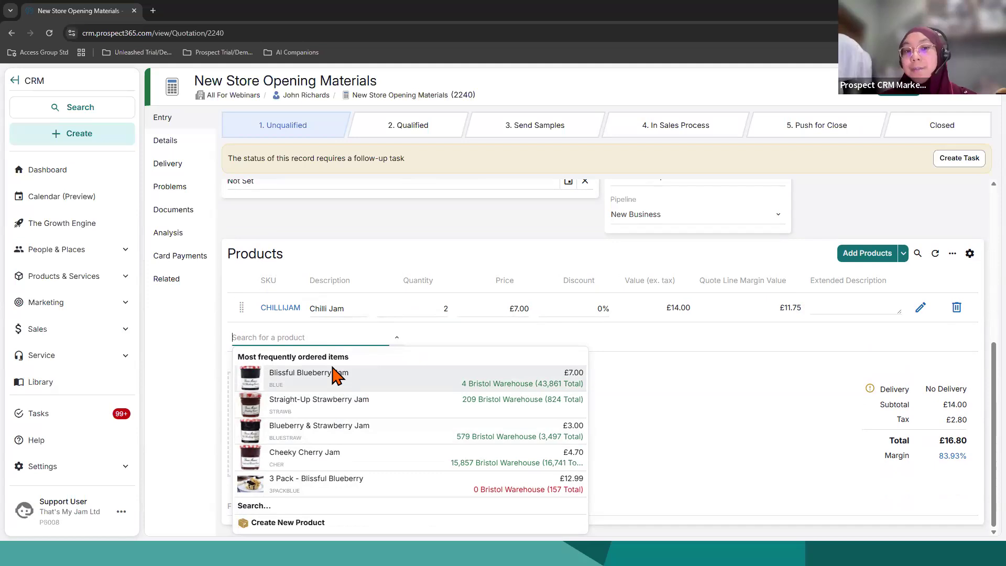
{"action": "left_click", "coordinate": [268, 507]}
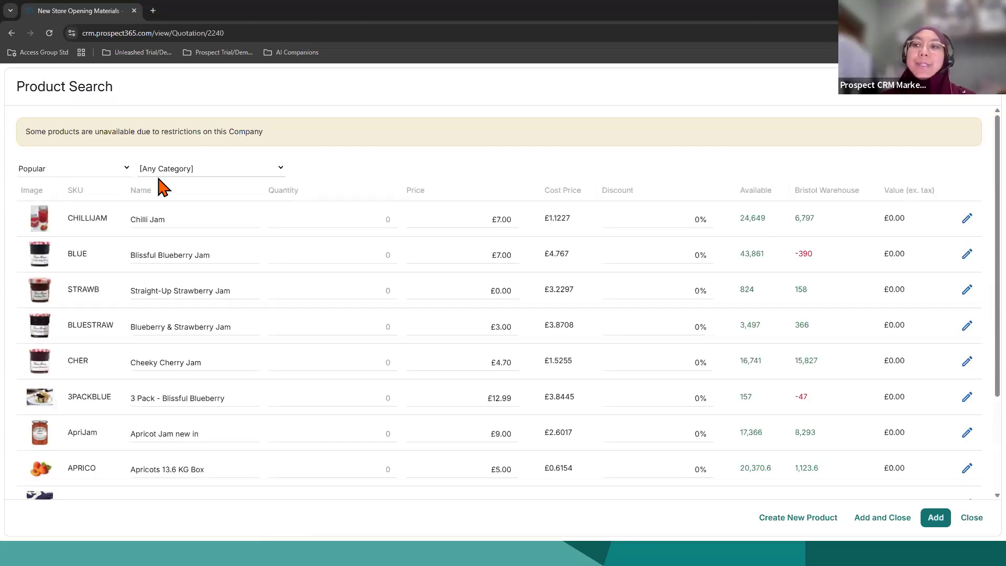
{"action": "left_click", "coordinate": [124, 172]}
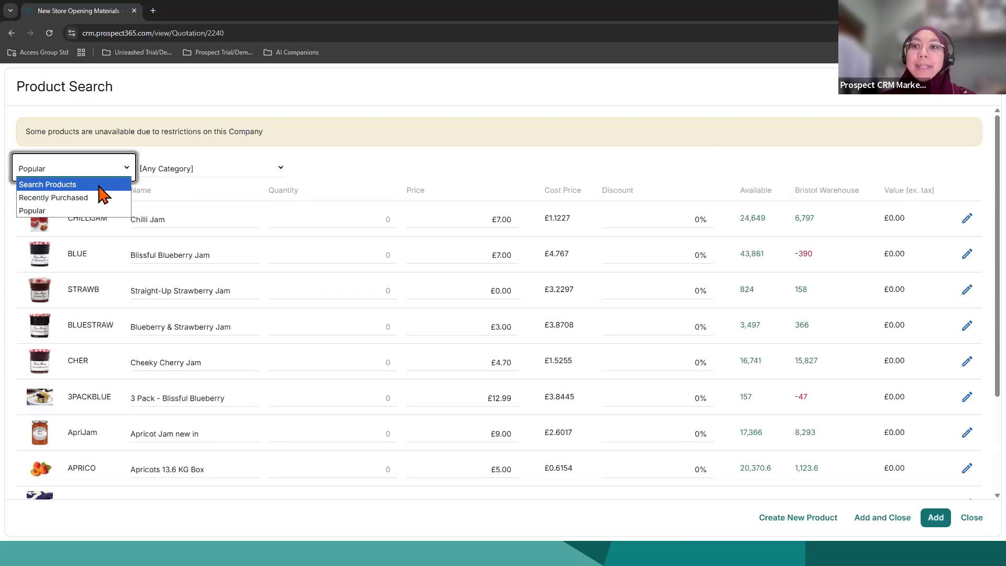
{"action": "left_click", "coordinate": [100, 185]}
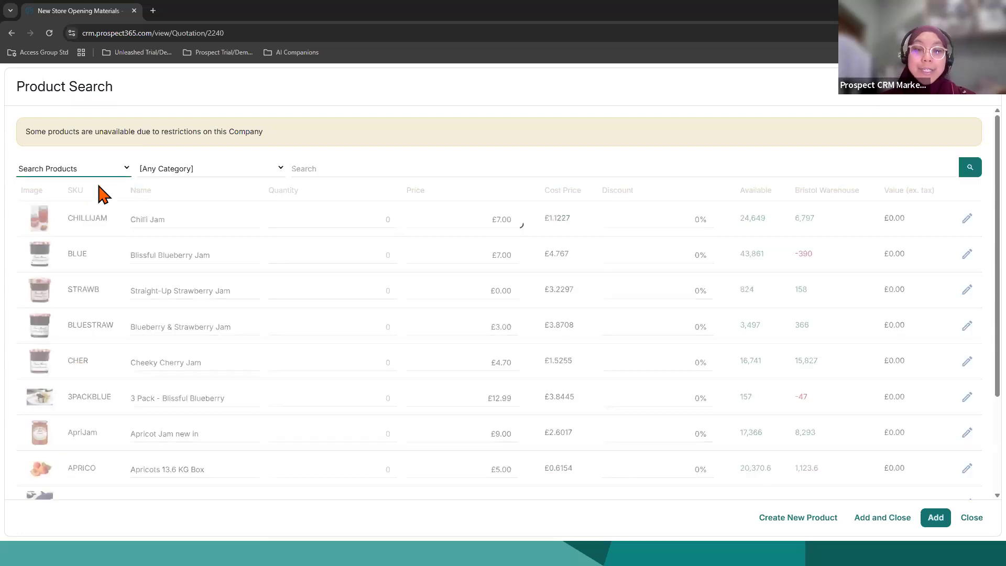
{"action": "left_click", "coordinate": [355, 168]}
{"action": "type", "text": "jam"}
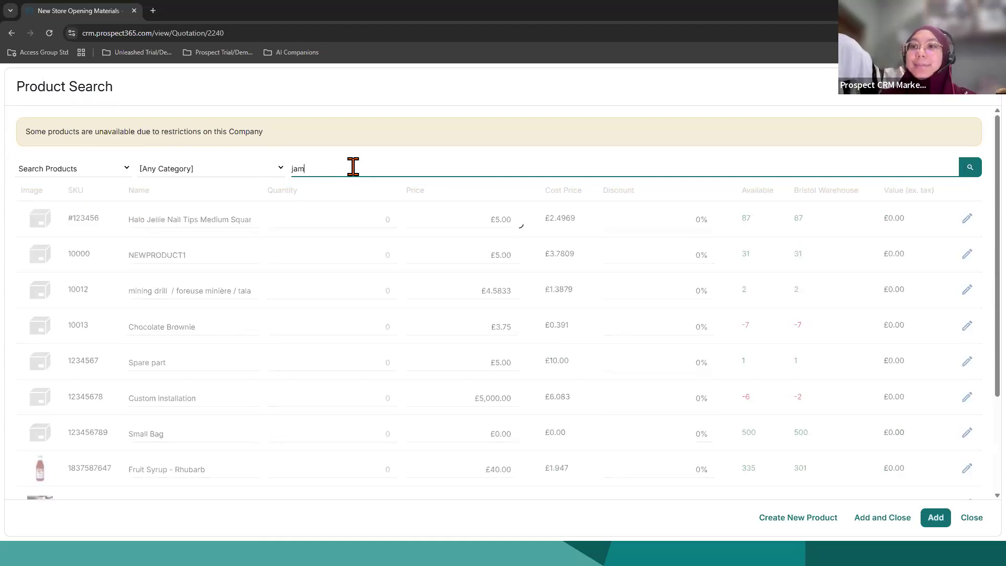
{"action": "left_click", "coordinate": [79, 172]}
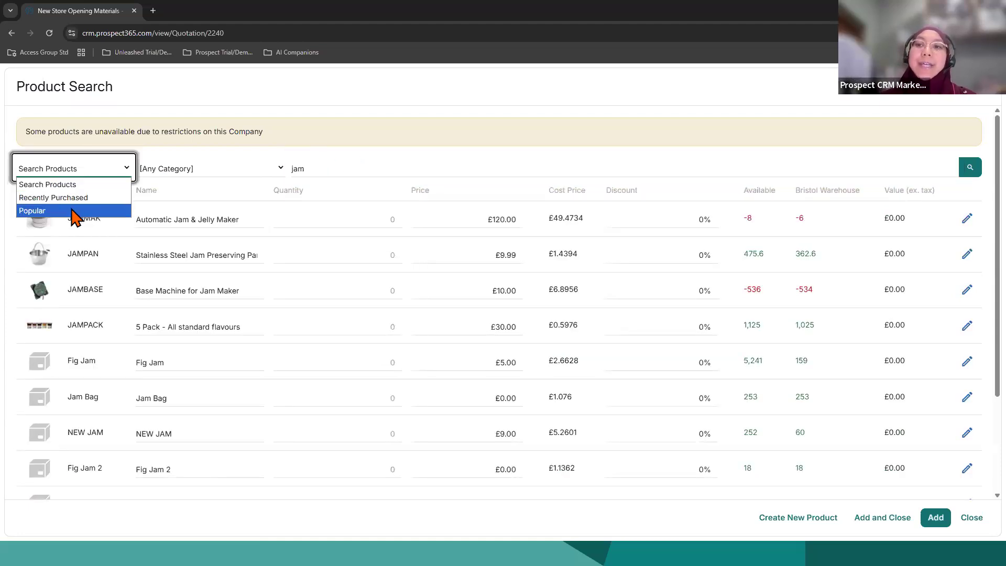
{"action": "left_click", "coordinate": [73, 197]}
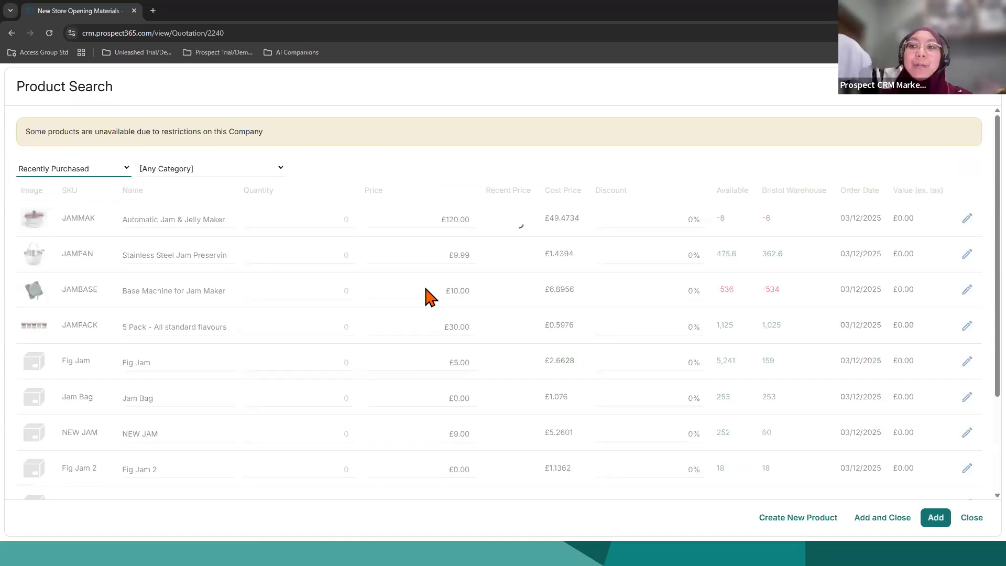
Step: List the popular products, and add Blissful Blueberry Jam and Cheeky Cherry Jam to the quote with a quantity of 2 each
{"action": "left_click", "coordinate": [102, 171]}
{"action": "left_click", "coordinate": [73, 211]}
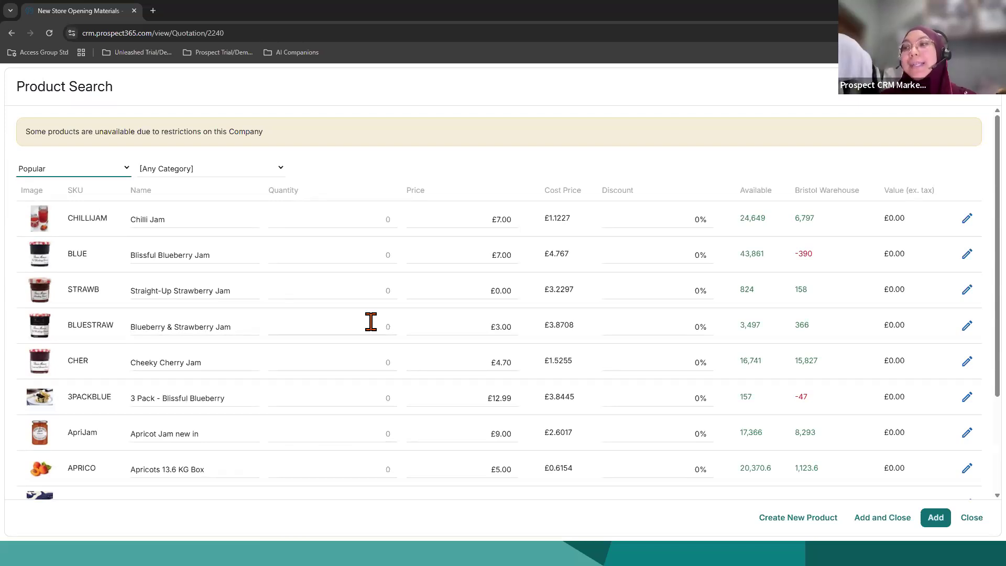
{"action": "left_click", "coordinate": [345, 255]}
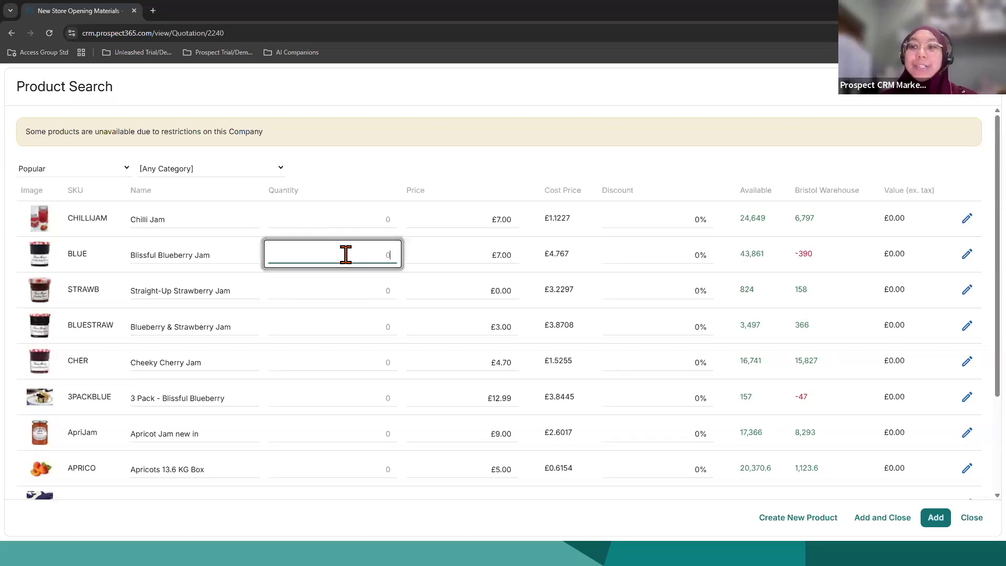
{"action": "type", "text": "2"}
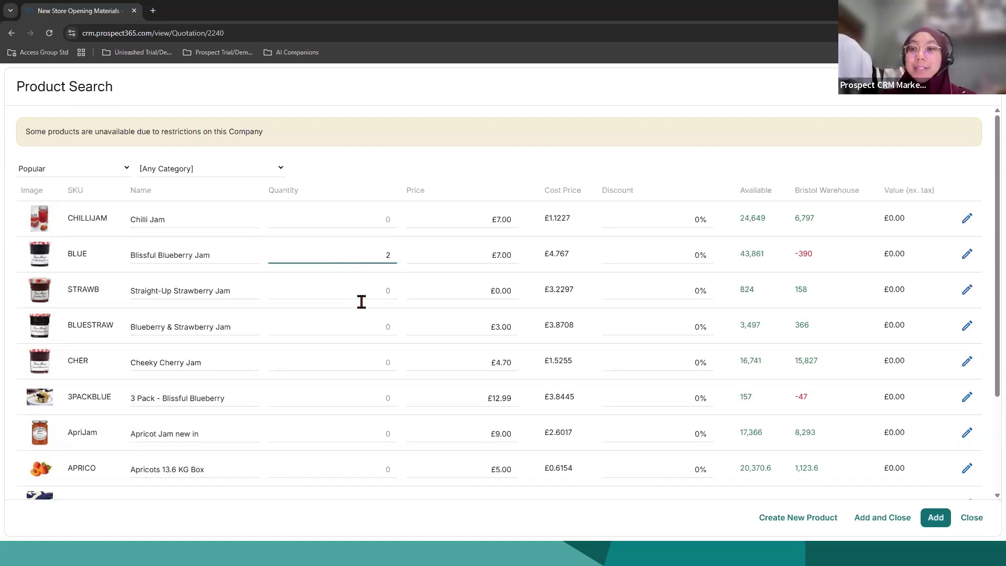
{"action": "left_click", "coordinate": [356, 366]}
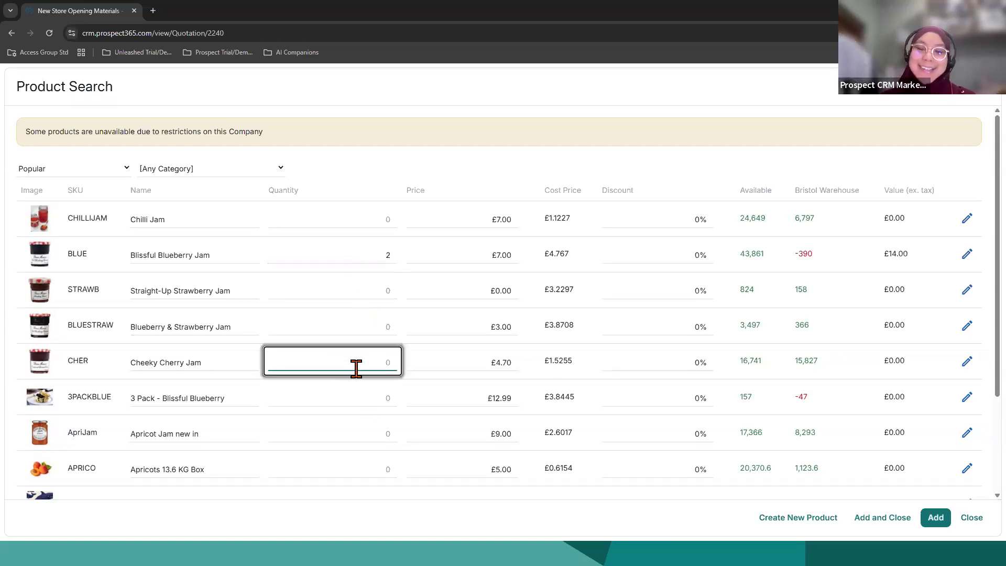
{"action": "type", "text": "2"}
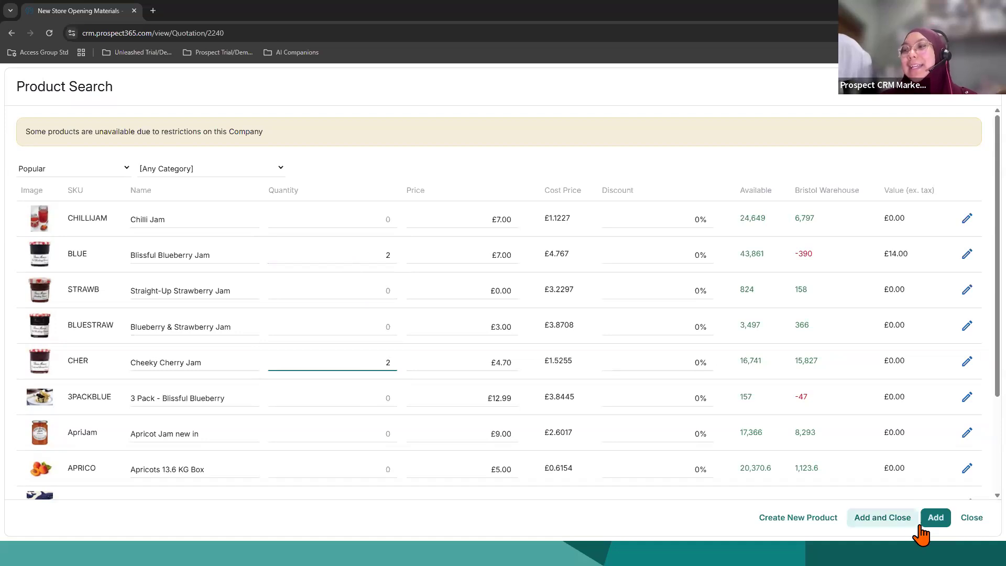
{"action": "left_click", "coordinate": [883, 526]}
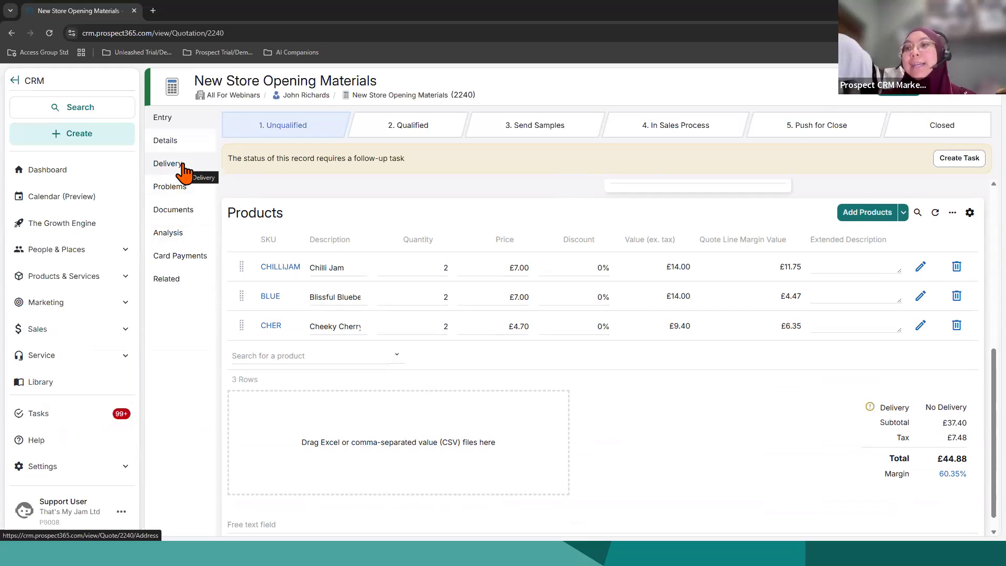
Step: Check the quote's delivery address and delivery charges, and return to its entry page to review the products and status
{"action": "left_click", "coordinate": [184, 170]}
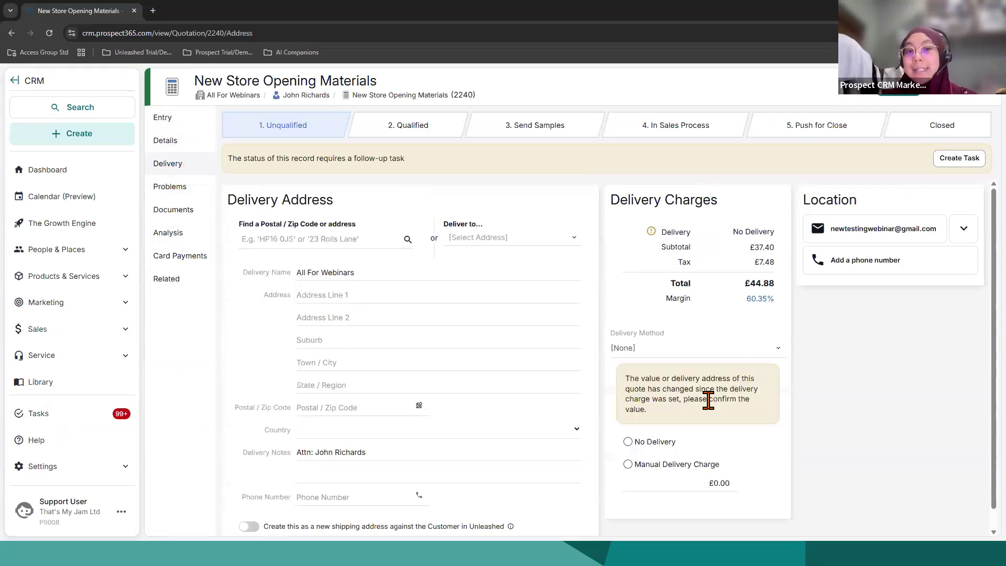
{"action": "left_click", "coordinate": [185, 124]}
{"action": "scroll", "coordinate": [715, 500], "scroll_direction": "down", "scroll_amount": 1}
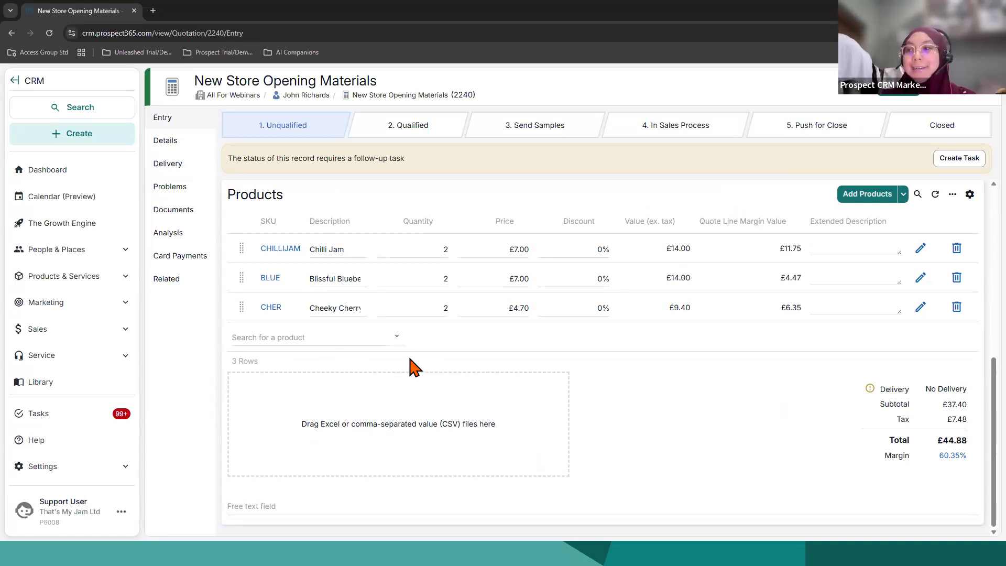
{"action": "scroll", "coordinate": [704, 485], "scroll_direction": "up", "scroll_amount": 5}
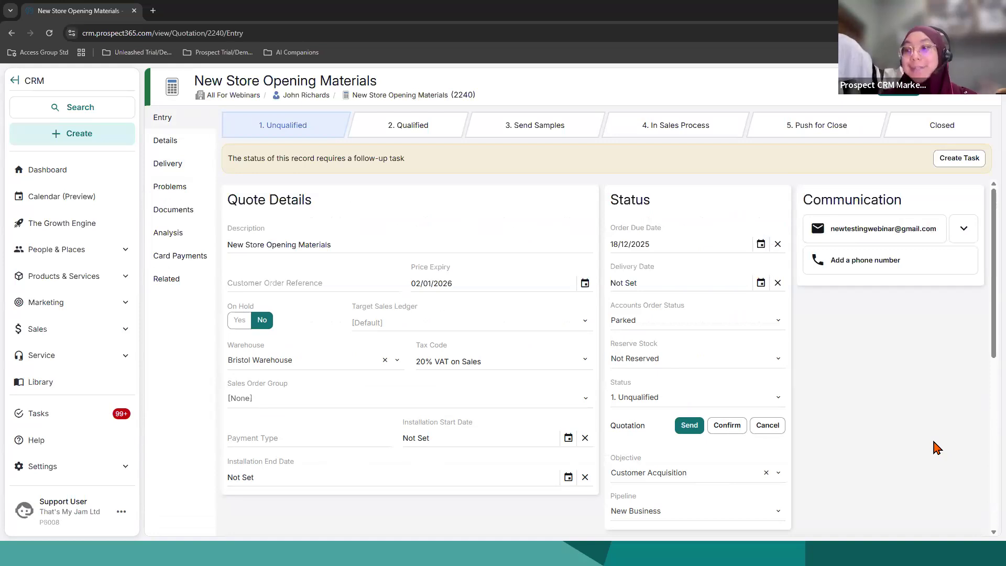
Step: Start an email to send the quotation, using the Email Cover for PDF Quote template
{"action": "left_click", "coordinate": [697, 427]}
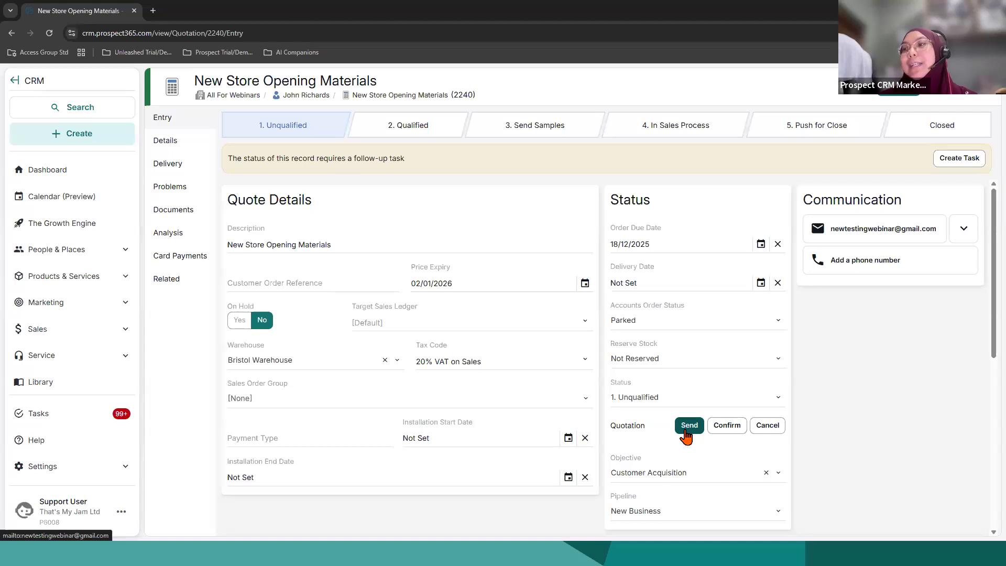
{"action": "left_click", "coordinate": [686, 429]}
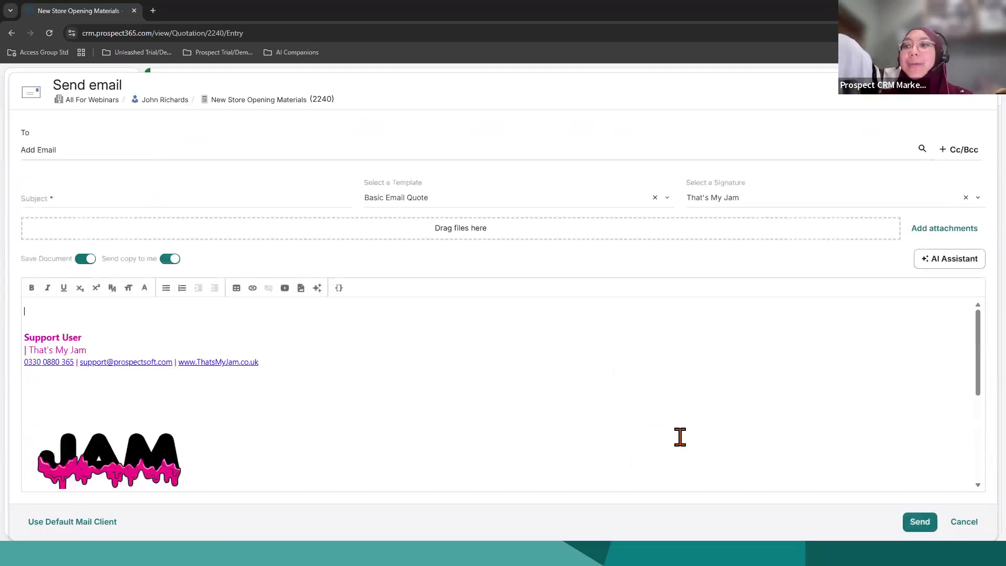
{"action": "left_click", "coordinate": [497, 198]}
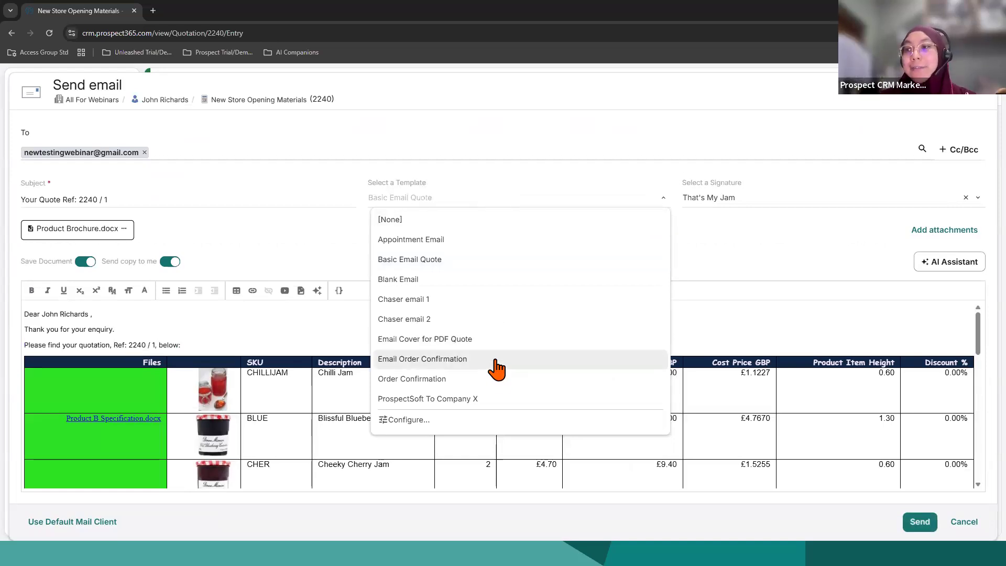
{"action": "left_click", "coordinate": [438, 346]}
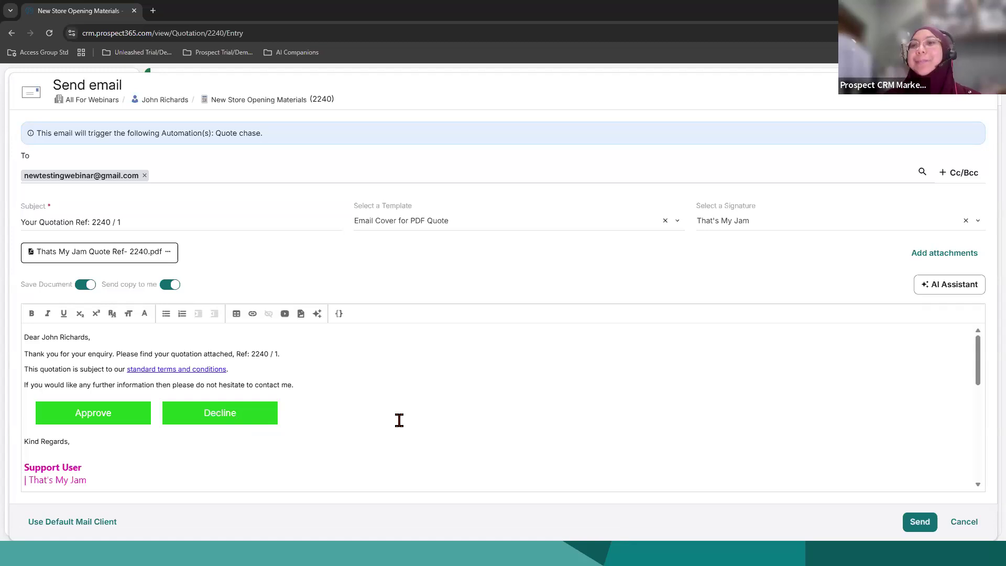
Step: Preview the quote PDF attached to the email, and cancel the email without sending it
{"action": "left_click", "coordinate": [169, 252]}
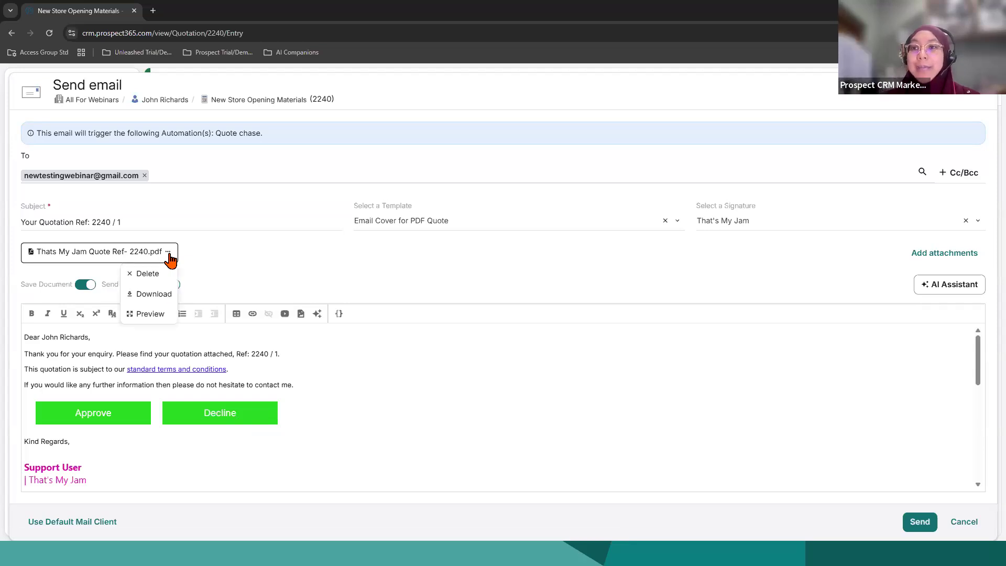
{"action": "left_click", "coordinate": [157, 318]}
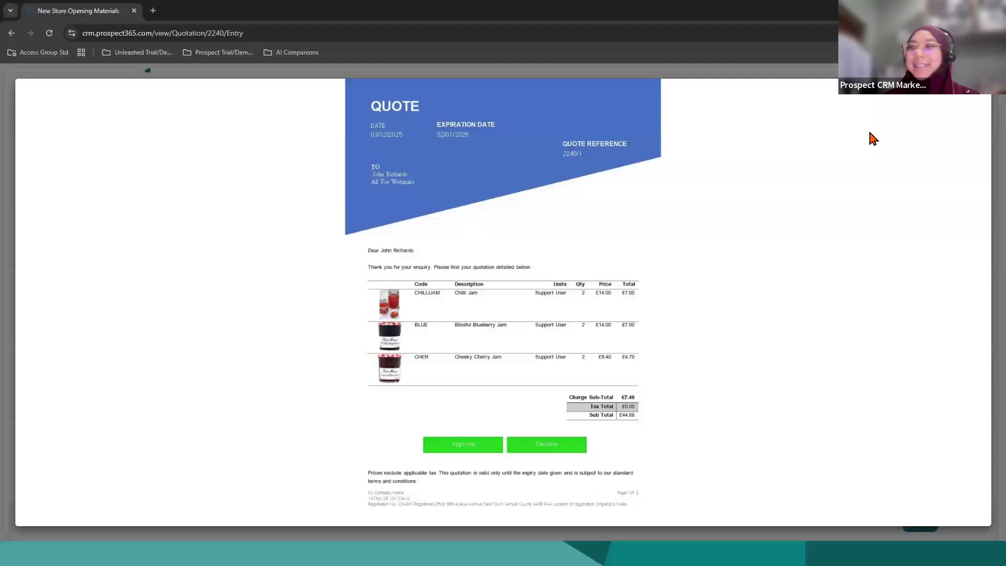
{"action": "left_click", "coordinate": [972, 96]}
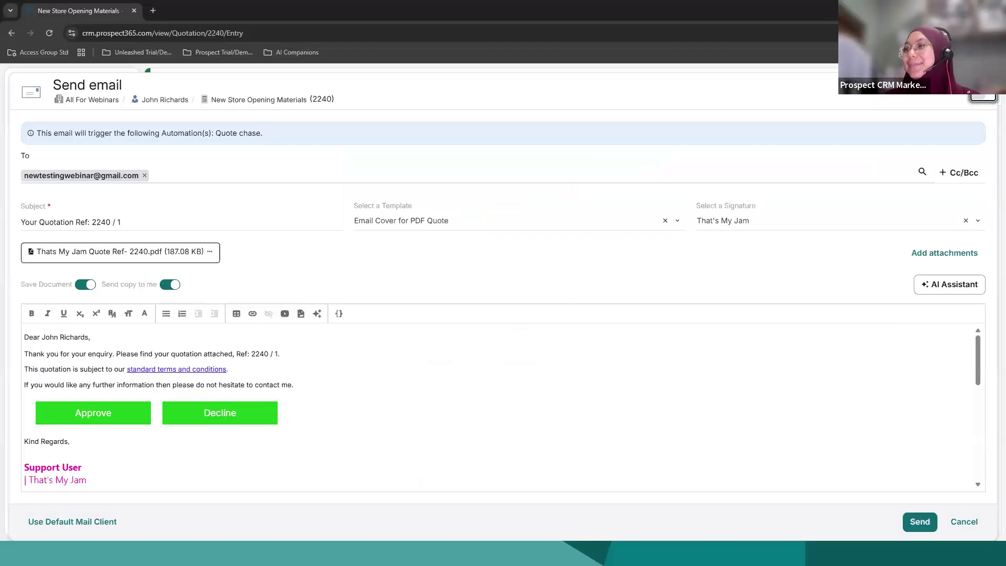
{"action": "left_click", "coordinate": [964, 522]}
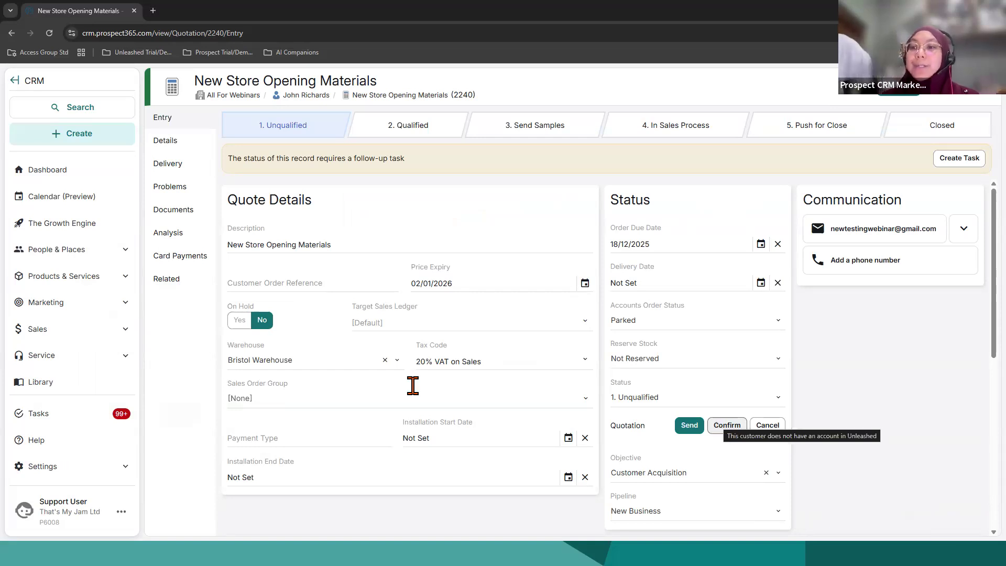
Step: Try to confirm the quotation, and decline creating an Unleashed account for the customer
{"action": "scroll", "coordinate": [450, 492], "scroll_direction": "down", "scroll_amount": 1}
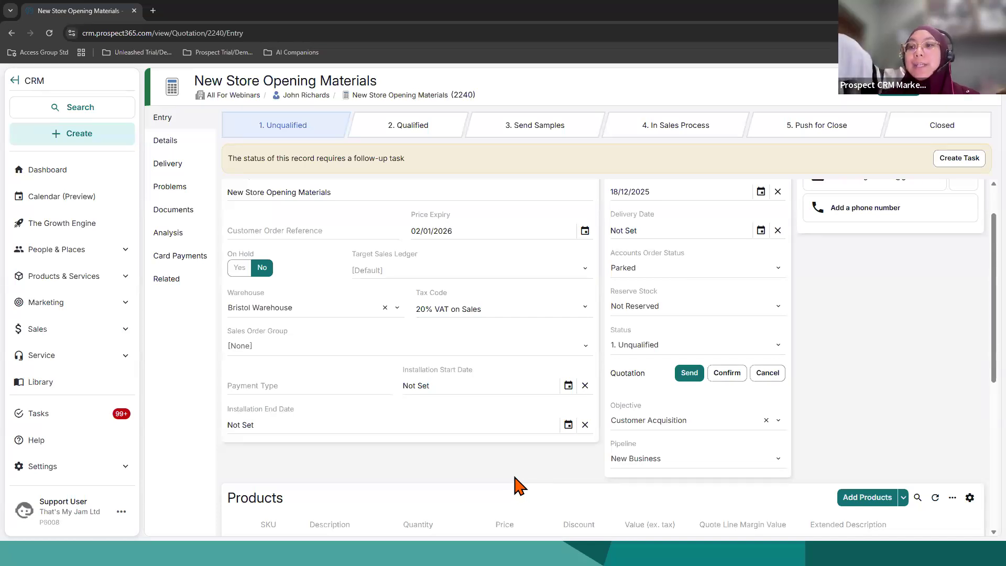
{"action": "left_click", "coordinate": [727, 373]}
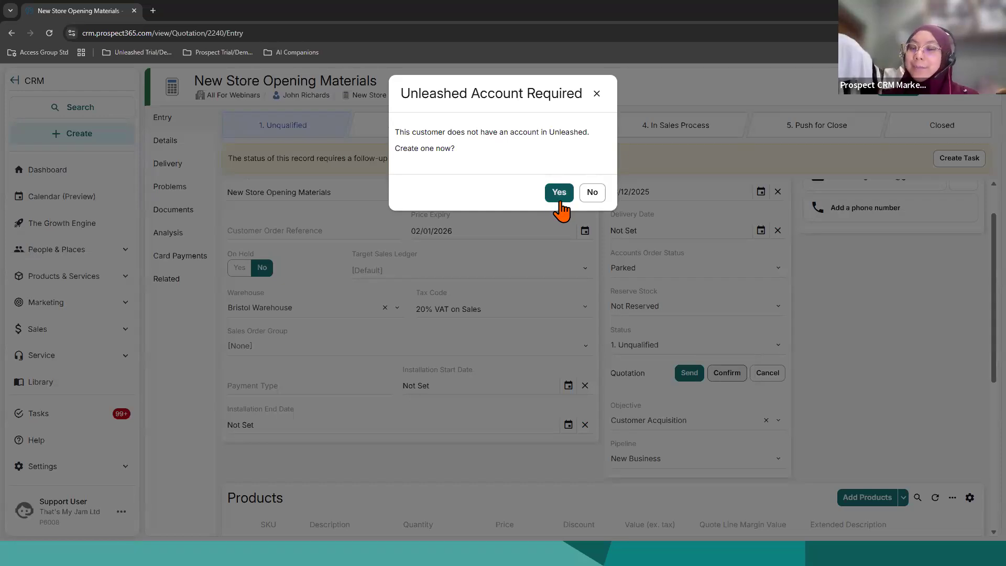
{"action": "left_click", "coordinate": [592, 193]}
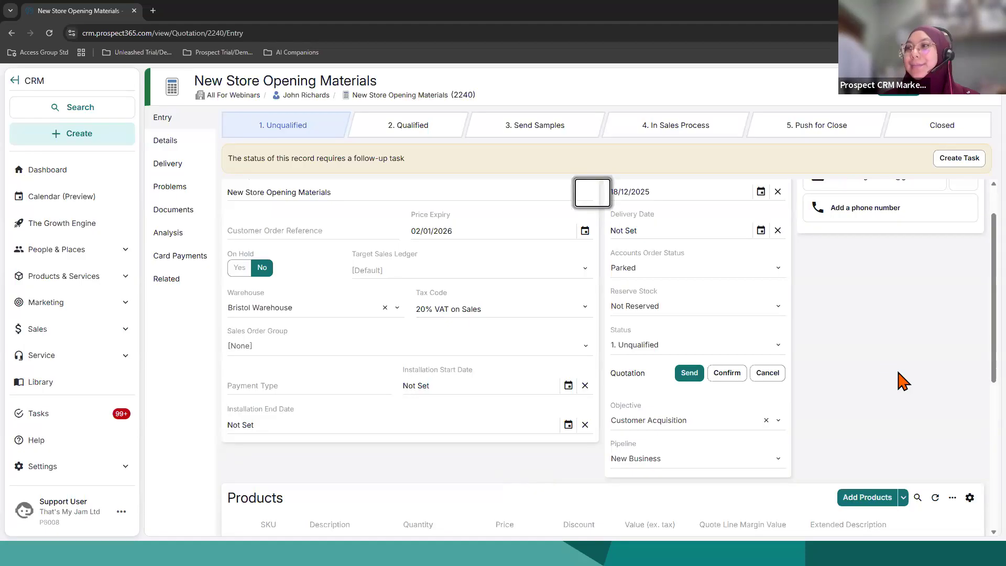
{"action": "scroll", "coordinate": [828, 367], "scroll_direction": "up", "scroll_amount": 1}
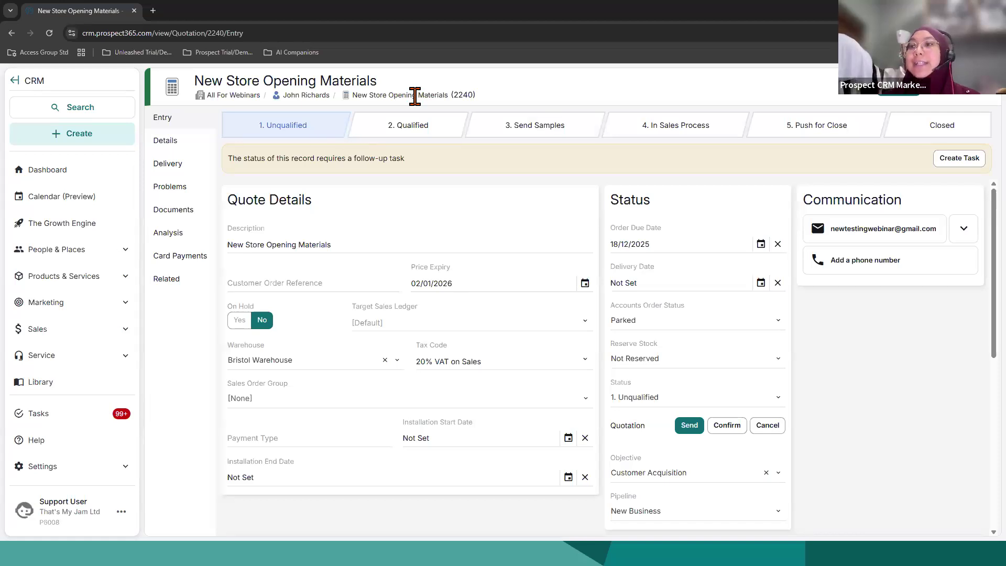
Step: Open the quote's contact record and create a new sales order for that contact
{"action": "left_click", "coordinate": [317, 96]}
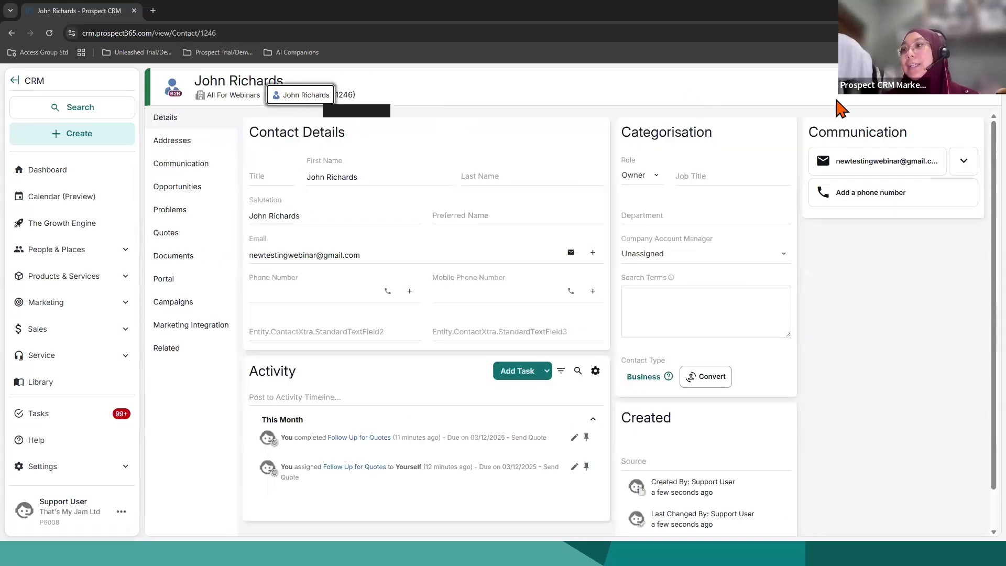
{"action": "left_click", "coordinate": [912, 100]}
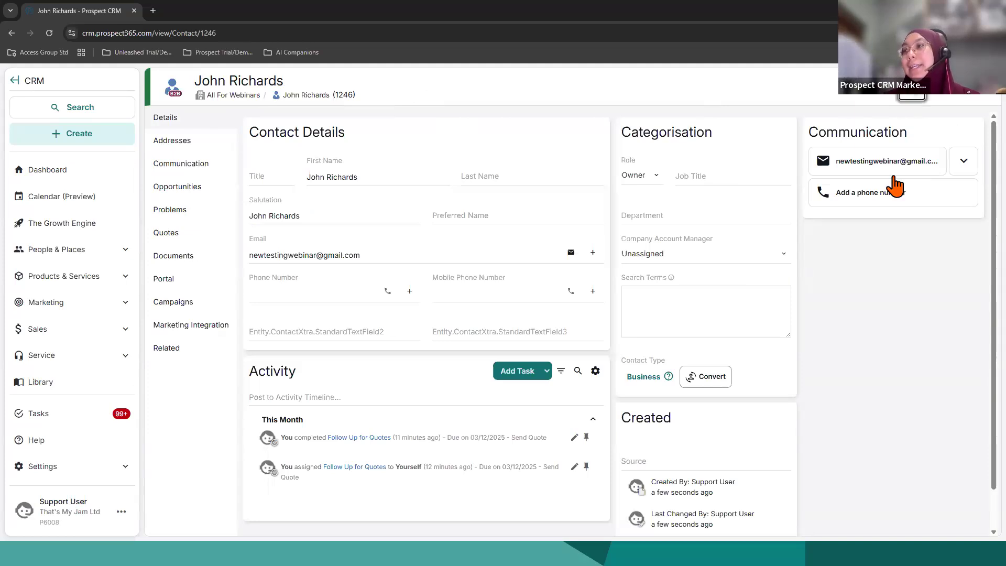
{"action": "left_click", "coordinate": [900, 172]}
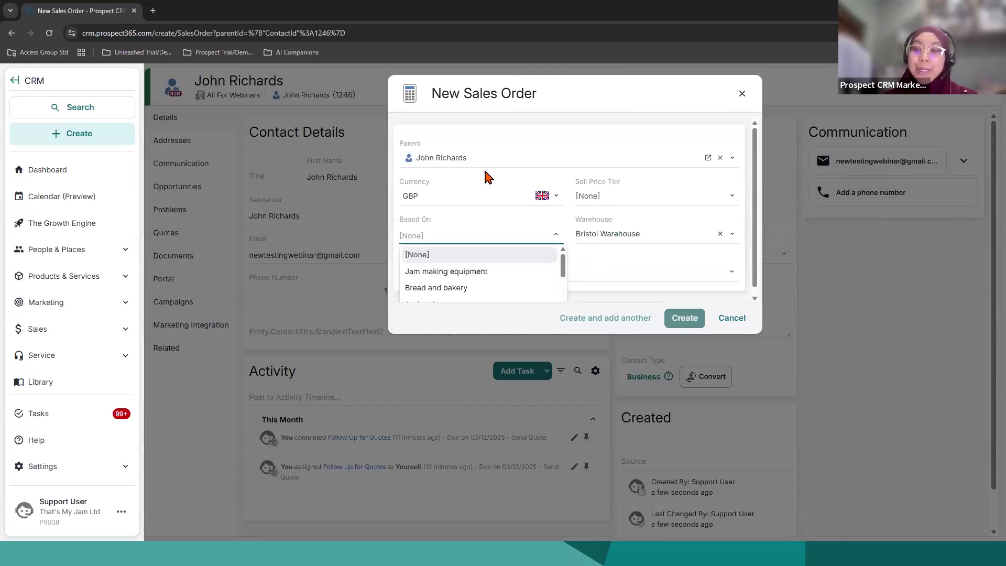
{"action": "left_click", "coordinate": [685, 318]}
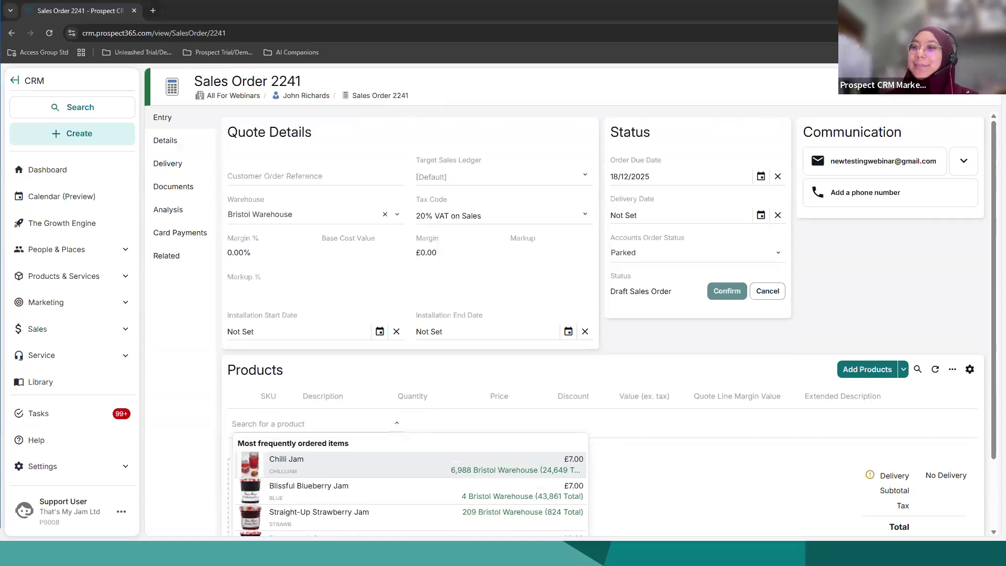
Step: Add Chilli Jam to the sales order's products
{"action": "left_click", "coordinate": [702, 352]}
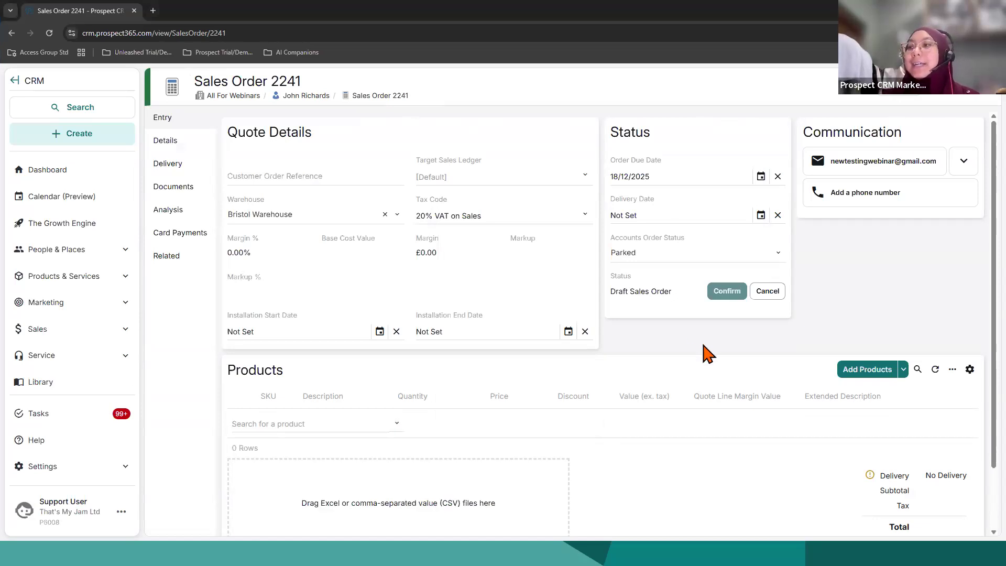
{"action": "left_click", "coordinate": [267, 428]}
{"action": "left_click", "coordinate": [310, 474]}
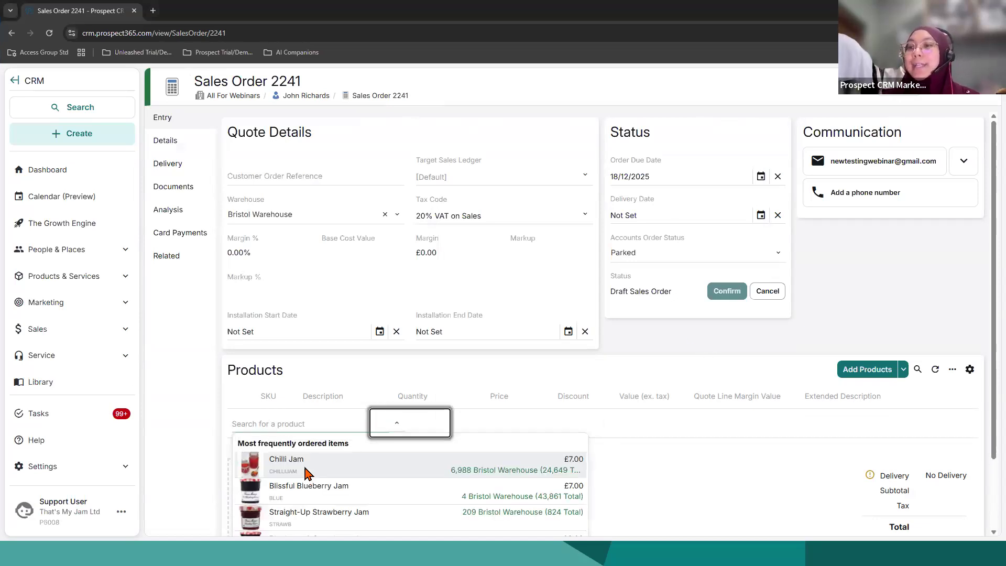
{"action": "left_click", "coordinate": [673, 343]}
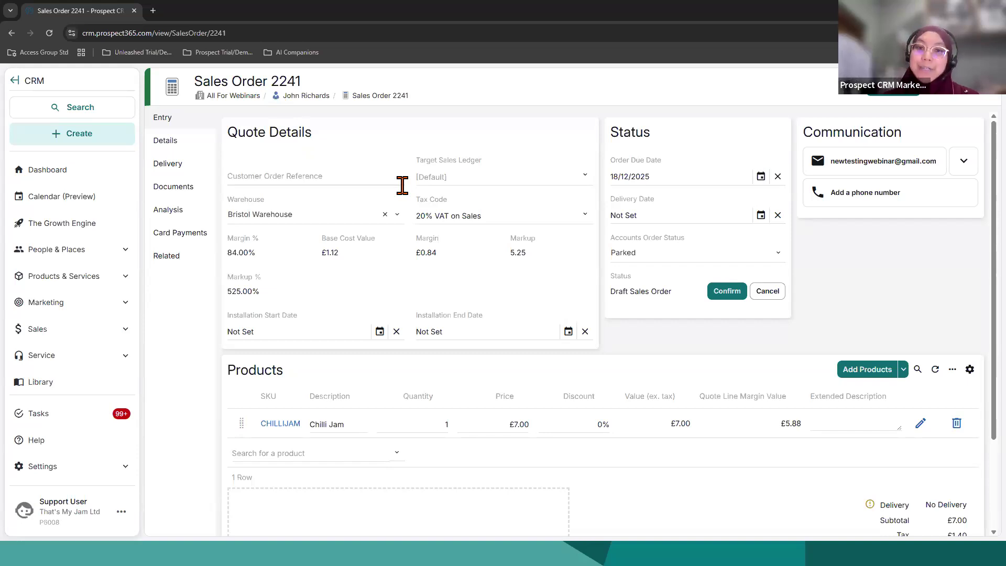
Step: Look over the sales order's totals, open the Help Centre, and switch to the presentation slides
{"action": "scroll", "coordinate": [485, 361], "scroll_direction": "down", "scroll_amount": 2}
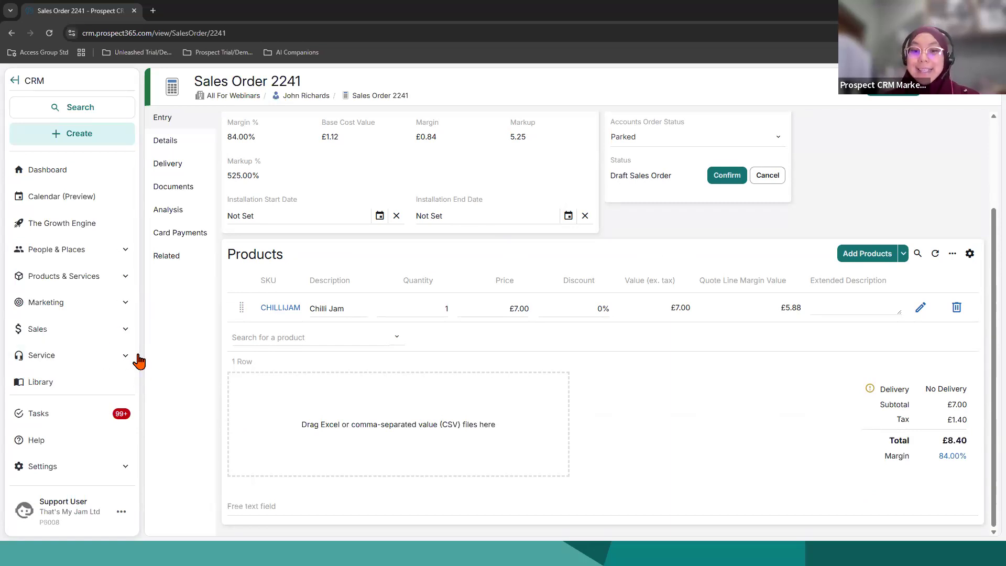
{"action": "left_click", "coordinate": [86, 450]}
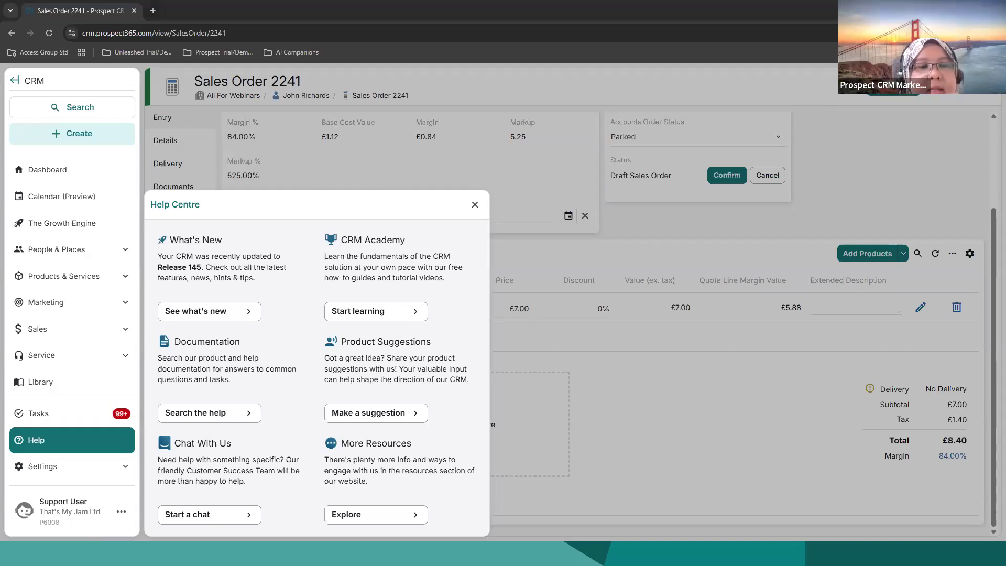
{"action": "key", "text": "alt+Tab"}
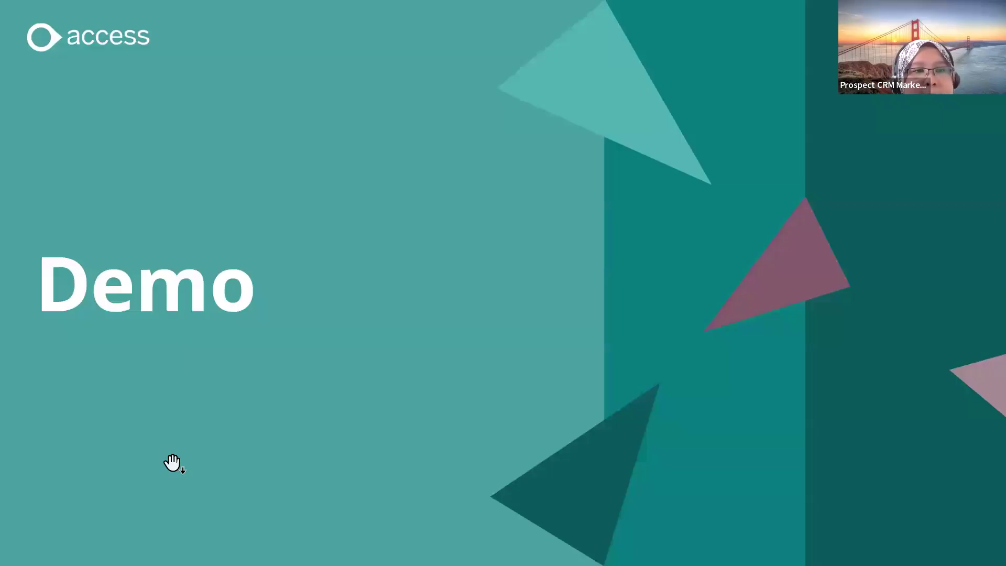
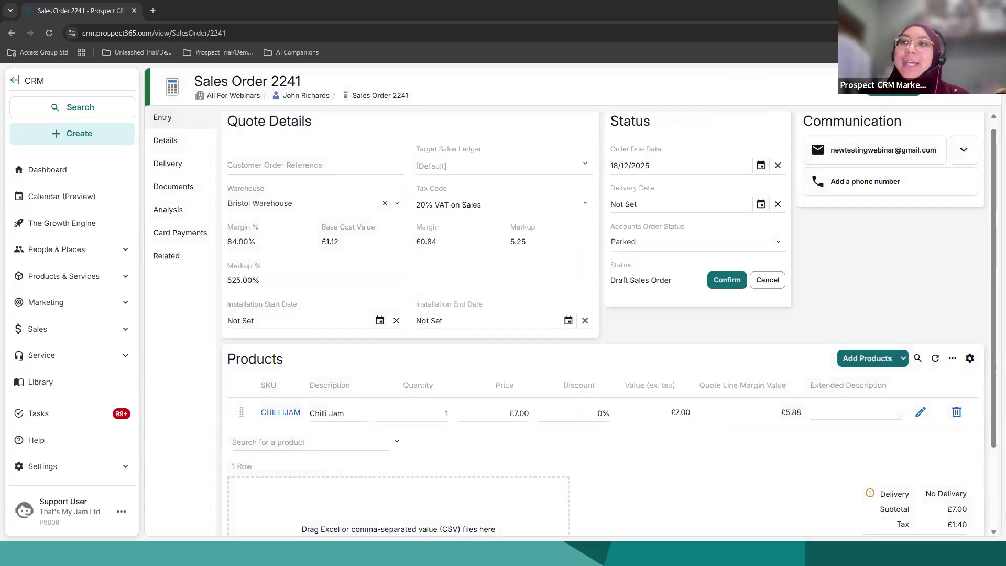
Step: Try to confirm the sales order, accept creating an Unleashed account, and examine the new customer account form's fields before closing it
{"action": "left_click", "coordinate": [726, 287]}
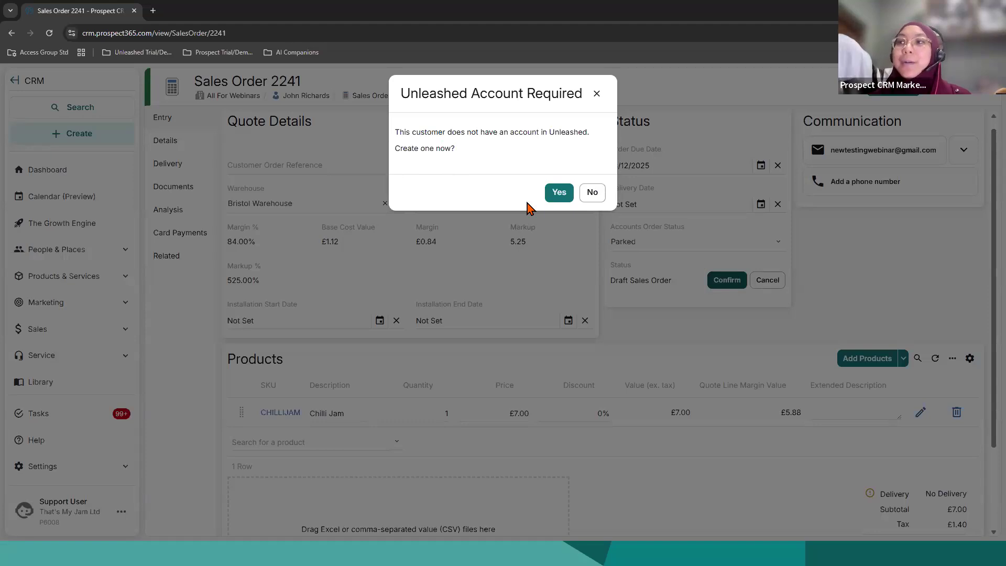
{"action": "left_click", "coordinate": [557, 193]}
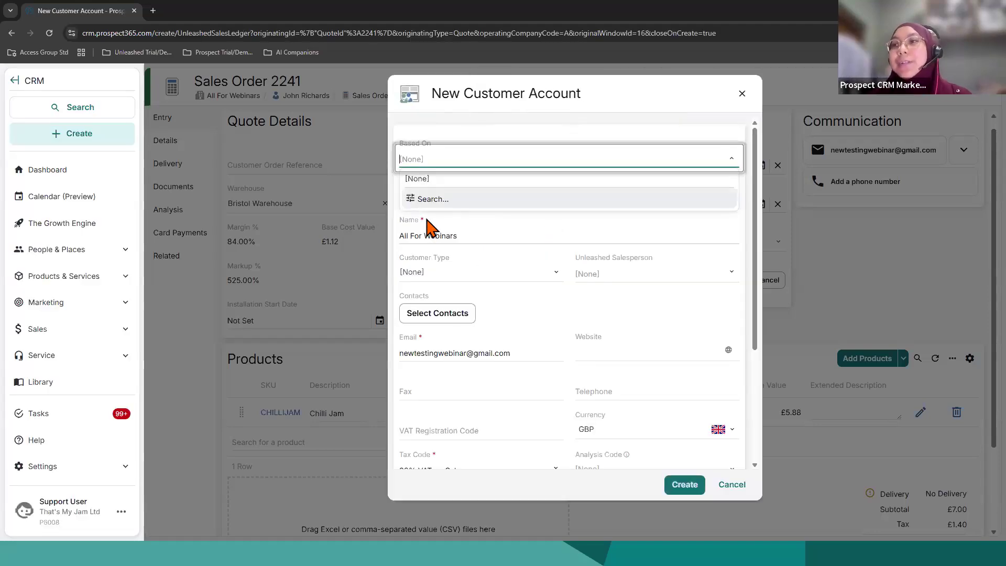
{"action": "left_click", "coordinate": [427, 219]}
{"action": "left_click", "coordinate": [439, 198]}
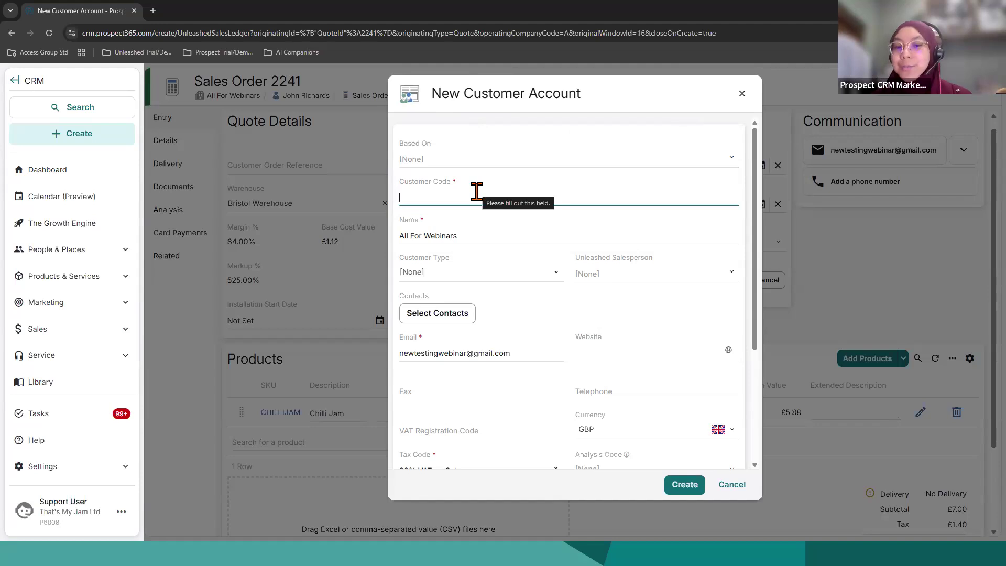
{"action": "left_click", "coordinate": [484, 276]}
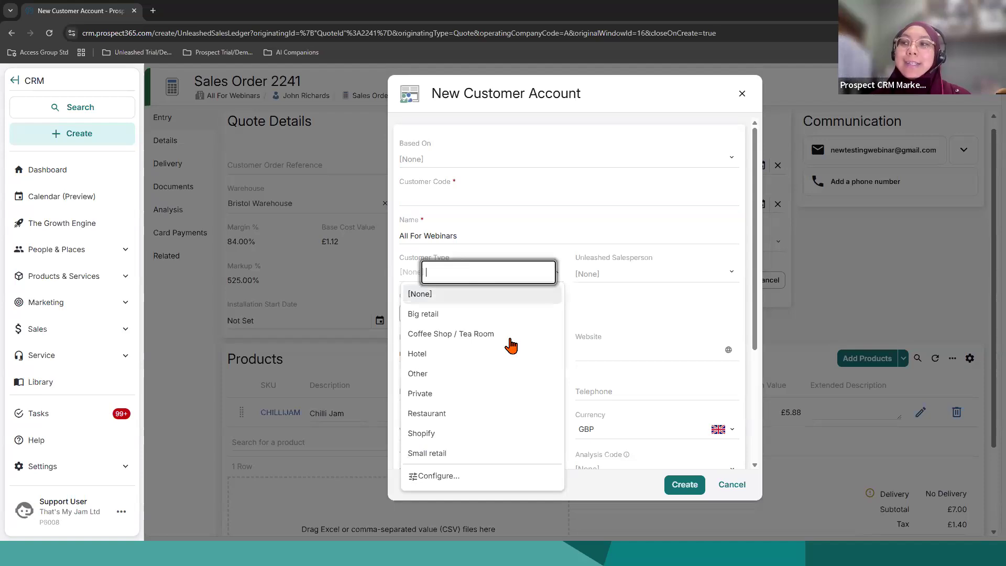
{"action": "left_click", "coordinate": [620, 273]}
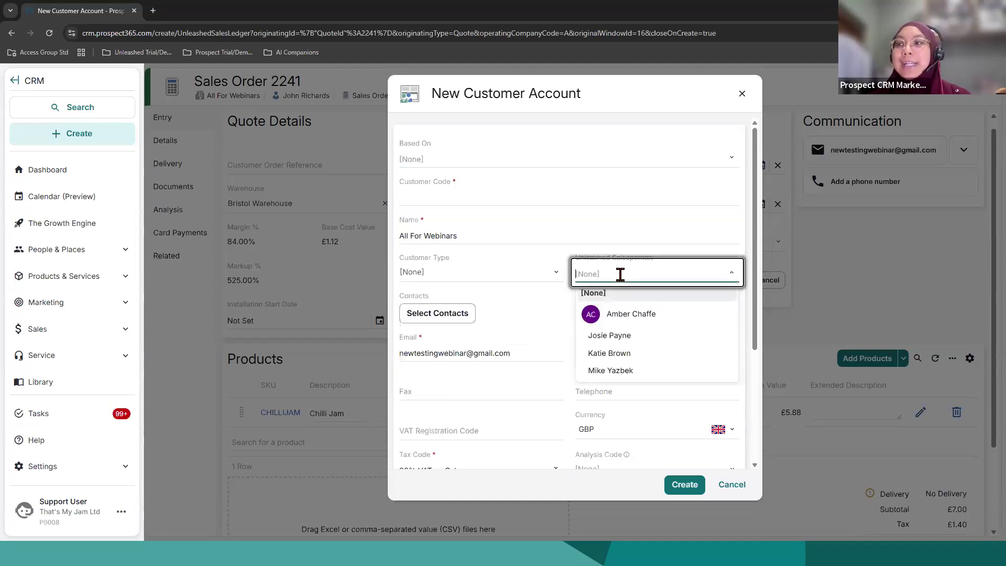
{"action": "left_click", "coordinate": [551, 303]}
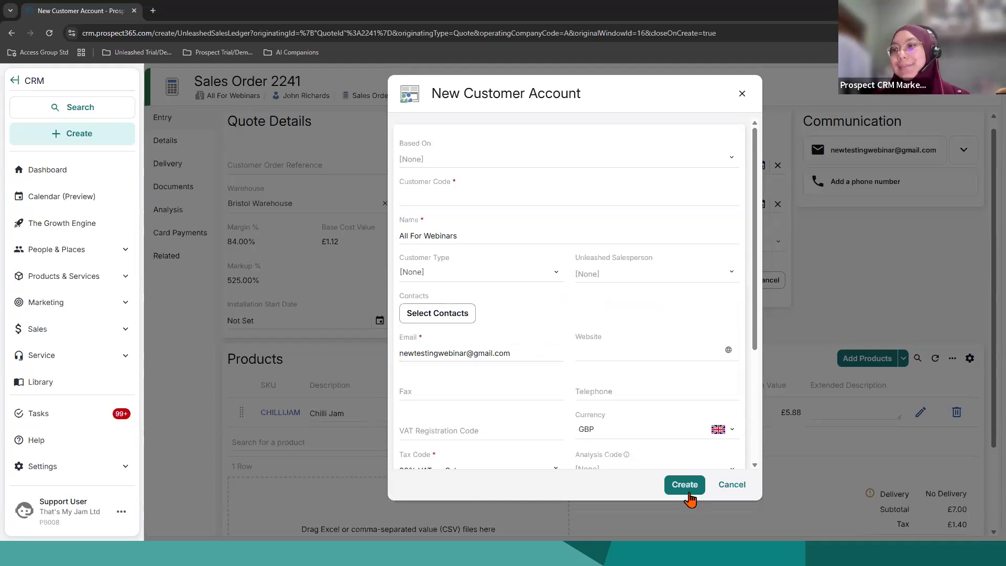
{"action": "scroll", "coordinate": [665, 456], "scroll_direction": "down", "scroll_amount": 2}
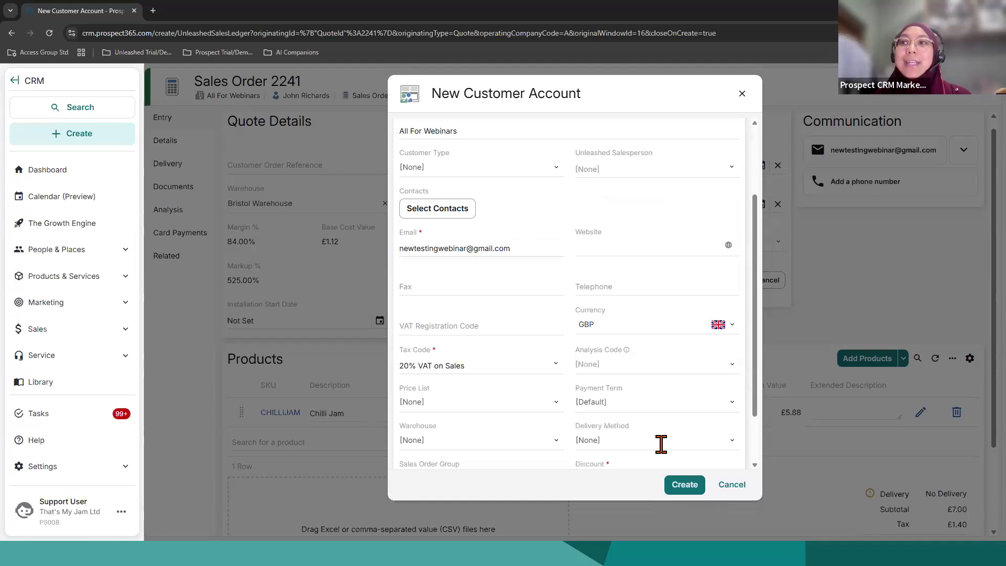
{"action": "left_click", "coordinate": [740, 96]}
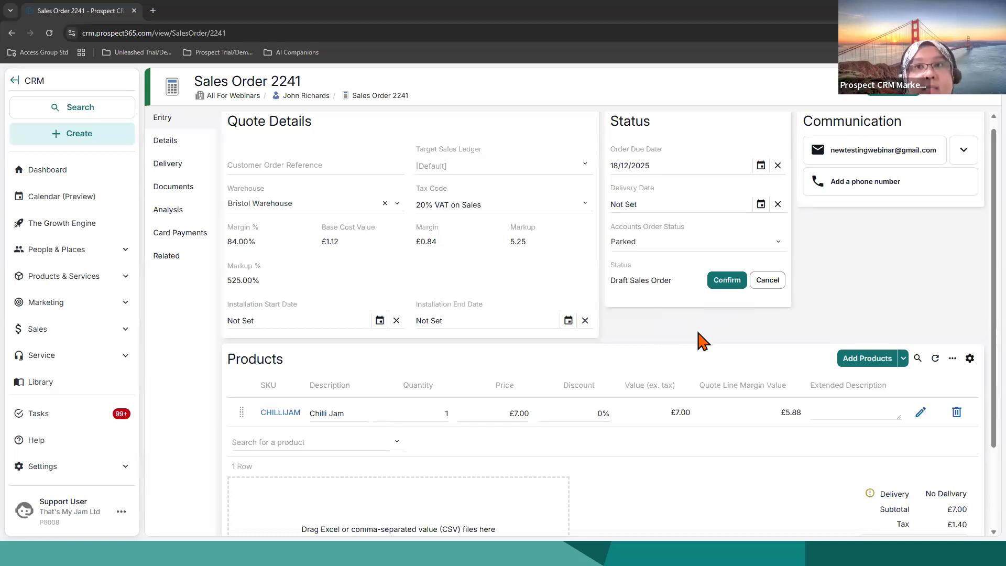
Step: Open the form for creating a sales order from the global create options and cancel it
{"action": "left_click", "coordinate": [112, 143]}
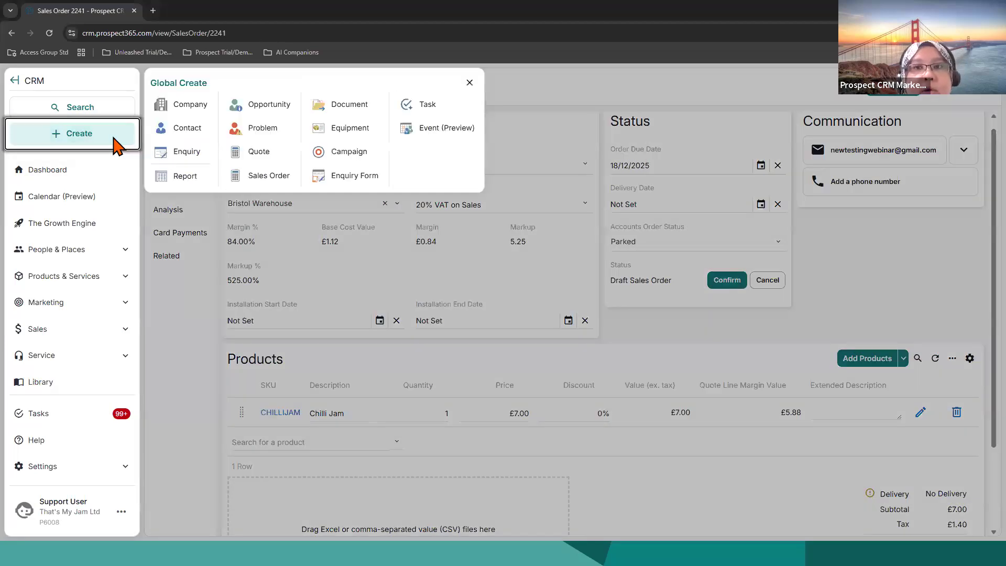
{"action": "left_click", "coordinate": [280, 178]}
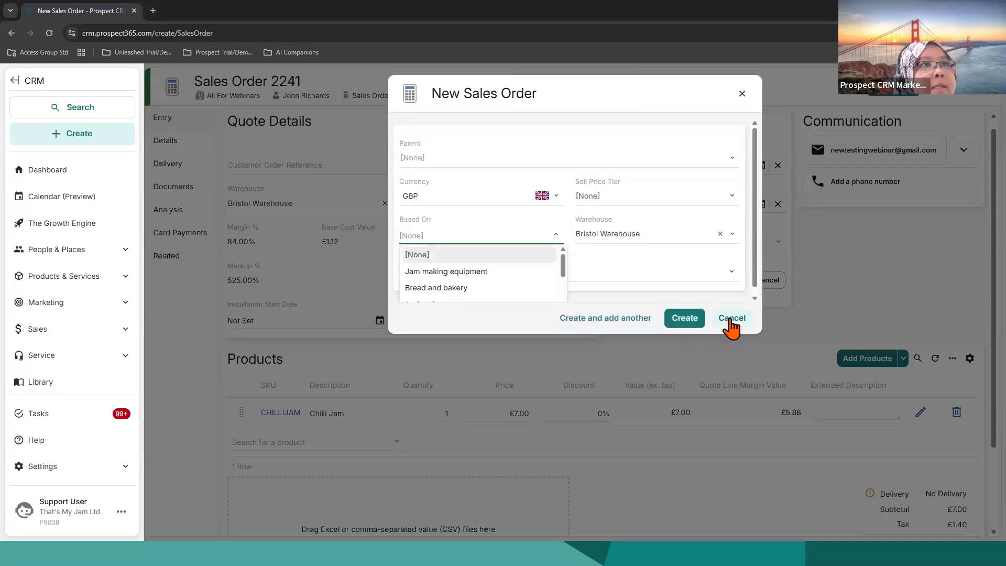
{"action": "left_click", "coordinate": [731, 320]}
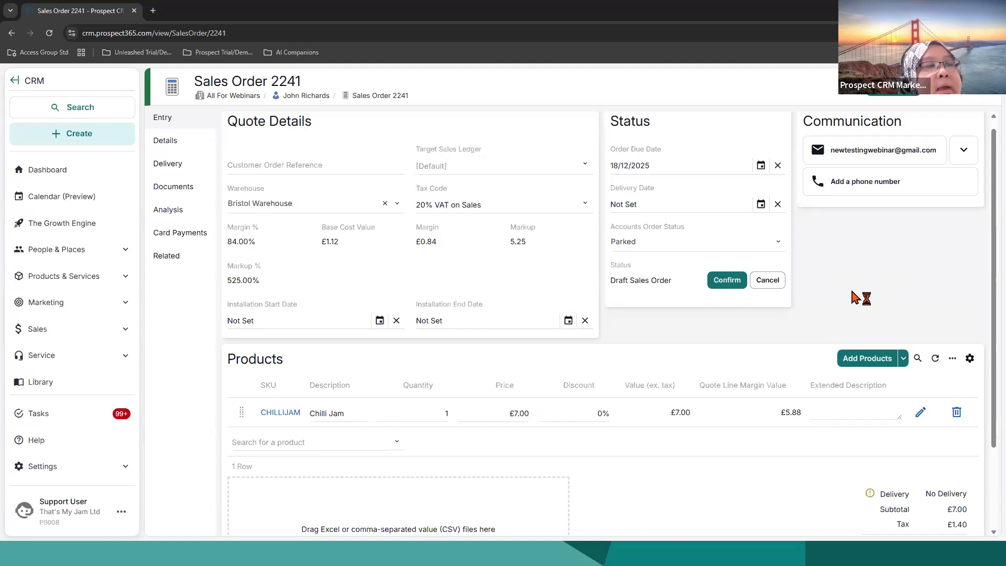
Step: Open the CRM's integrations settings and look through the available integrations
{"action": "left_click", "coordinate": [118, 314]}
{"action": "scroll", "coordinate": [113, 337], "scroll_direction": "down", "scroll_amount": 2}
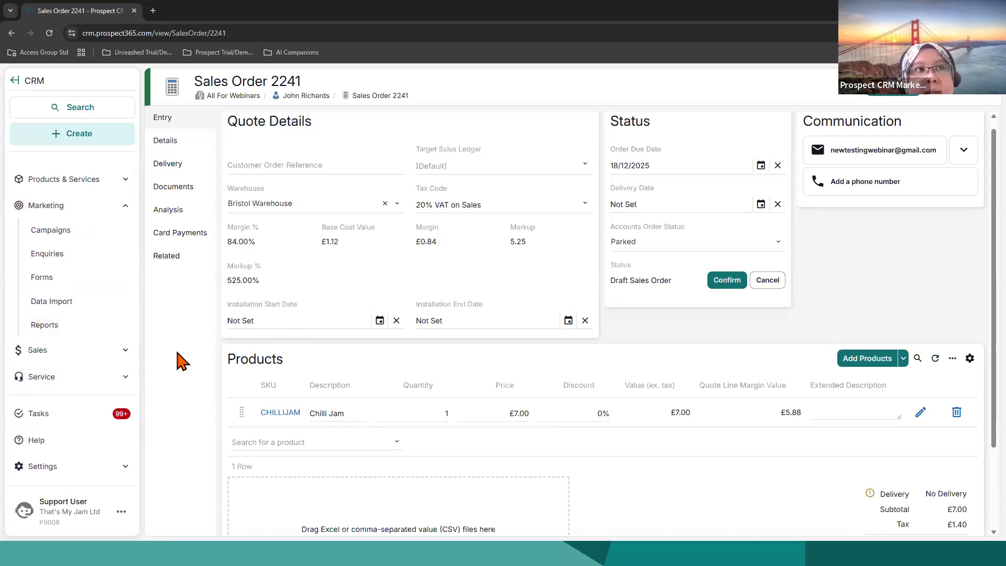
{"action": "left_click", "coordinate": [126, 468]}
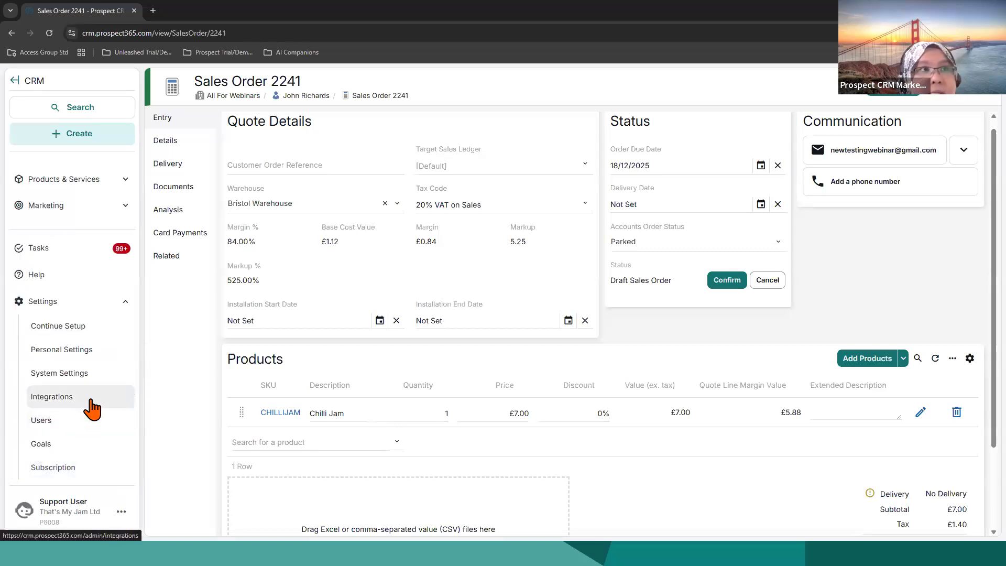
{"action": "left_click", "coordinate": [94, 398]}
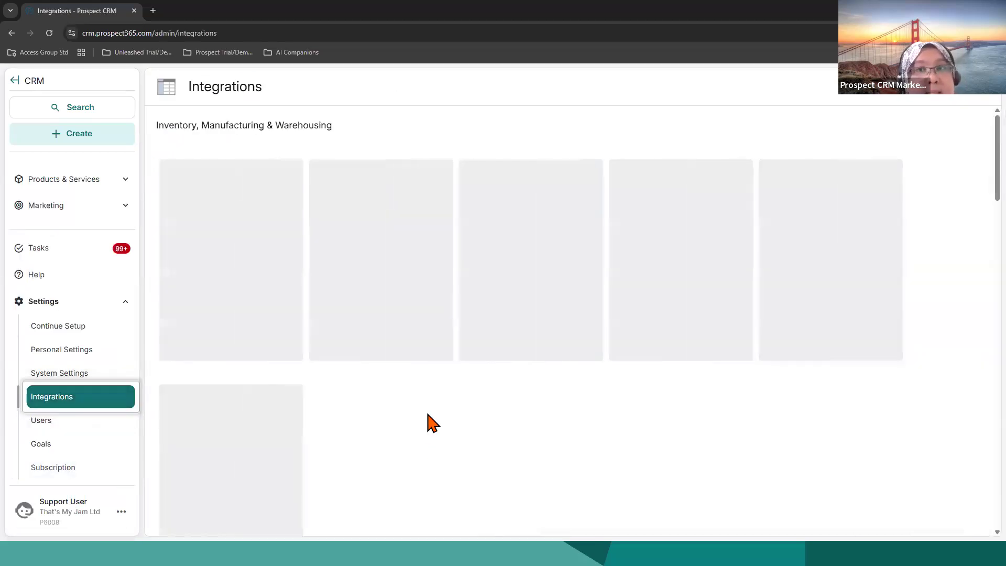
{"action": "scroll", "coordinate": [429, 424], "scroll_direction": "down", "scroll_amount": 7}
{"action": "scroll", "coordinate": [430, 423], "scroll_direction": "down", "scroll_amount": 12}
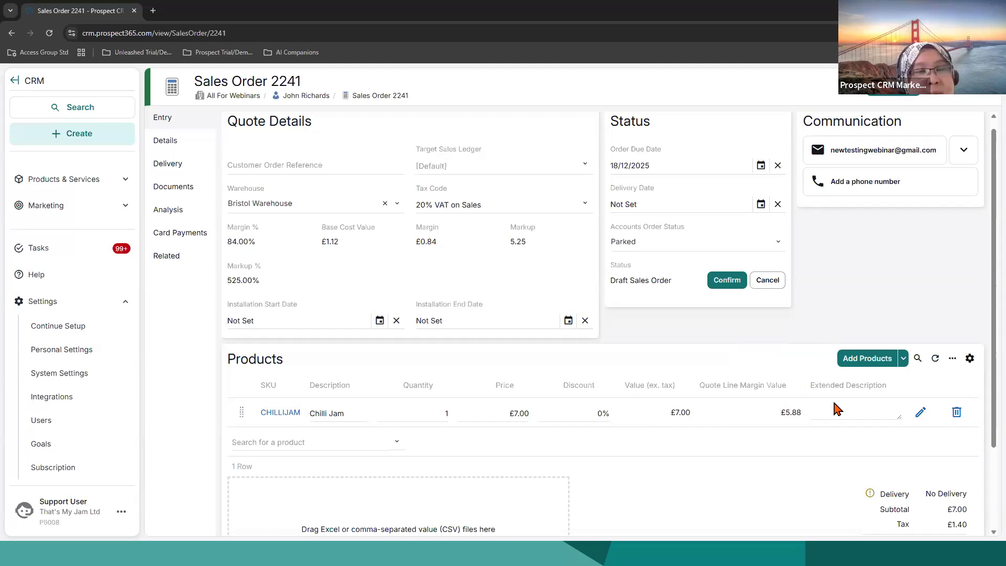
Step: Add the Base Value (ex. tax) field to the sales order's Products list and save the list layout
{"action": "left_click", "coordinate": [951, 359]}
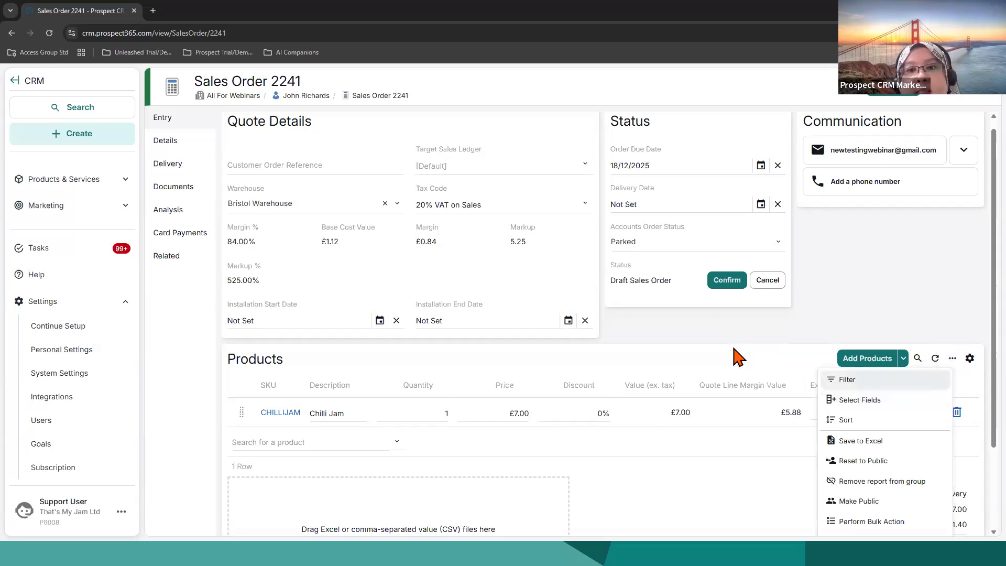
{"action": "left_click", "coordinate": [961, 385]}
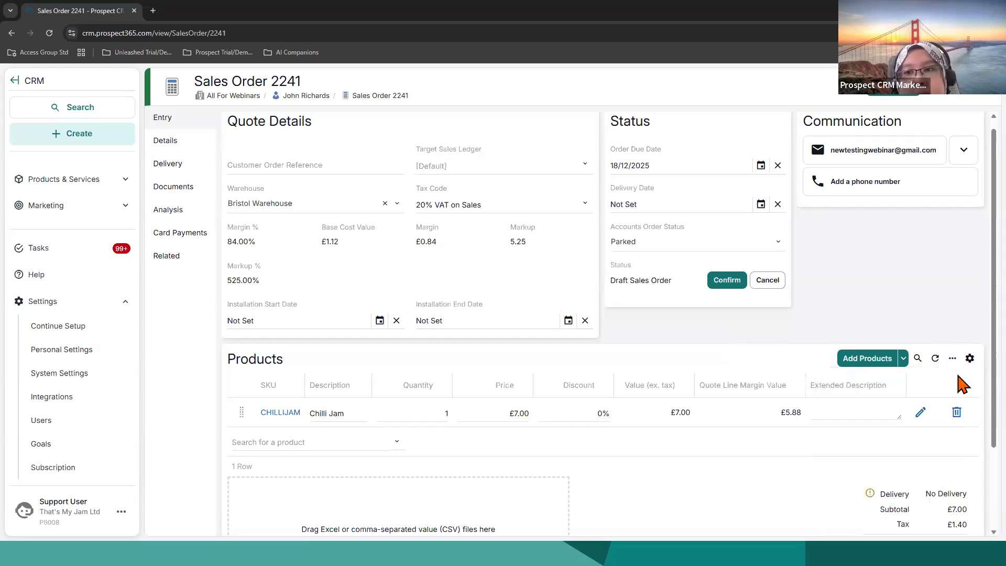
{"action": "left_click", "coordinate": [951, 358]}
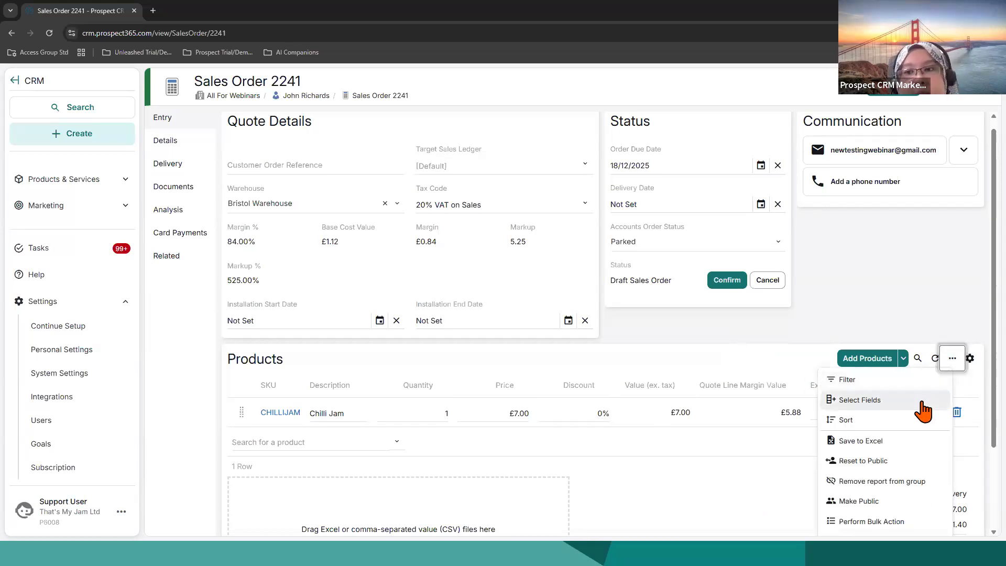
{"action": "left_click", "coordinate": [920, 403]}
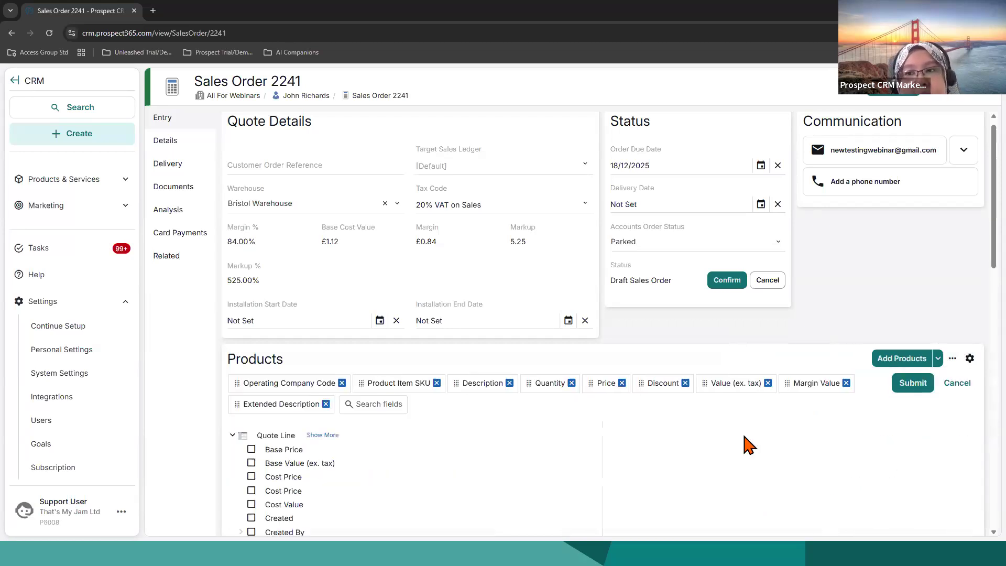
{"action": "scroll", "coordinate": [795, 453], "scroll_direction": "down", "scroll_amount": 4}
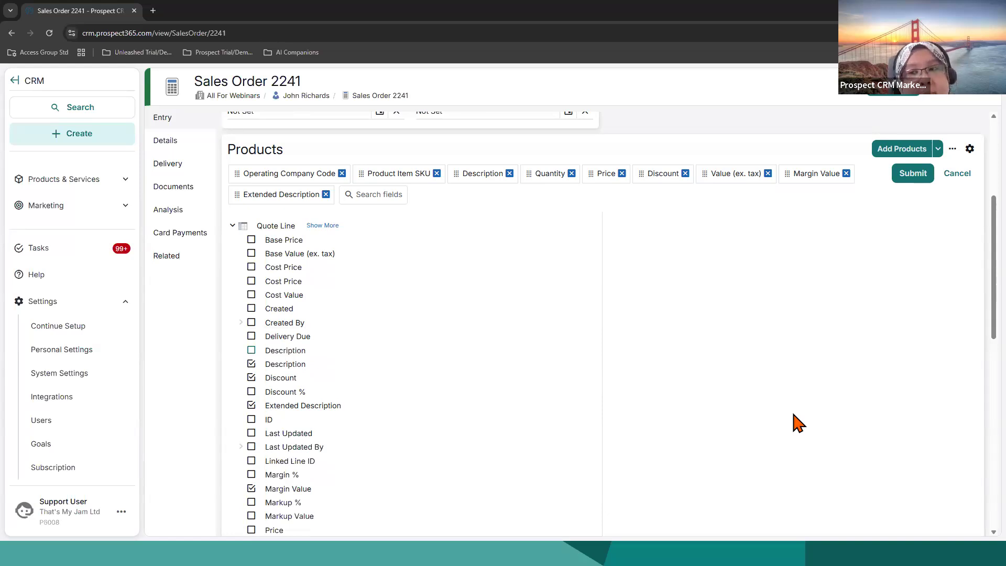
{"action": "left_click", "coordinate": [253, 256]}
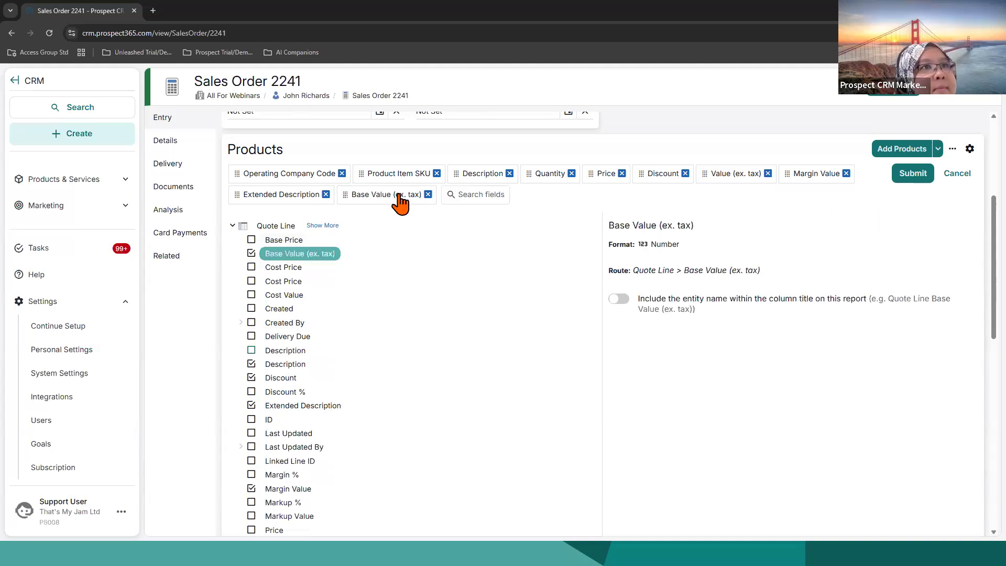
{"action": "left_click", "coordinate": [896, 180]}
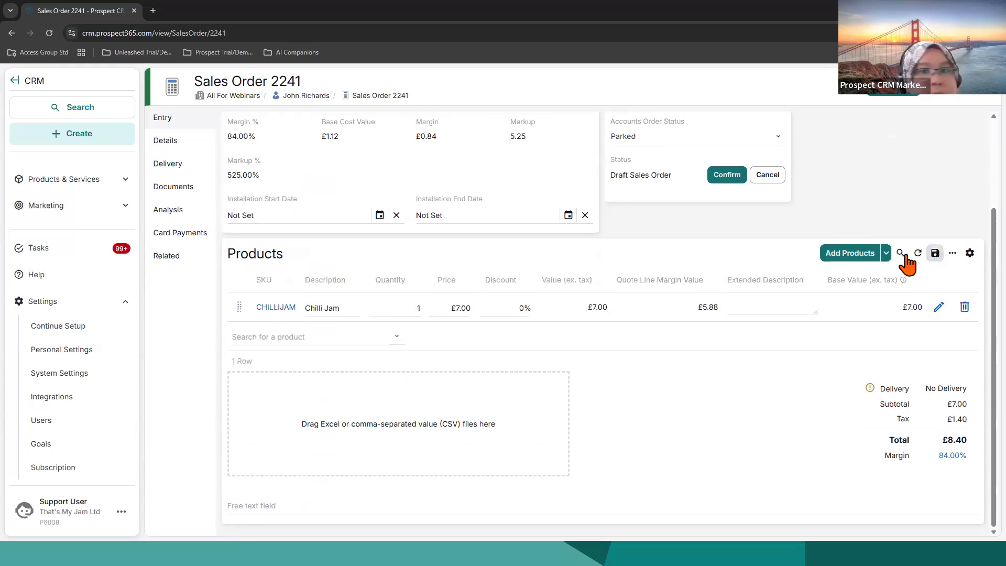
{"action": "left_click", "coordinate": [924, 262]}
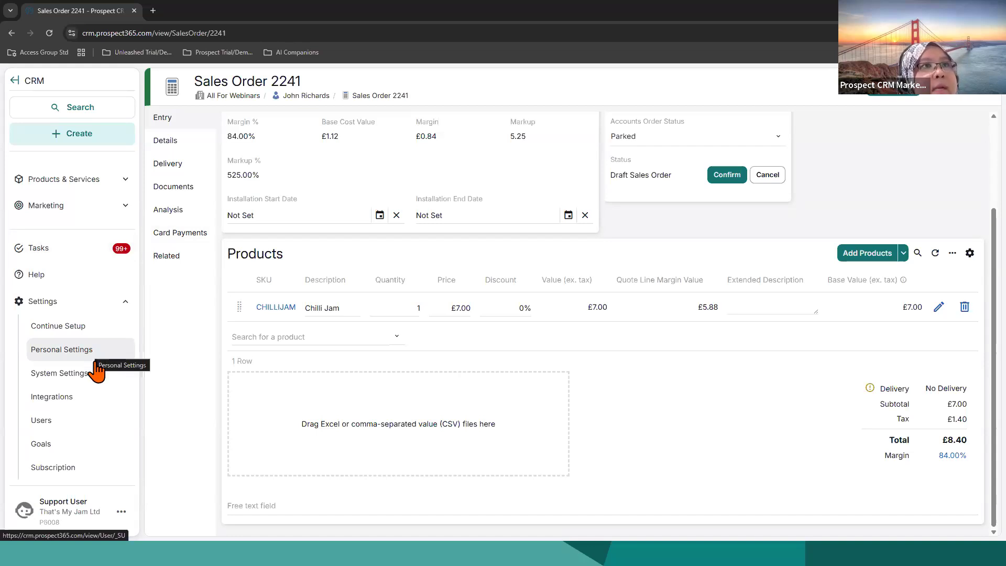
Step: Search the companies list for "Webinar" and open the company details of All For Webinars
{"action": "left_click", "coordinate": [113, 308]}
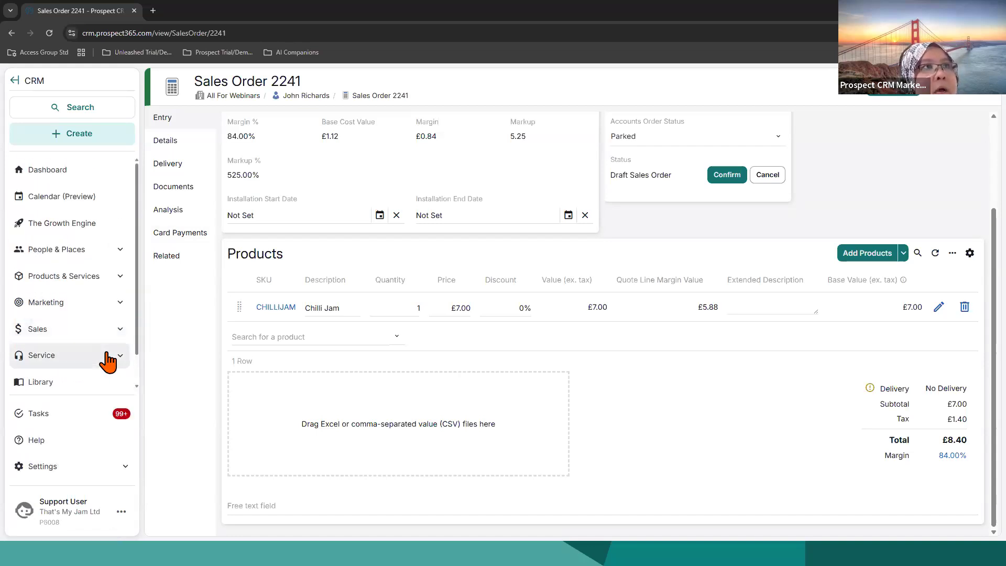
{"action": "left_click", "coordinate": [84, 254]}
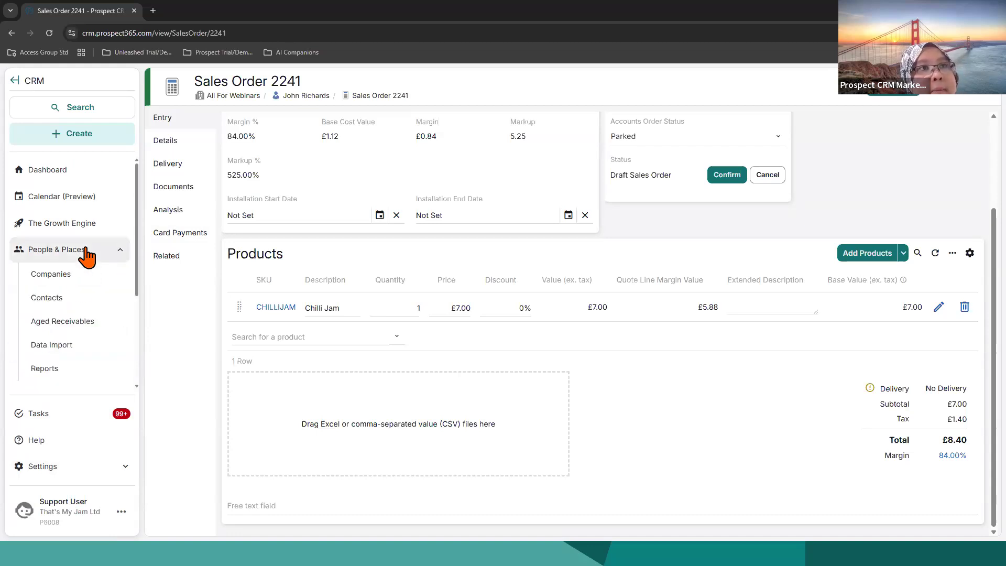
{"action": "left_click", "coordinate": [79, 288]}
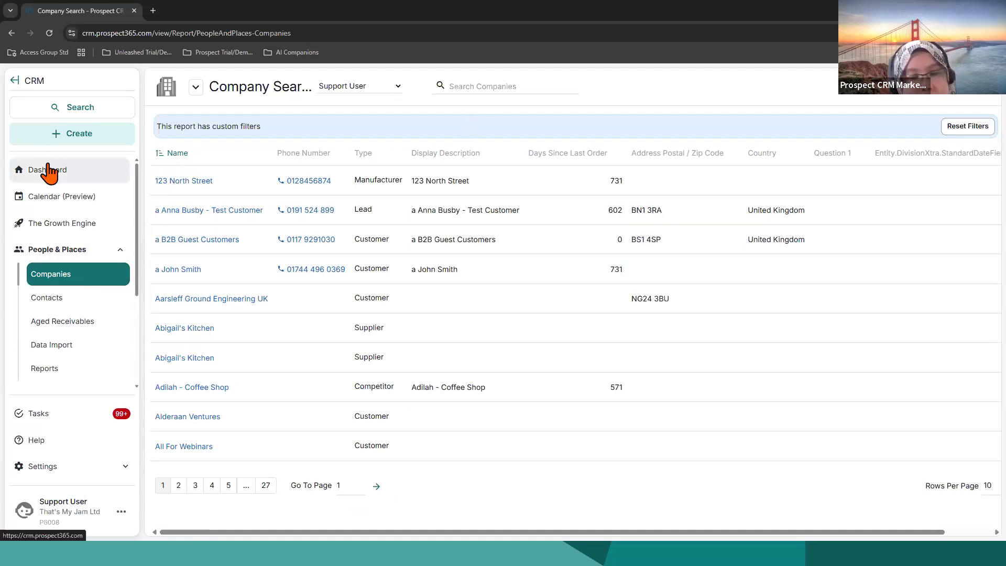
{"action": "left_click", "coordinate": [455, 85]}
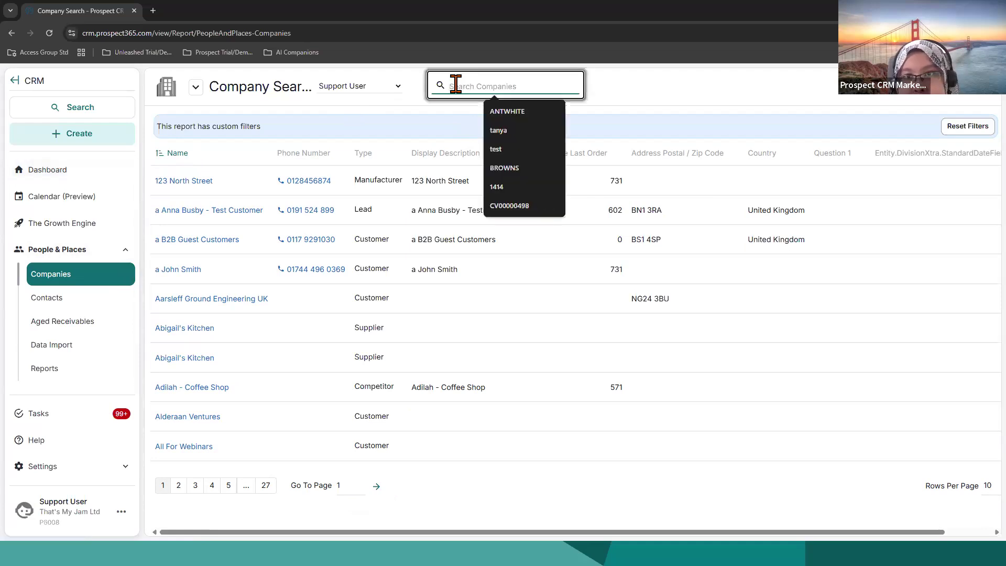
{"action": "type", "text": "Webinar"}
{"action": "key", "text": "Return"}
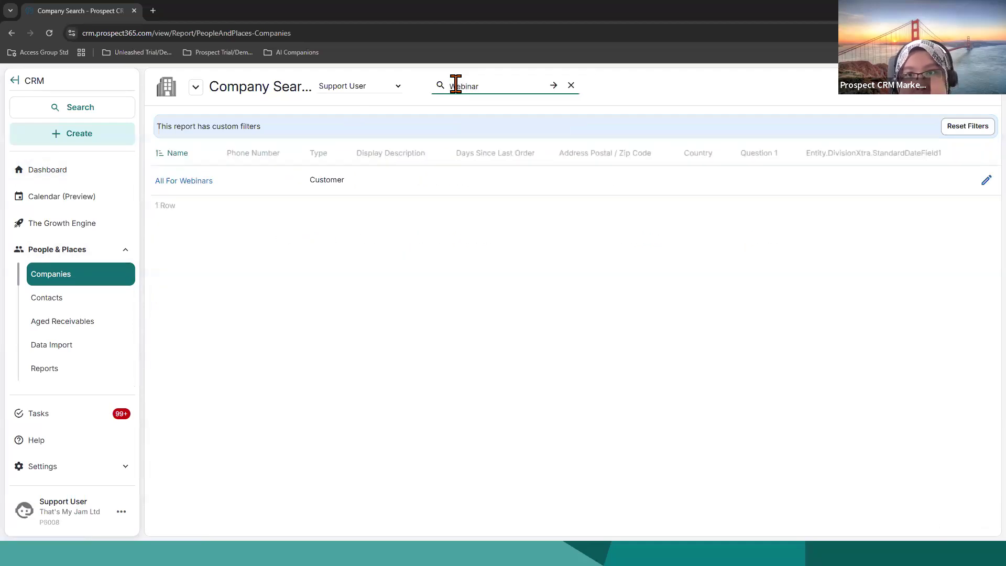
{"action": "left_click", "coordinate": [184, 181]}
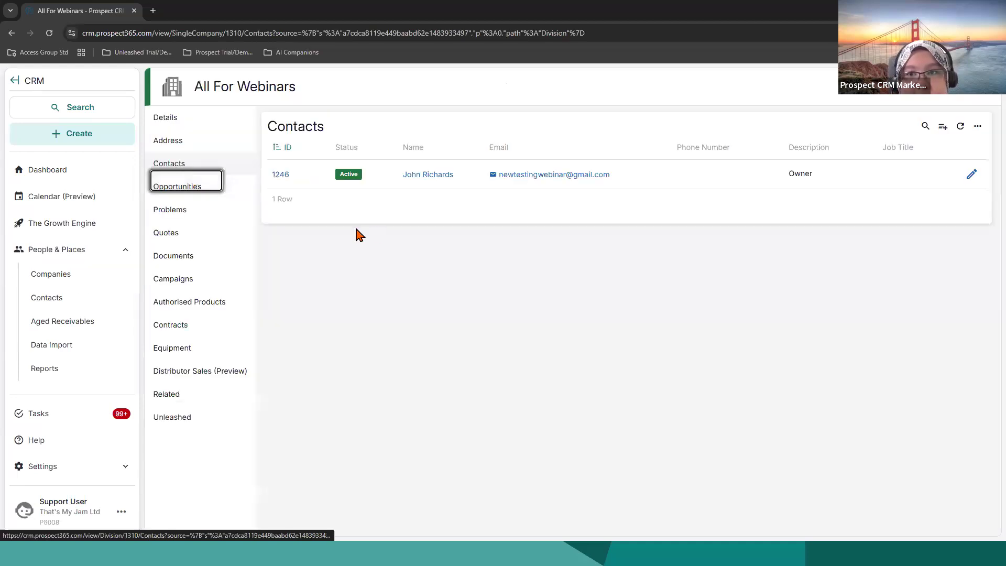
{"action": "left_click", "coordinate": [173, 119]}
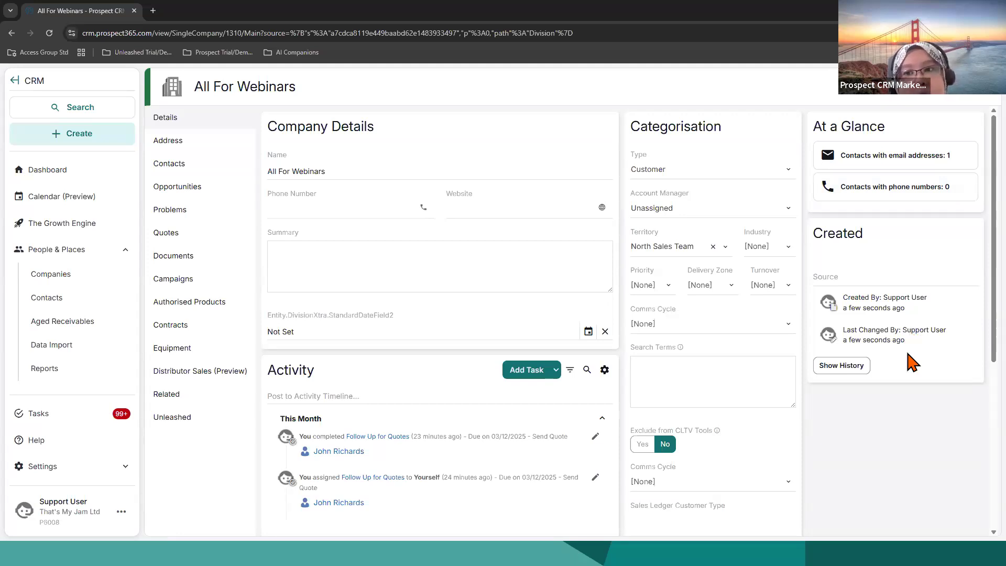
Step: Open the company type configuration from All For Webinars' Type field and examine the details of the in-use Lapsed type
{"action": "left_click", "coordinate": [739, 178]}
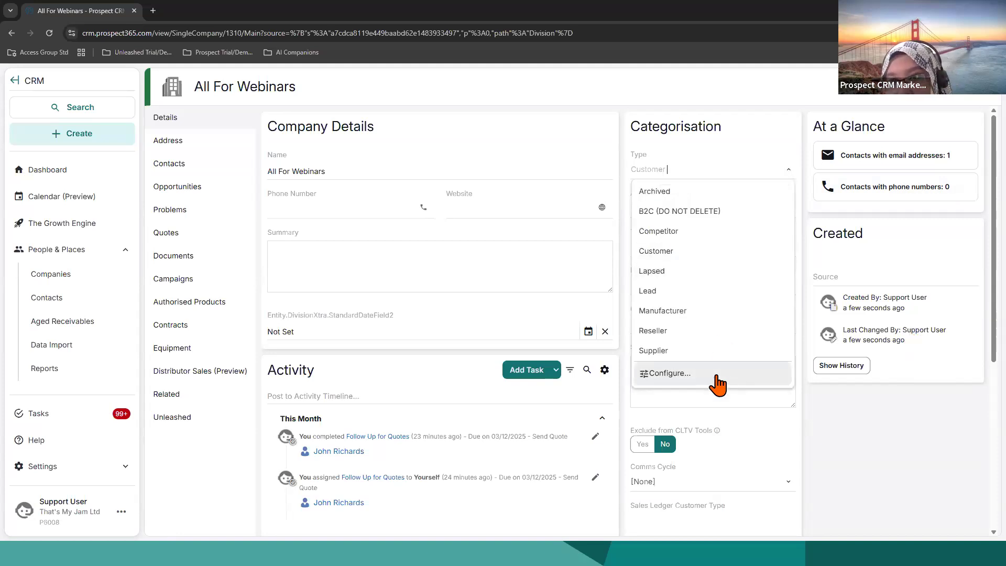
{"action": "left_click", "coordinate": [716, 377]}
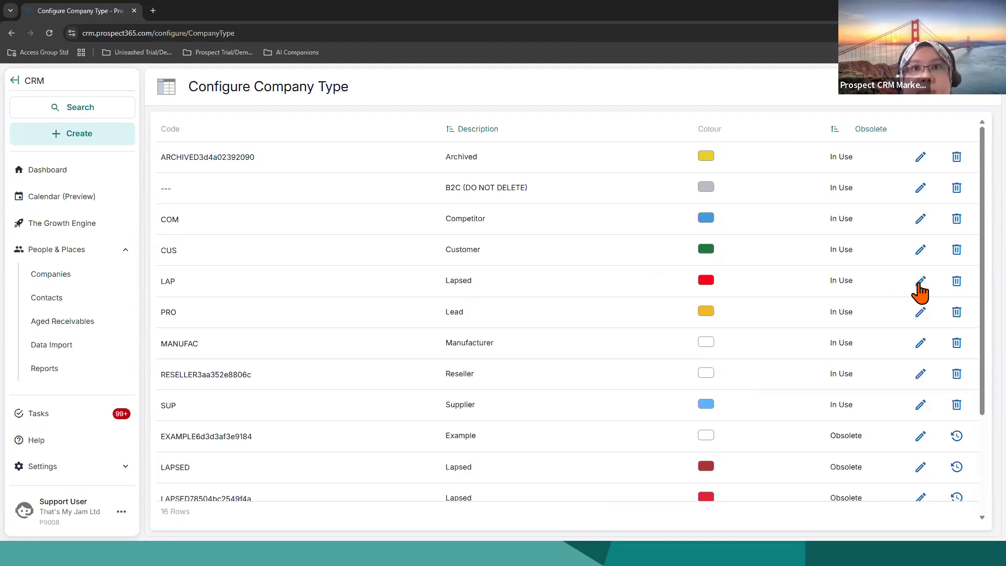
{"action": "left_click", "coordinate": [920, 286]}
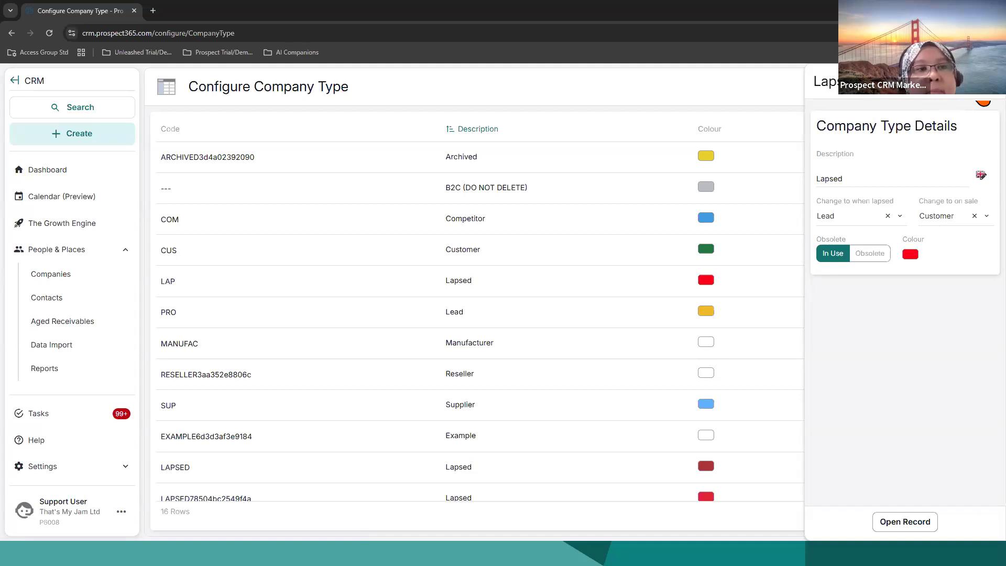
{"action": "left_click", "coordinate": [983, 97]}
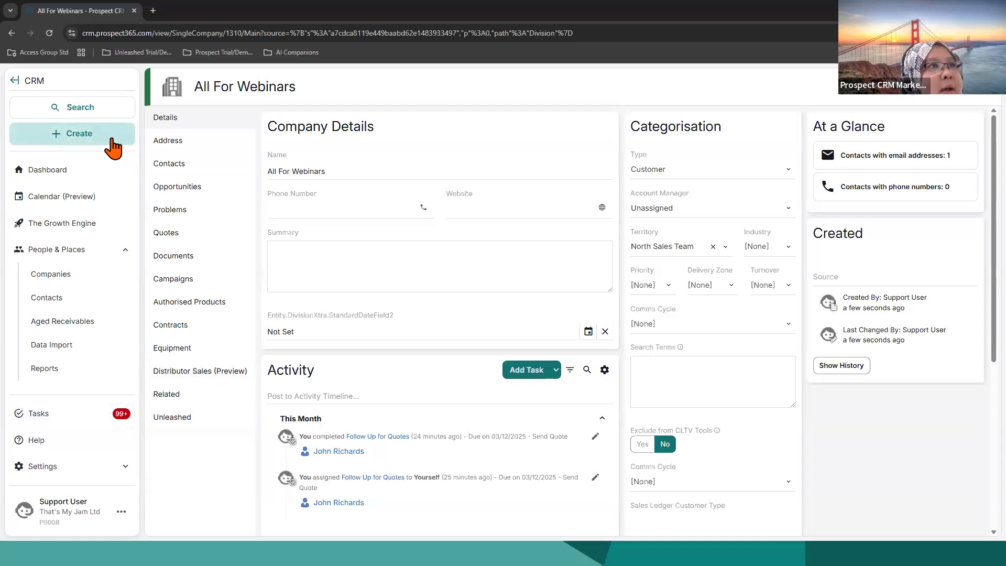
Step: Search the whole CRM for "browns"
{"action": "left_click", "coordinate": [93, 107]}
{"action": "type", "text": "browns"}
{"action": "key", "text": "Return"}
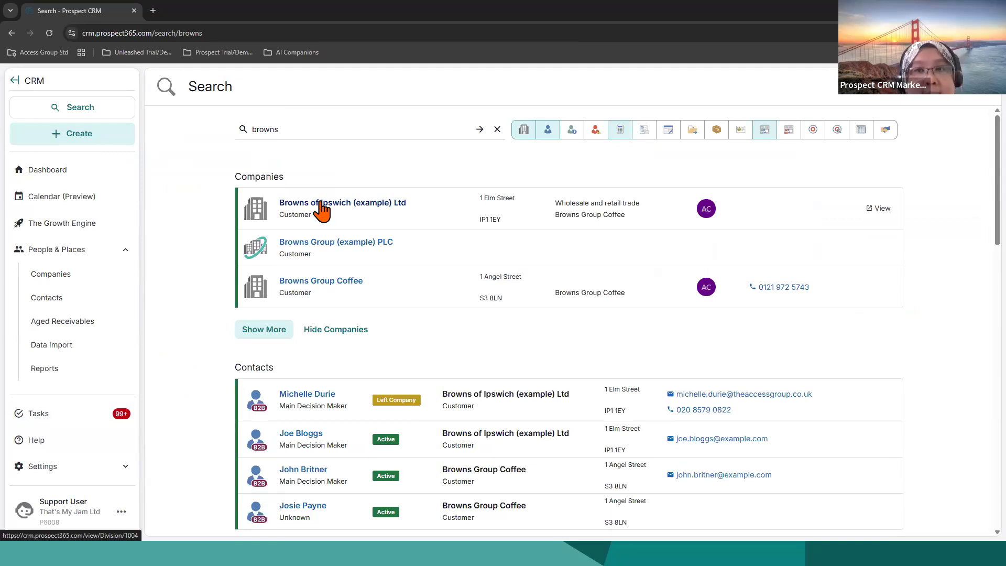
{"action": "left_click", "coordinate": [113, 253]}
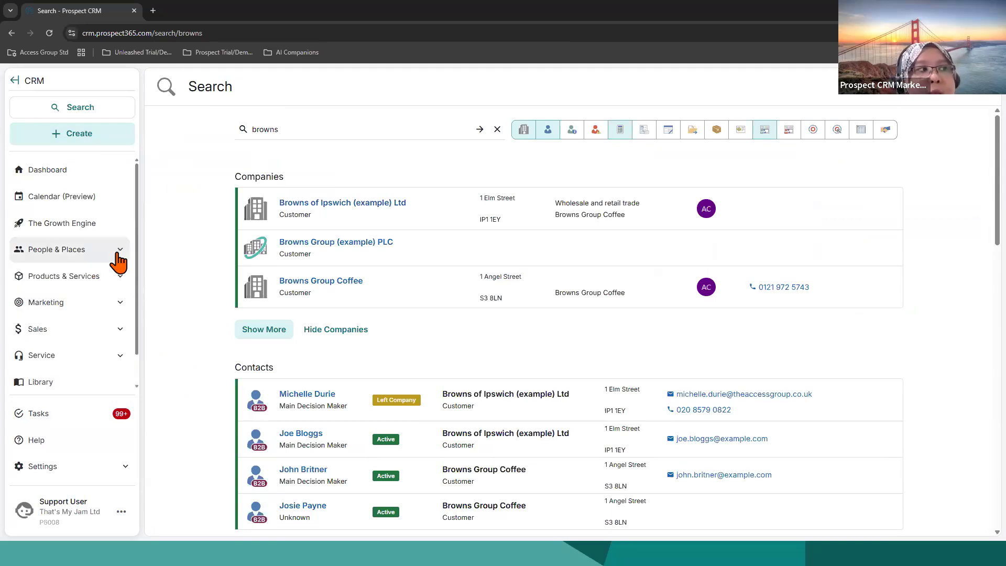
{"action": "scroll", "coordinate": [116, 354], "scroll_direction": "down", "scroll_amount": 1}
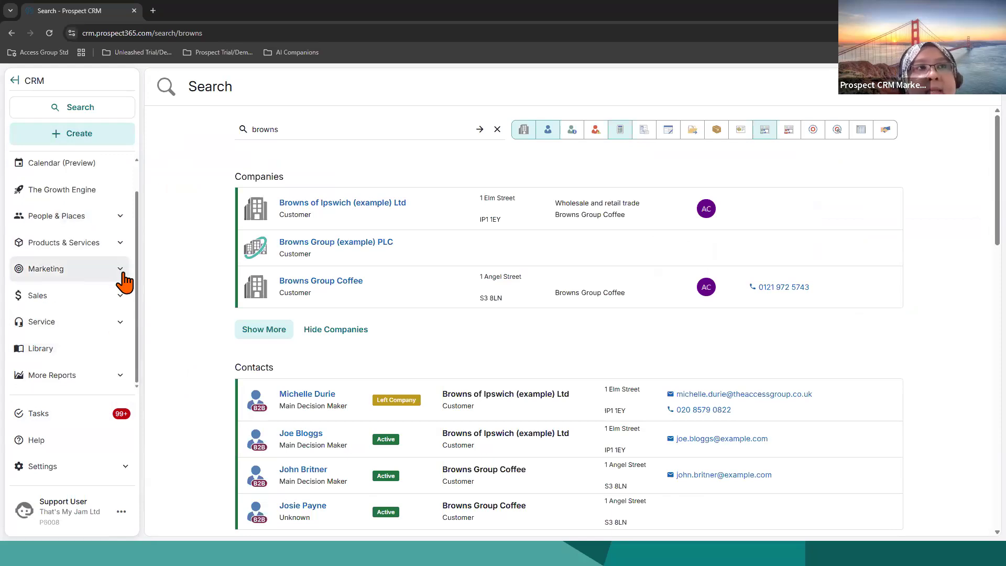
{"action": "scroll", "coordinate": [94, 225], "scroll_direction": "up", "scroll_amount": 1}
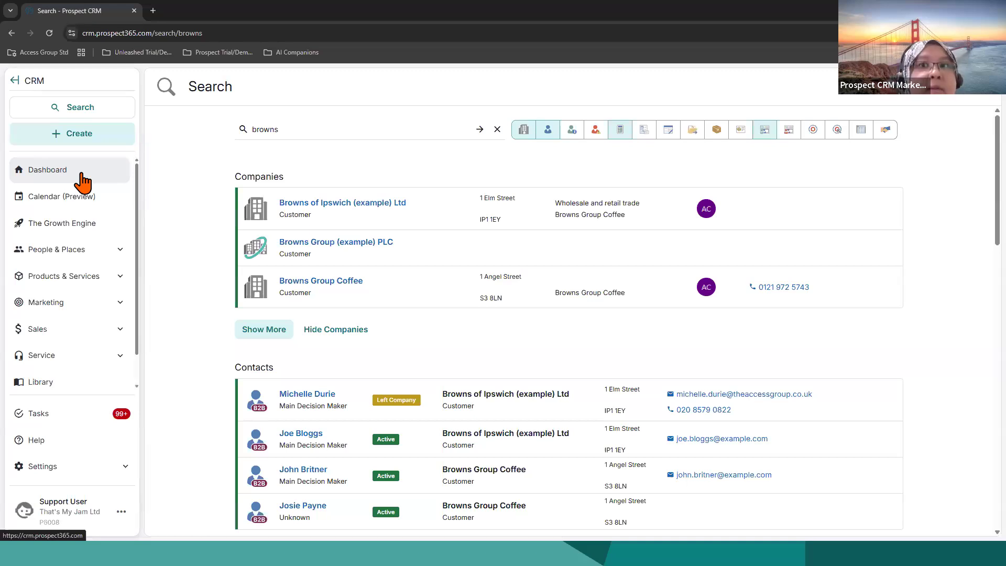
{"action": "left_click", "coordinate": [117, 278]}
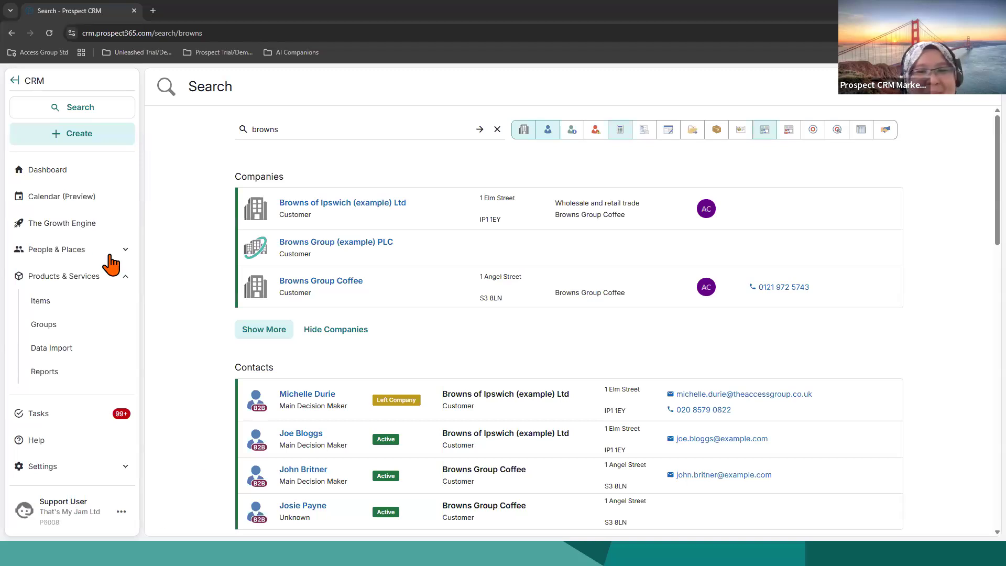
Step: Return to the dashboard and discard the unconfirmed Sales Order 2241
{"action": "left_click", "coordinate": [77, 174]}
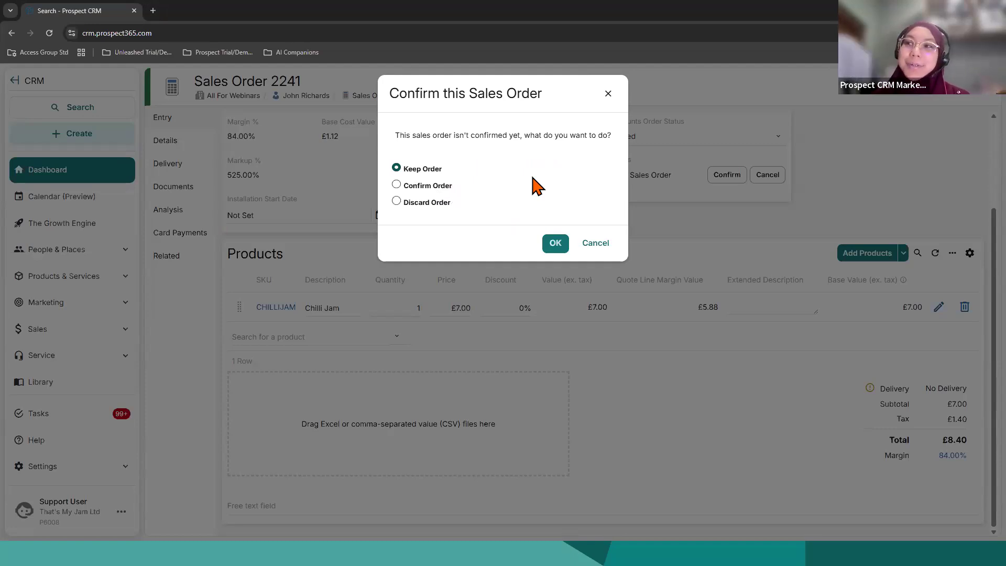
{"action": "left_click", "coordinate": [432, 203]}
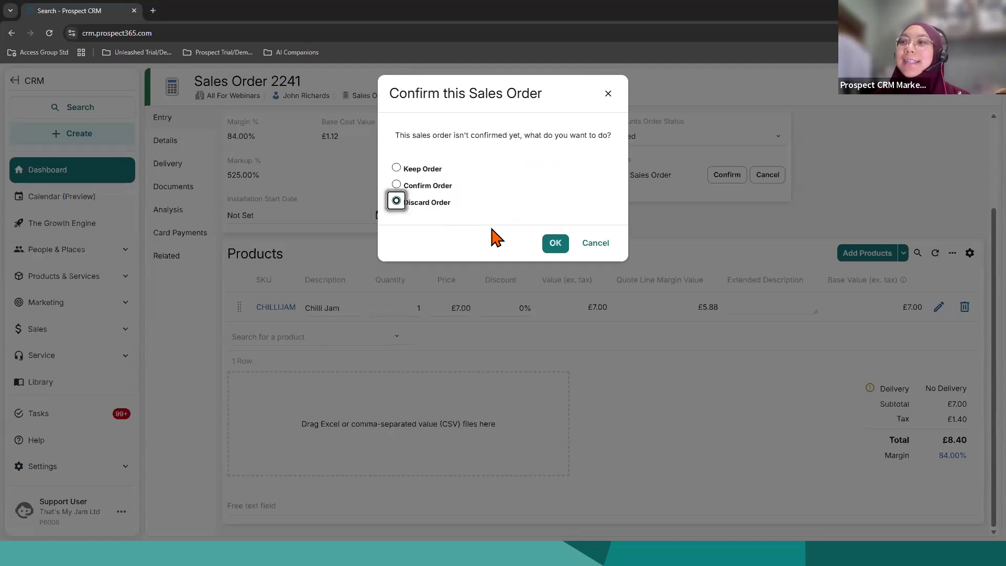
{"action": "left_click", "coordinate": [554, 244]}
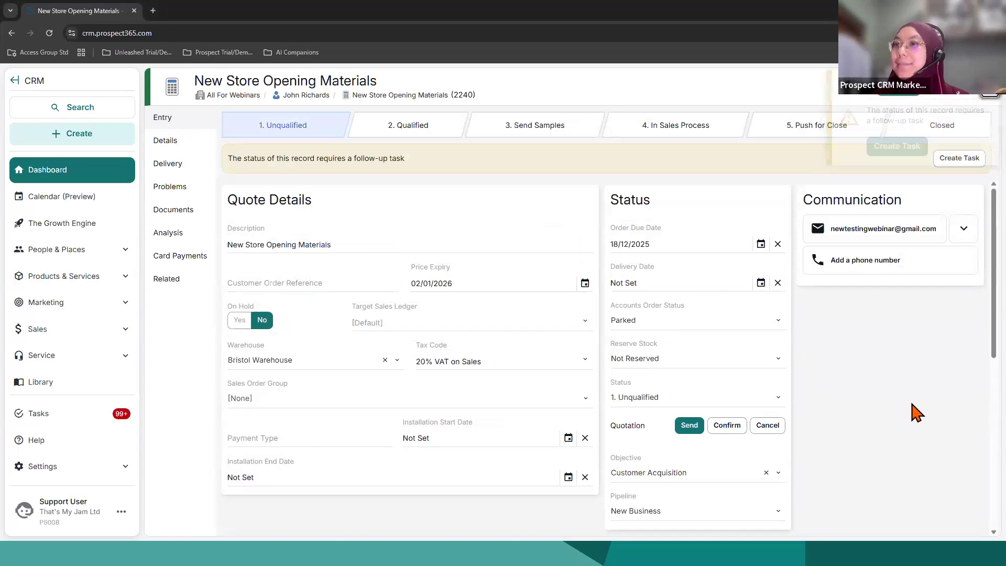
Step: Open the documents of All For Webinars, look at the new document options including adding files, and leave without adding anything
{"action": "left_click", "coordinate": [243, 97]}
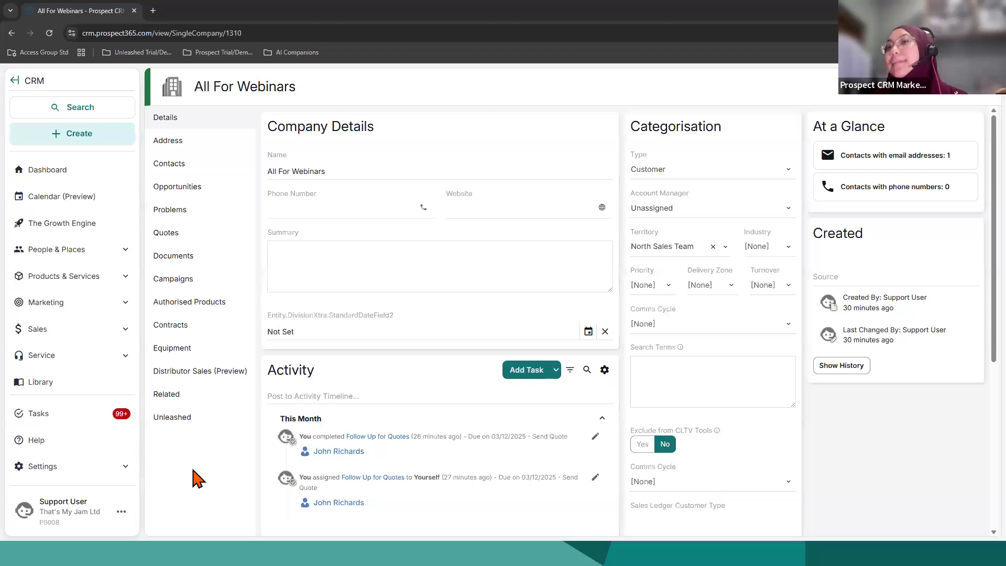
{"action": "left_click", "coordinate": [209, 272]}
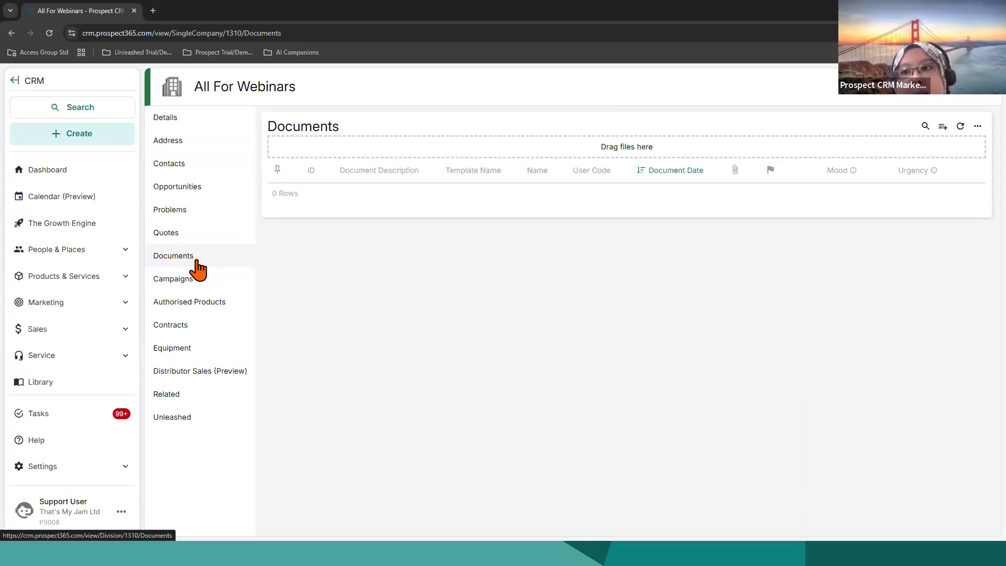
{"action": "left_click", "coordinate": [943, 126]}
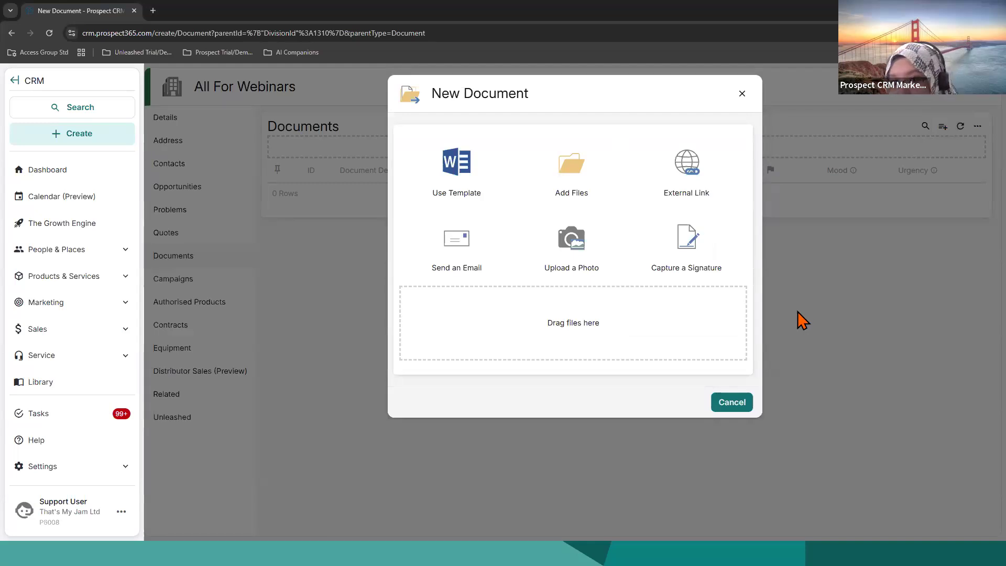
{"action": "left_click", "coordinate": [573, 181]}
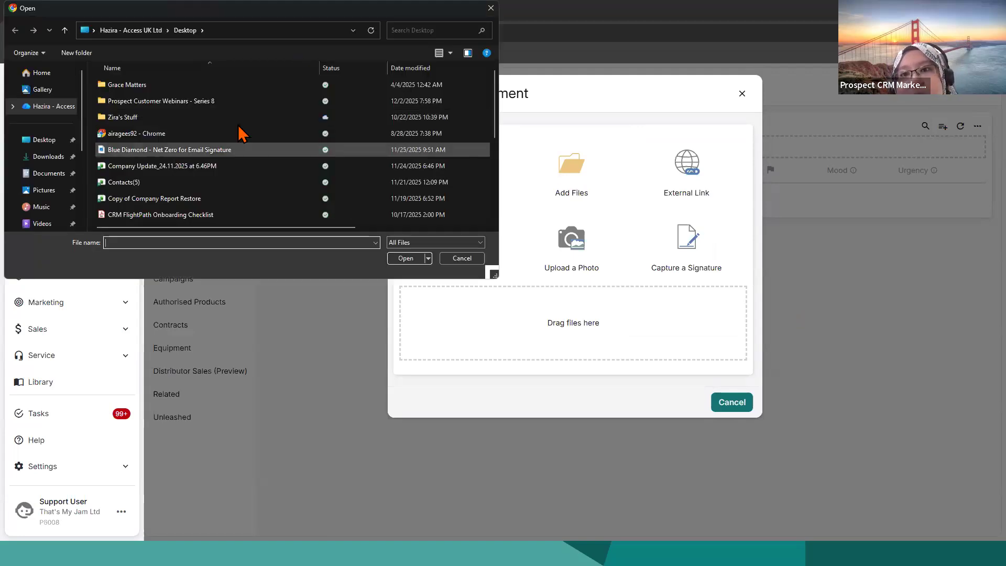
{"action": "left_click", "coordinate": [490, 8]}
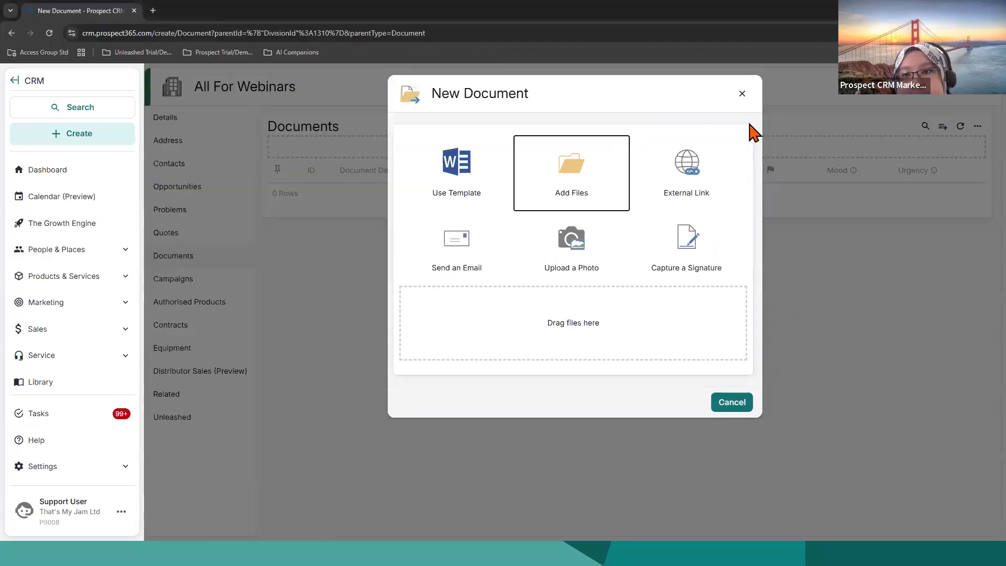
{"action": "left_click", "coordinate": [742, 94]}
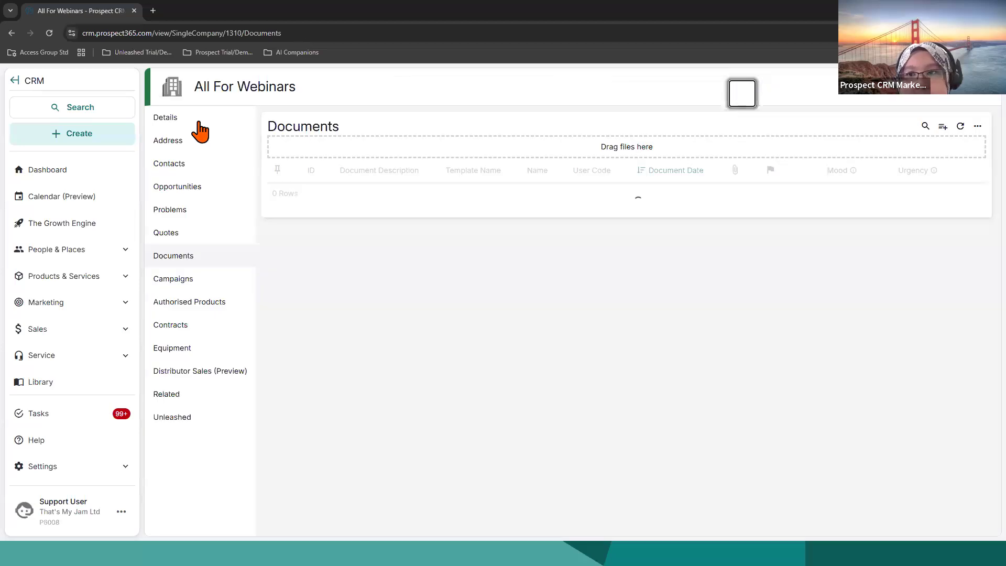
Step: Go back to All For Webinars' company details and look at the activity timeline's note editor
{"action": "left_click", "coordinate": [199, 121]}
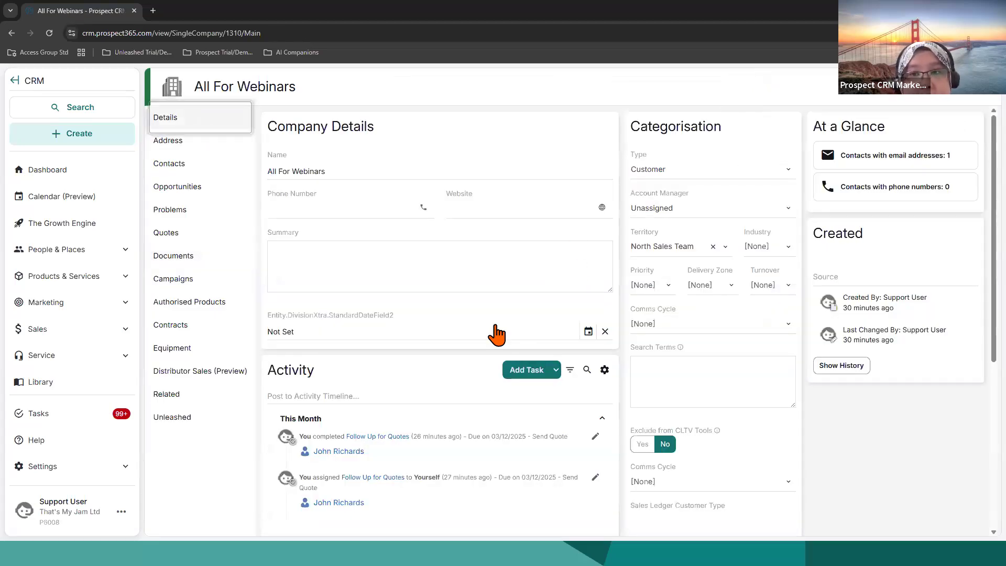
{"action": "left_click", "coordinate": [402, 396]}
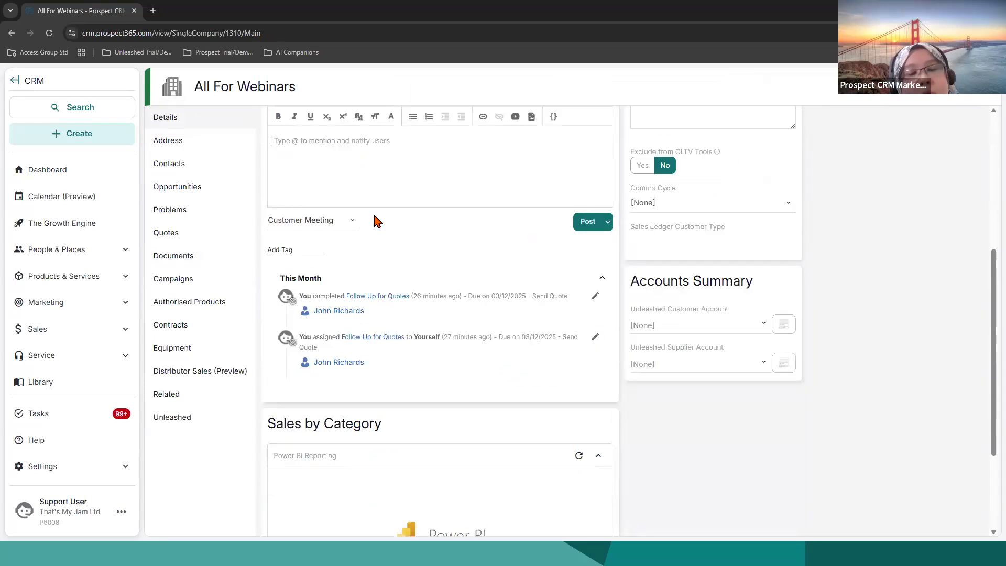
{"action": "scroll", "coordinate": [375, 219], "scroll_direction": "up", "scroll_amount": 1}
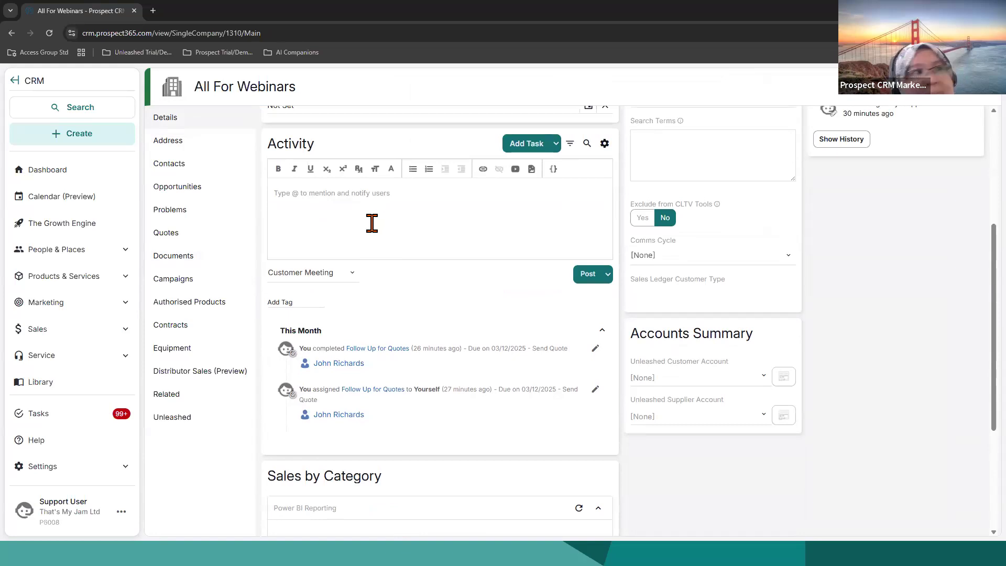
{"action": "left_click", "coordinate": [370, 223]}
{"action": "scroll", "coordinate": [385, 324], "scroll_direction": "up", "scroll_amount": 4}
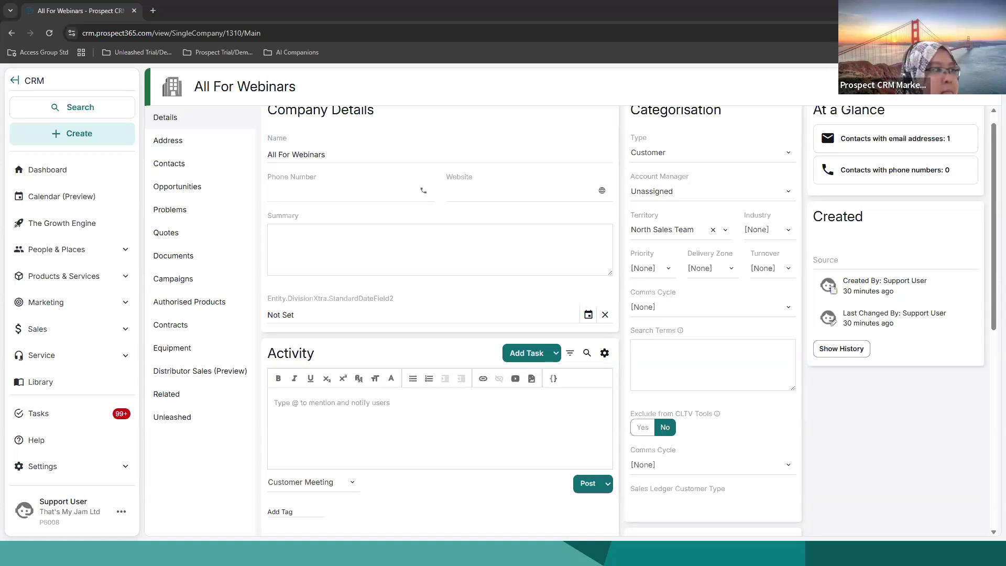
Step: Reopen the New Store Opening Materials quote and dismiss its follow-up task notification
{"action": "left_click", "coordinate": [83, 170]}
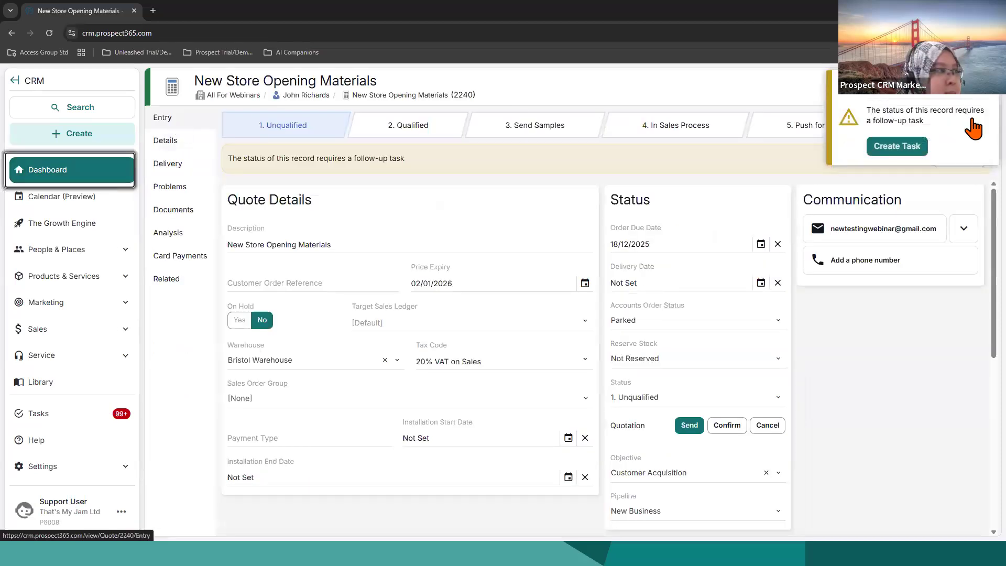
{"action": "left_click", "coordinate": [987, 93]}
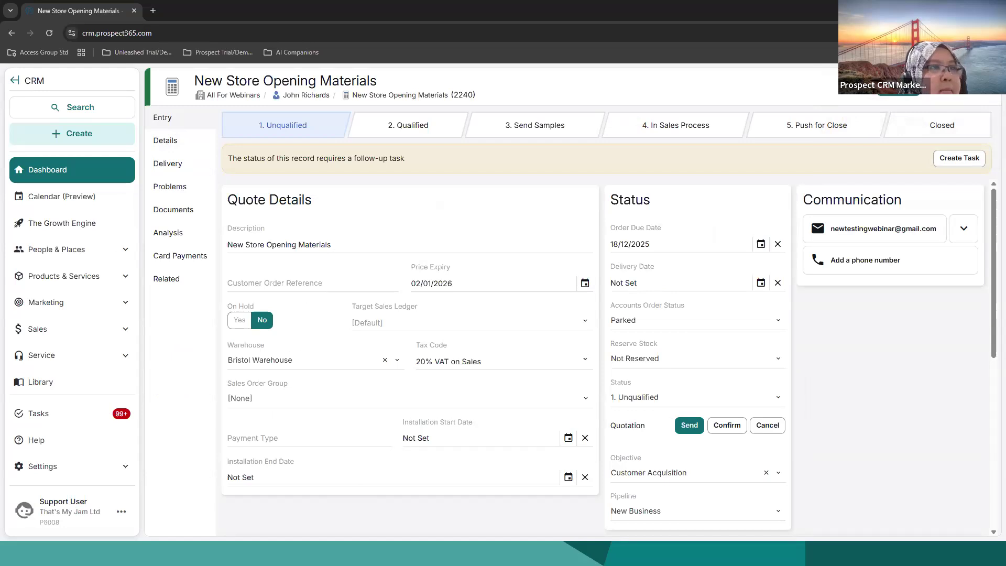
{"action": "key", "text": "alt+Tab"}
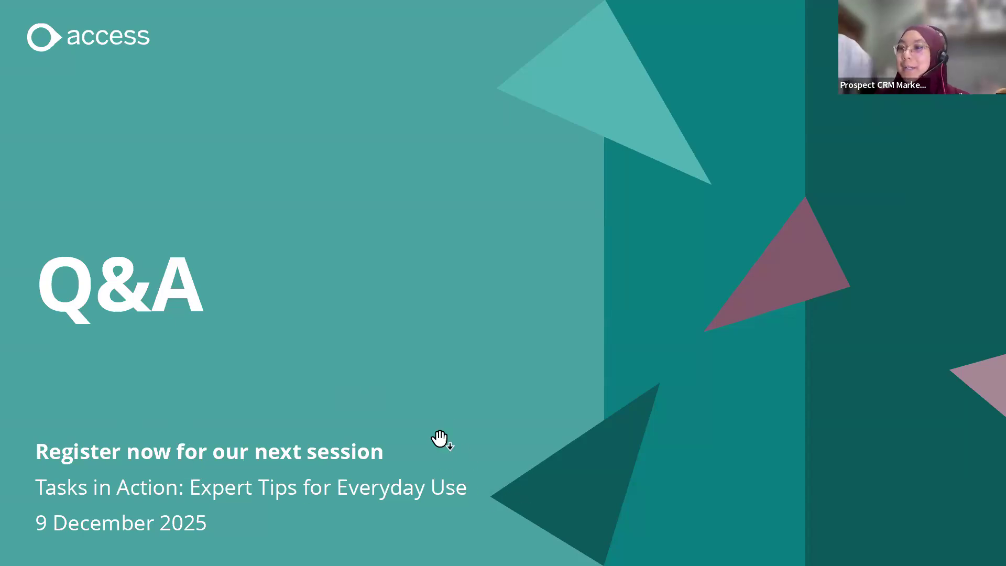
{"action": "left_click", "coordinate": [255, 527]}
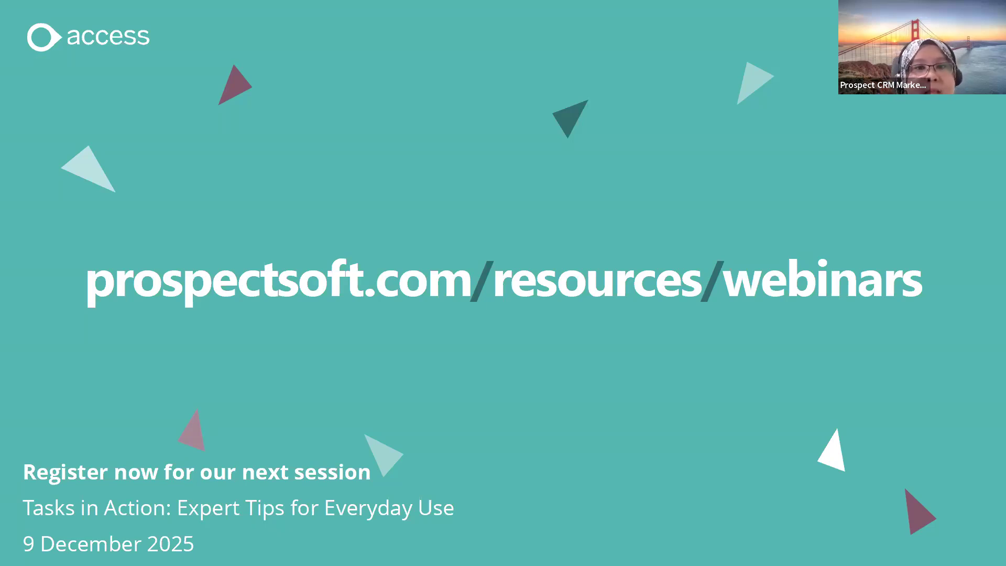
{"action": "key", "text": "alt+Tab"}
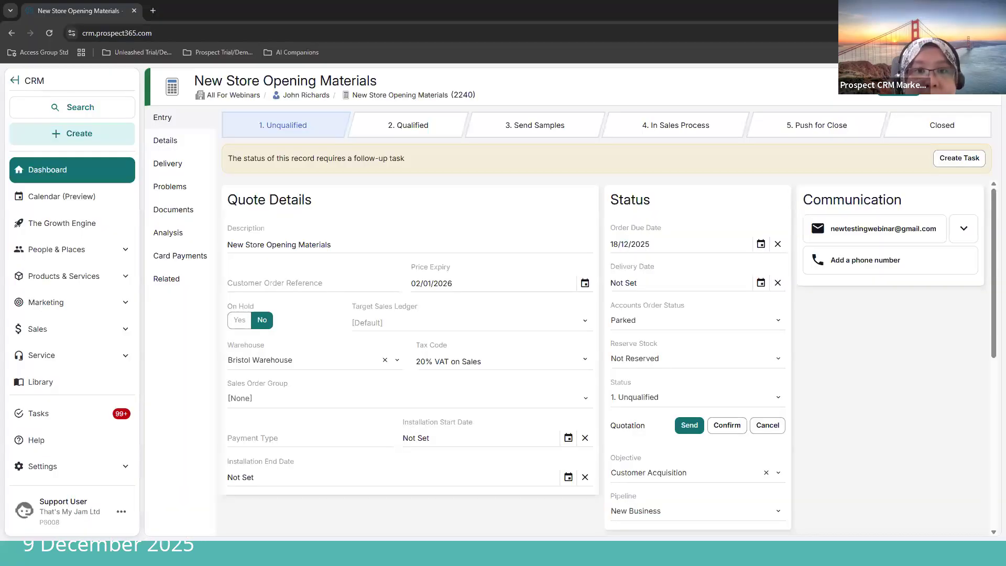
{"action": "left_click", "coordinate": [55, 464]}
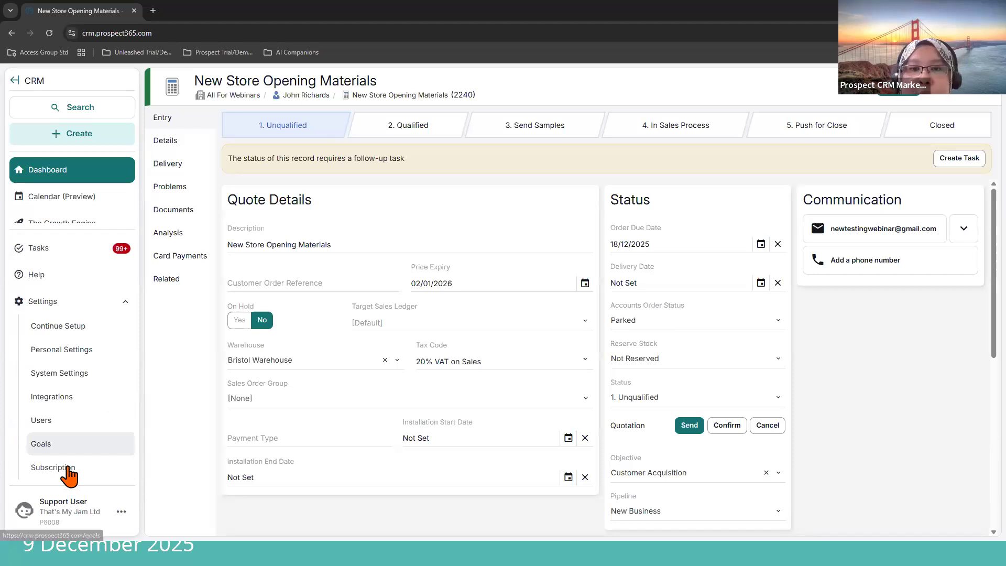
{"action": "left_click", "coordinate": [110, 281]}
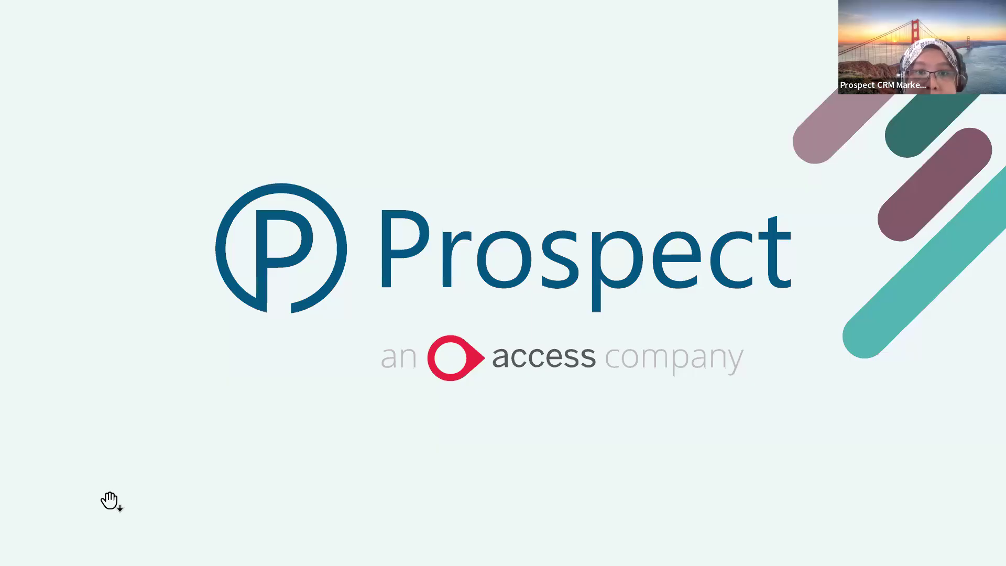
{"action": "left_click", "coordinate": [110, 503]}
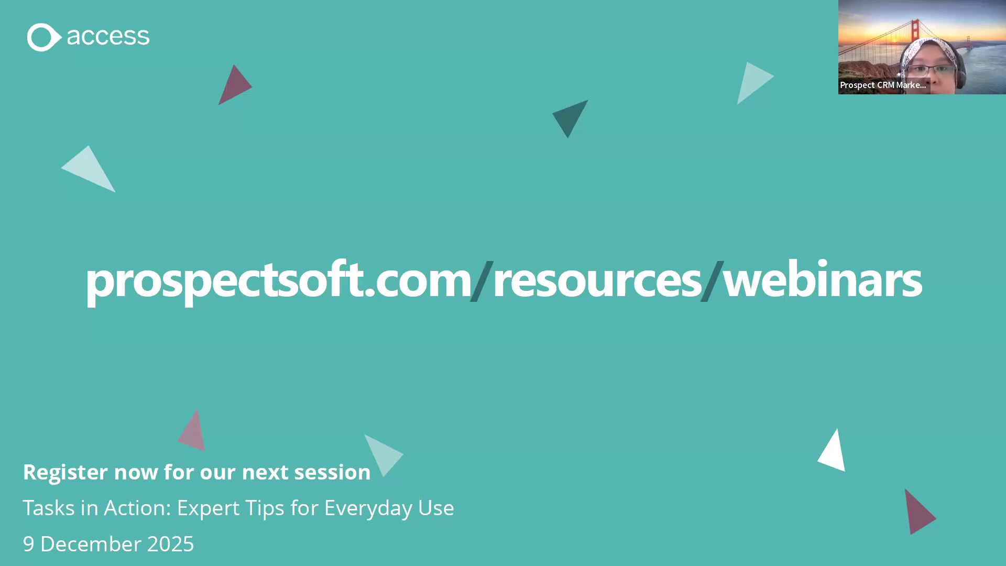
Step: Open the prospectsoft.com resources page in the browser, find the Webinars resource and view its list of sessions
{"action": "key", "text": "alt+Tab"}
{"action": "left_click", "coordinate": [346, 509]}
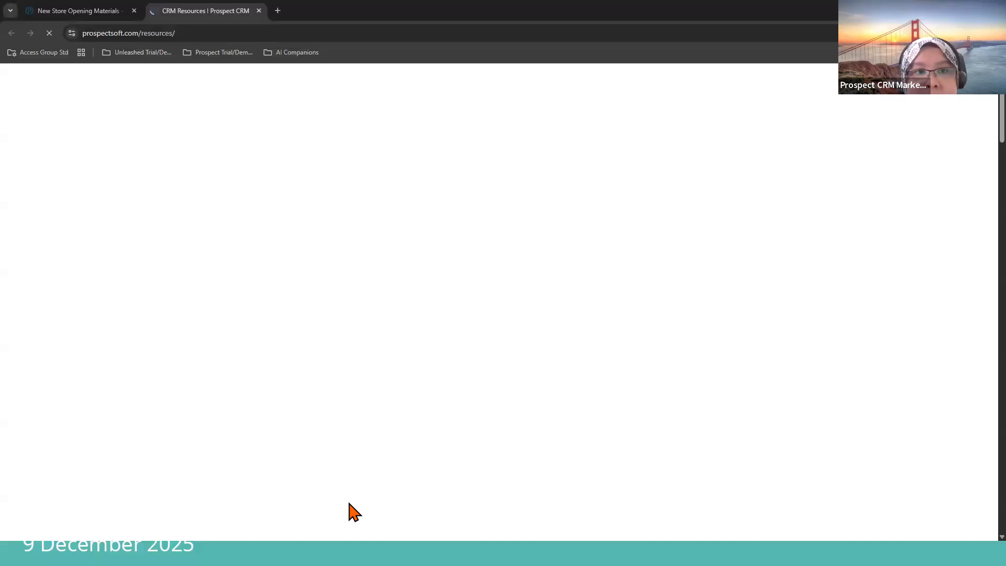
{"action": "scroll", "coordinate": [602, 456], "scroll_direction": "down", "scroll_amount": 12}
{"action": "scroll", "coordinate": [610, 467], "scroll_direction": "down", "scroll_amount": 12}
{"action": "scroll", "coordinate": [608, 471], "scroll_direction": "down", "scroll_amount": 6}
{"action": "scroll", "coordinate": [610, 474], "scroll_direction": "down", "scroll_amount": 15}
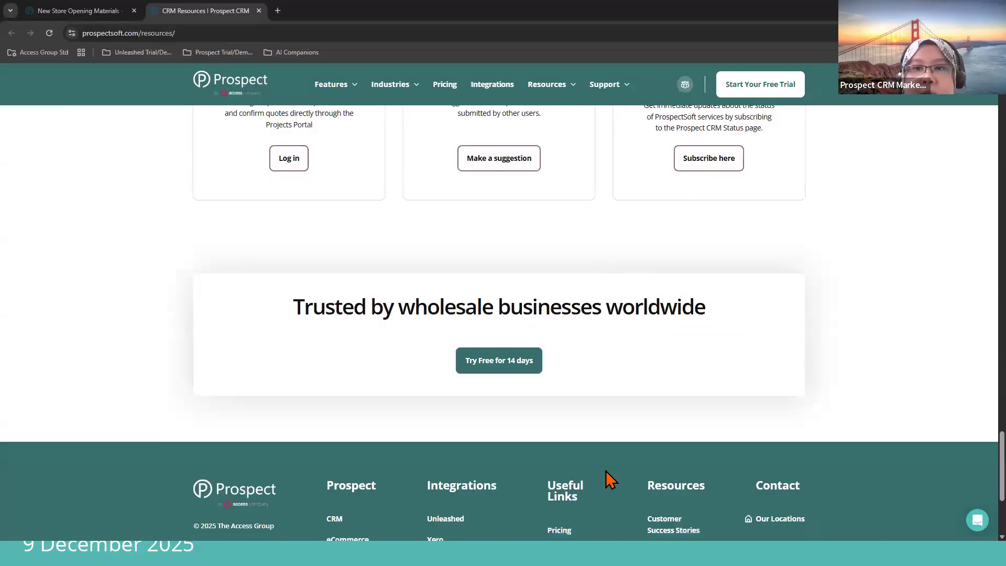
{"action": "scroll", "coordinate": [610, 480], "scroll_direction": "up", "scroll_amount": 12}
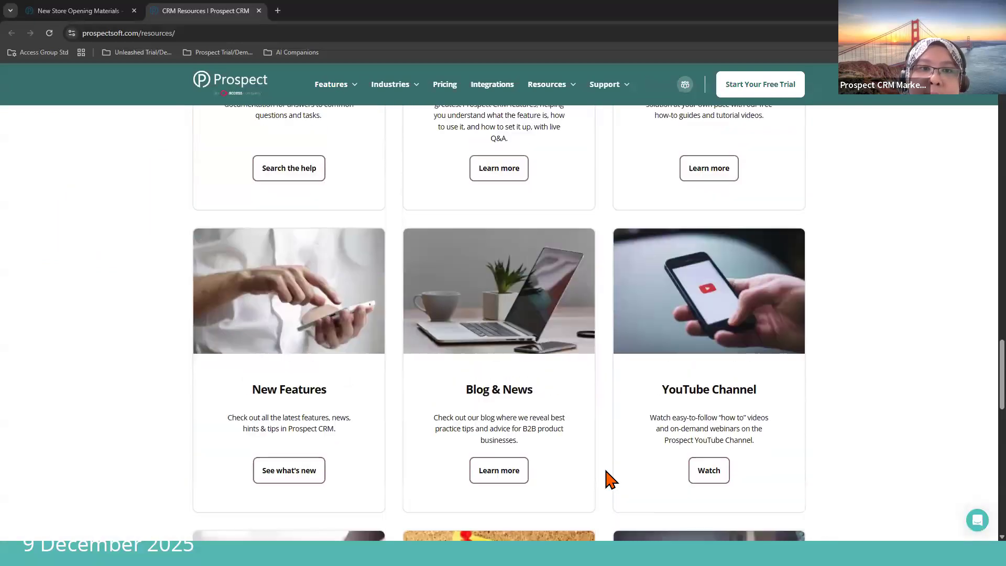
{"action": "scroll", "coordinate": [610, 479], "scroll_direction": "up", "scroll_amount": 3}
{"action": "scroll", "coordinate": [610, 479], "scroll_direction": "up", "scroll_amount": 2}
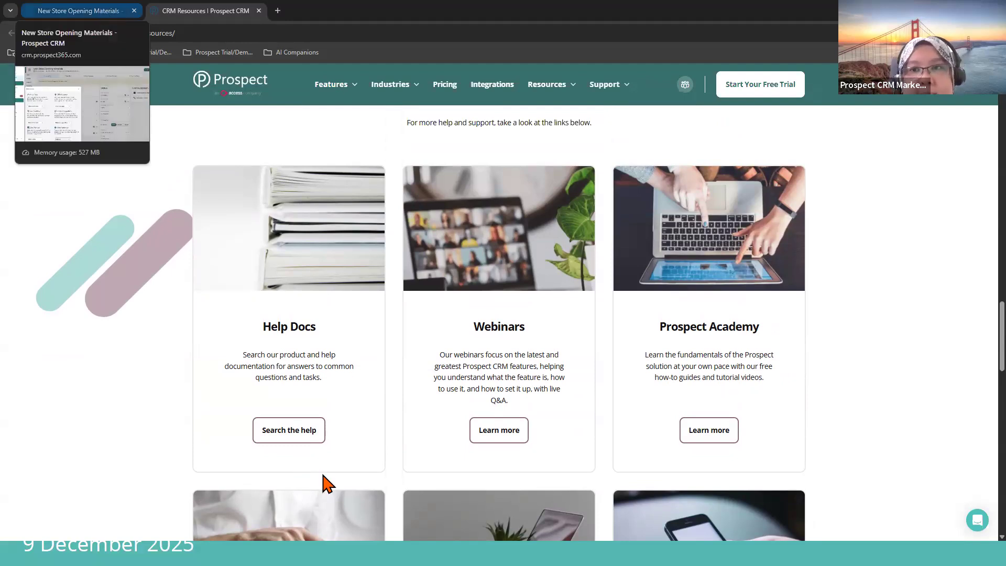
{"action": "left_click", "coordinate": [494, 434]}
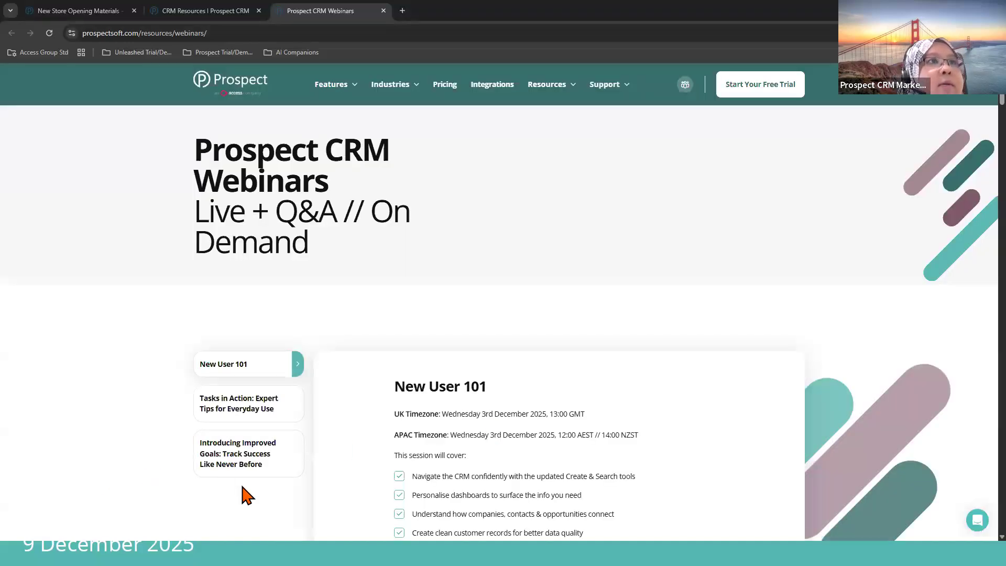
{"action": "scroll", "coordinate": [247, 497], "scroll_direction": "down", "scroll_amount": 3}
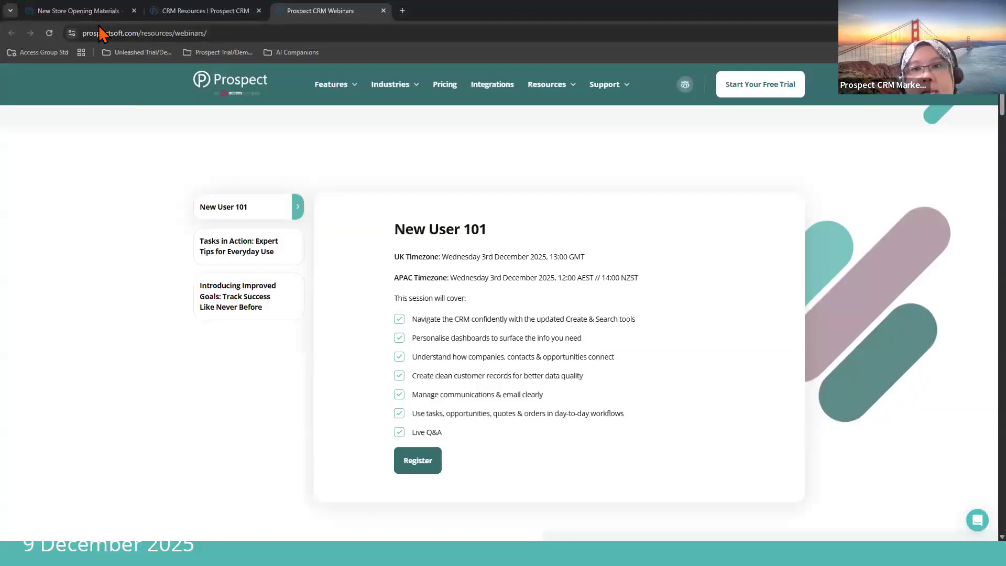
Step: Return to the CRM, open the user management settings, look at the form for inviting a new user, and leave without inviting anyone
{"action": "left_click", "coordinate": [102, 11]}
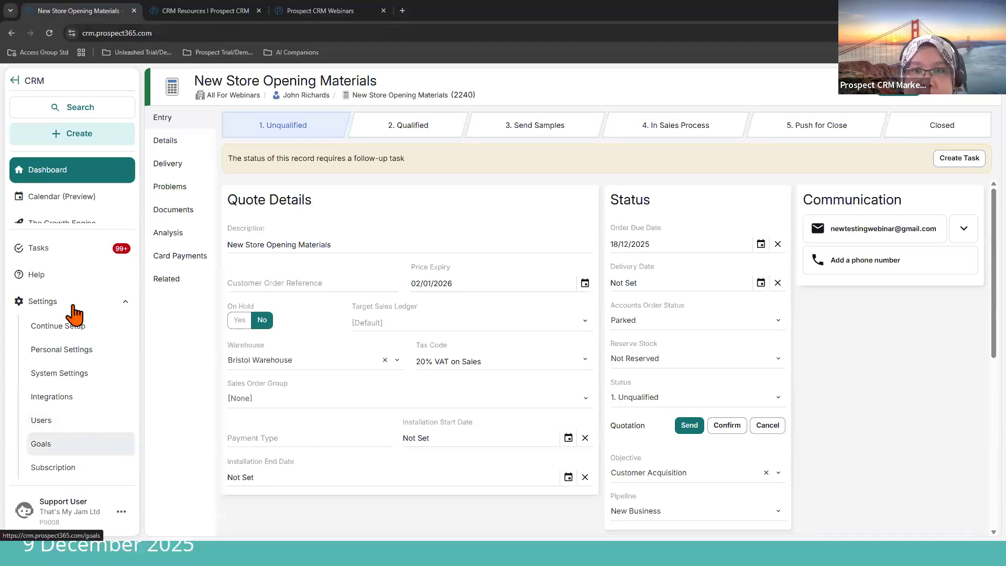
{"action": "left_click", "coordinate": [67, 422]}
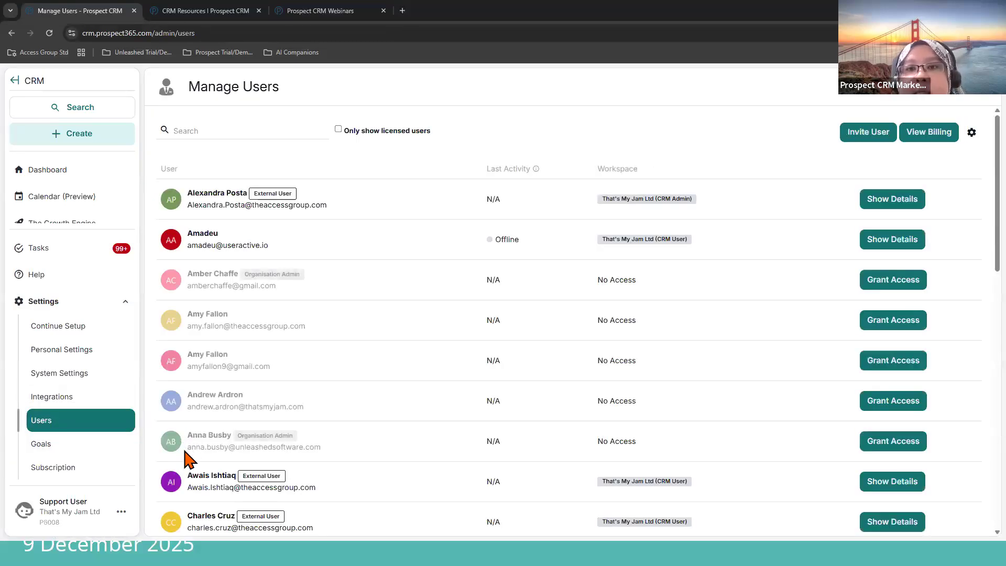
{"action": "left_click", "coordinate": [861, 137]}
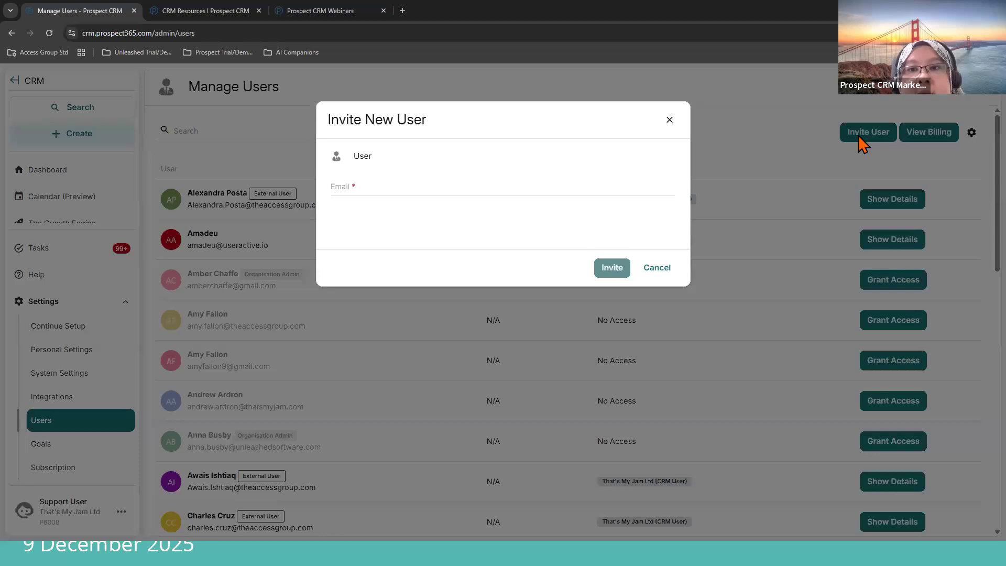
{"action": "left_click", "coordinate": [467, 190]}
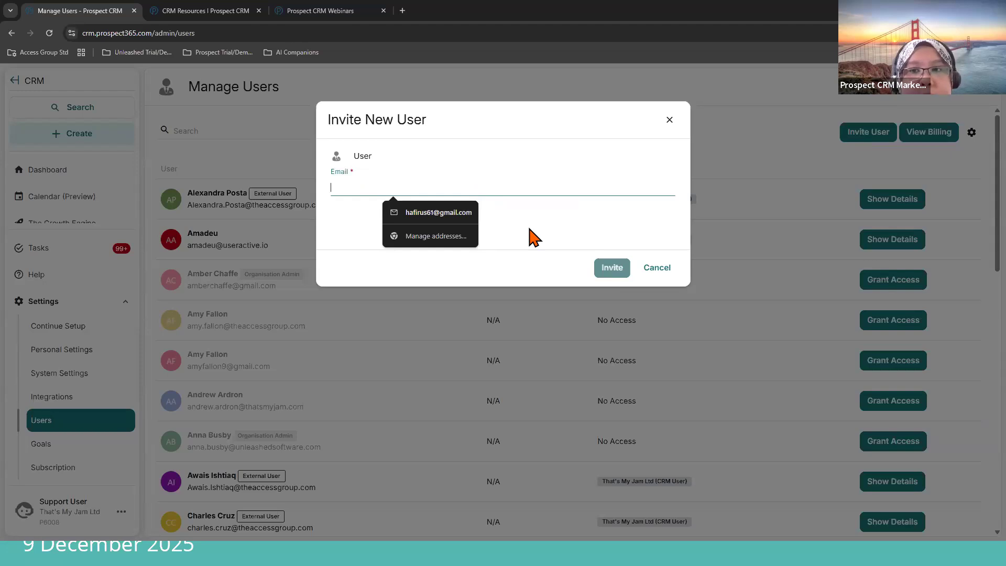
{"action": "left_click", "coordinate": [664, 275]}
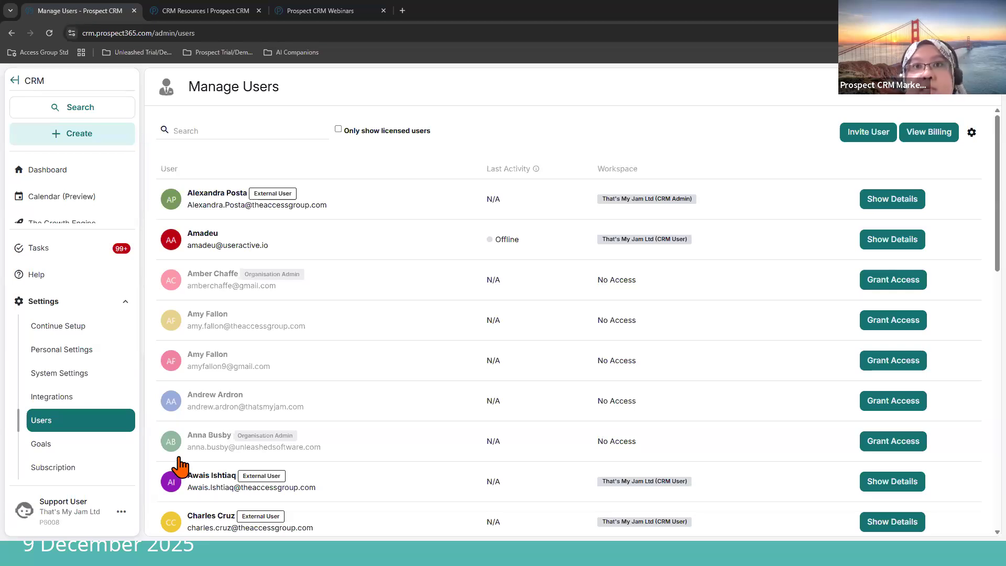
Step: Open the Prospect CRM resources website from the CRM's Help Centre and go to its Webinars resource
{"action": "left_click", "coordinate": [88, 287]}
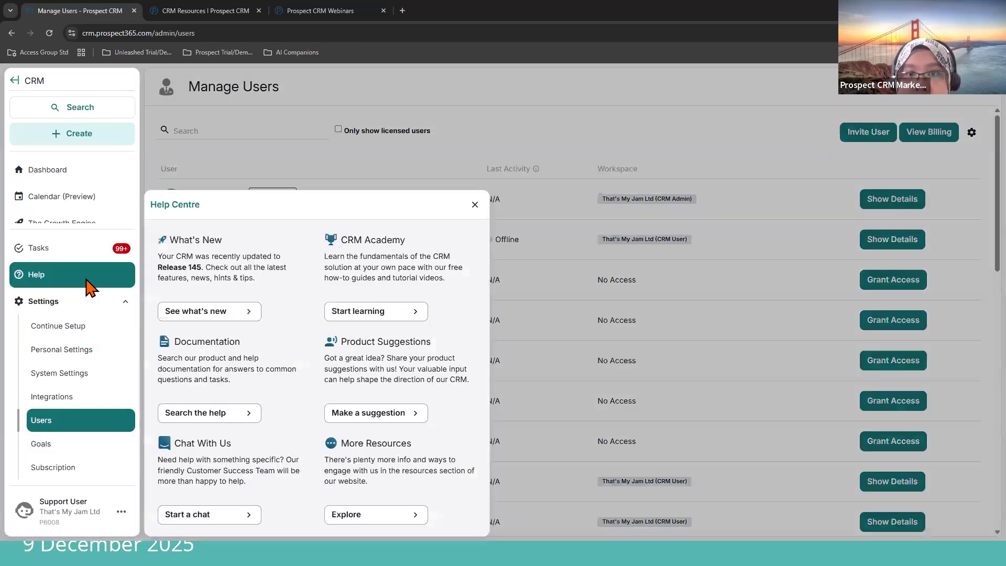
{"action": "left_click", "coordinate": [360, 515]}
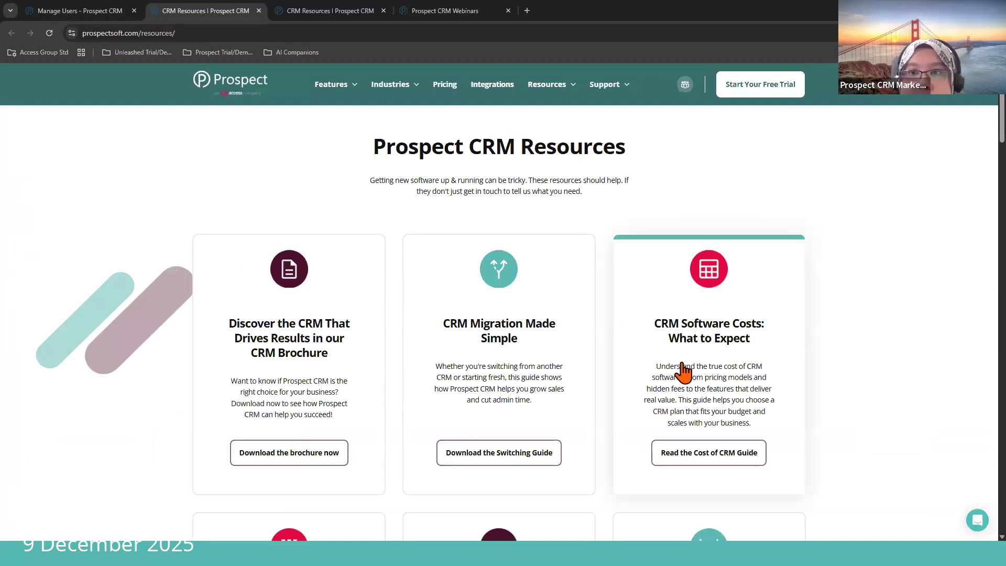
{"action": "scroll", "coordinate": [681, 374], "scroll_direction": "down", "scroll_amount": 7}
{"action": "scroll", "coordinate": [682, 376], "scroll_direction": "down", "scroll_amount": 6}
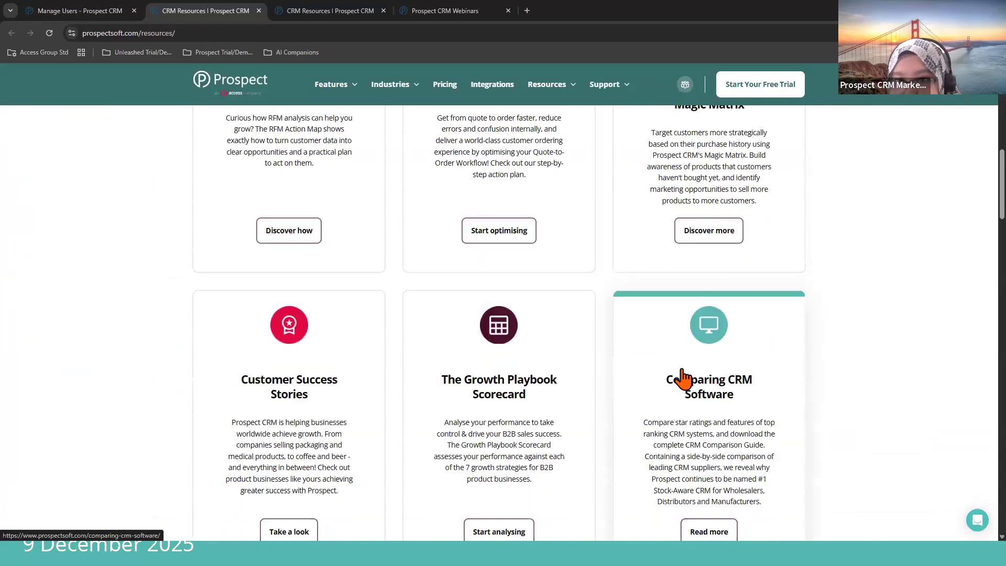
{"action": "scroll", "coordinate": [683, 381], "scroll_direction": "down", "scroll_amount": 4}
{"action": "scroll", "coordinate": [683, 382], "scroll_direction": "down", "scroll_amount": 11}
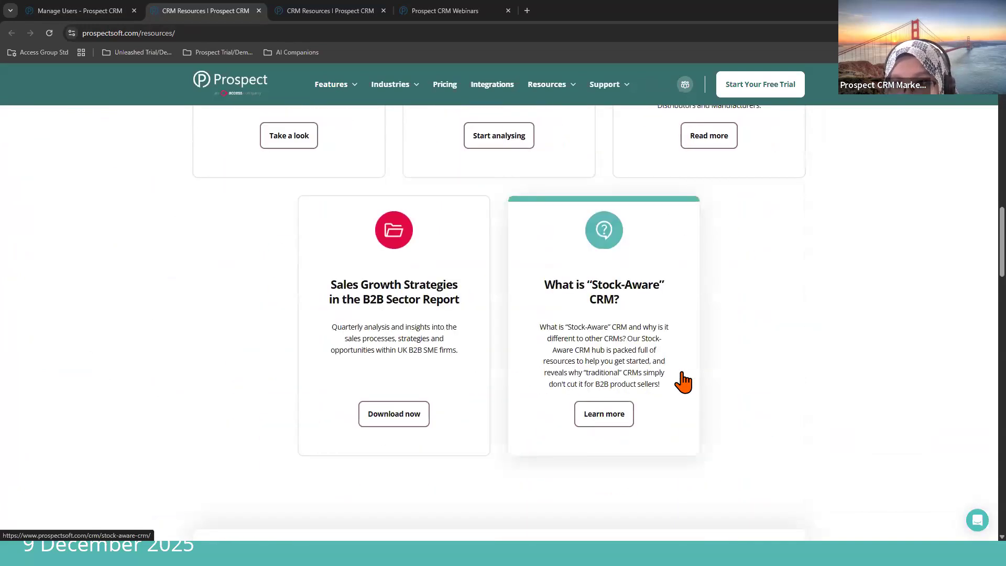
{"action": "scroll", "coordinate": [683, 382], "scroll_direction": "down", "scroll_amount": 4}
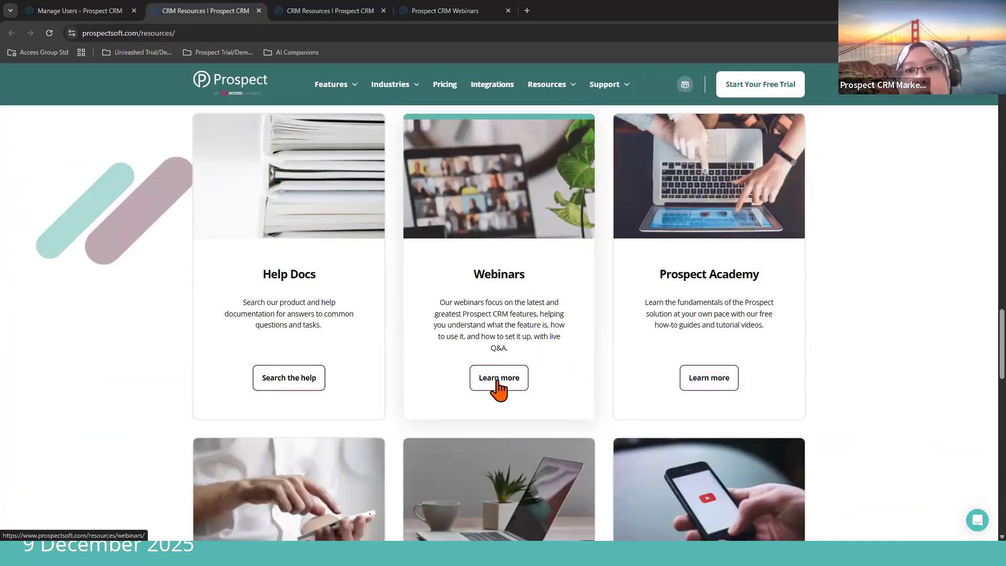
{"action": "left_click", "coordinate": [498, 377]}
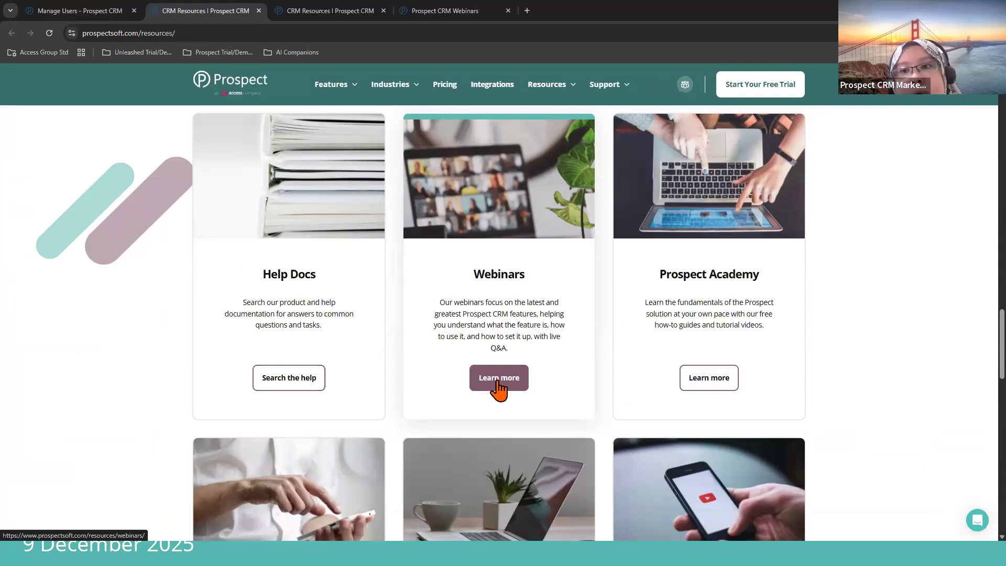
{"action": "left_click", "coordinate": [503, 380]}
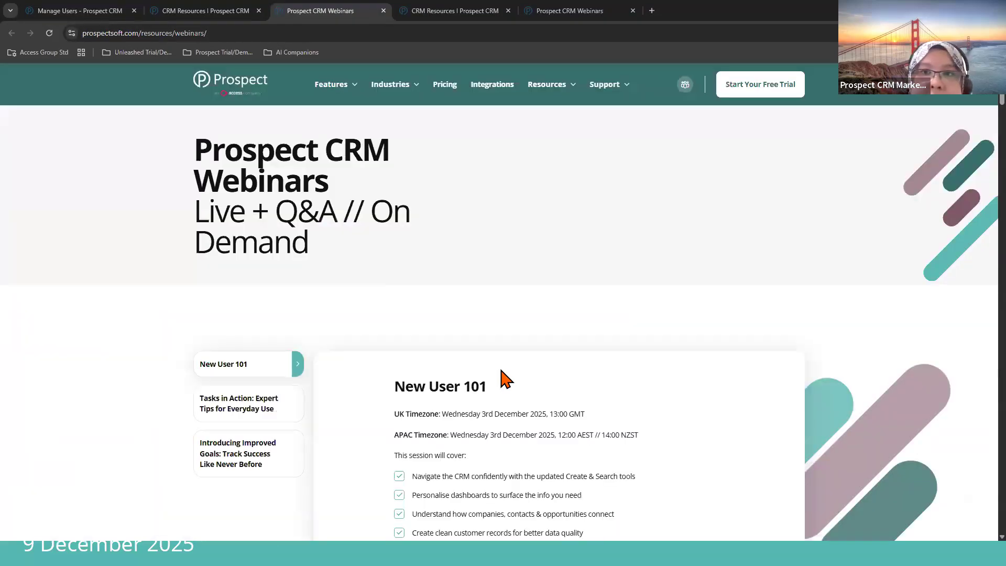
Step: View the webinar sessions Tasks in Action: Expert Tips for Everyday Use and Introducing Improved Goals: Track Success Like Never Before
{"action": "scroll", "coordinate": [506, 377], "scroll_direction": "down", "scroll_amount": 2}
{"action": "scroll", "coordinate": [504, 376], "scroll_direction": "down", "scroll_amount": 1}
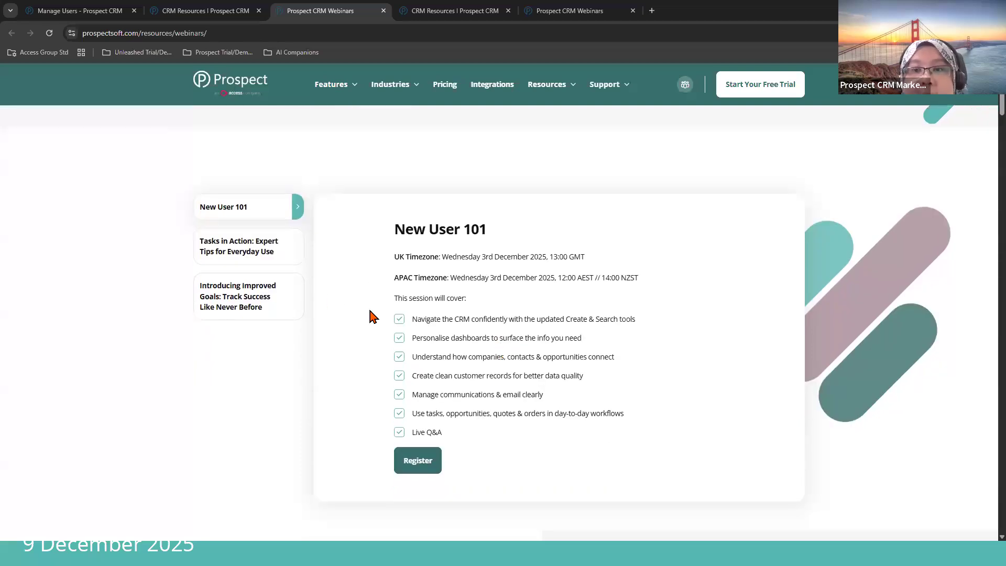
{"action": "left_click", "coordinate": [266, 251]}
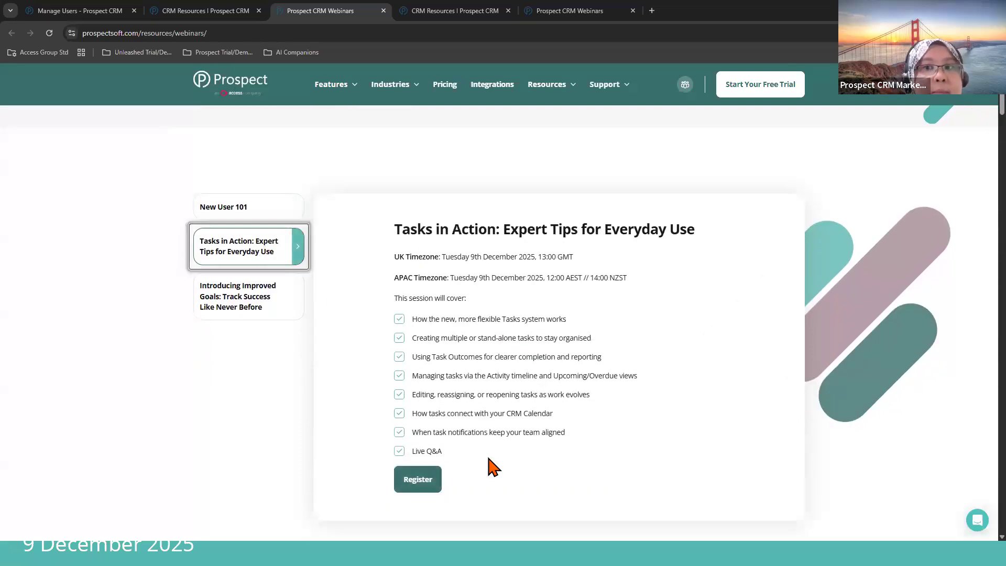
{"action": "left_click", "coordinate": [207, 299]}
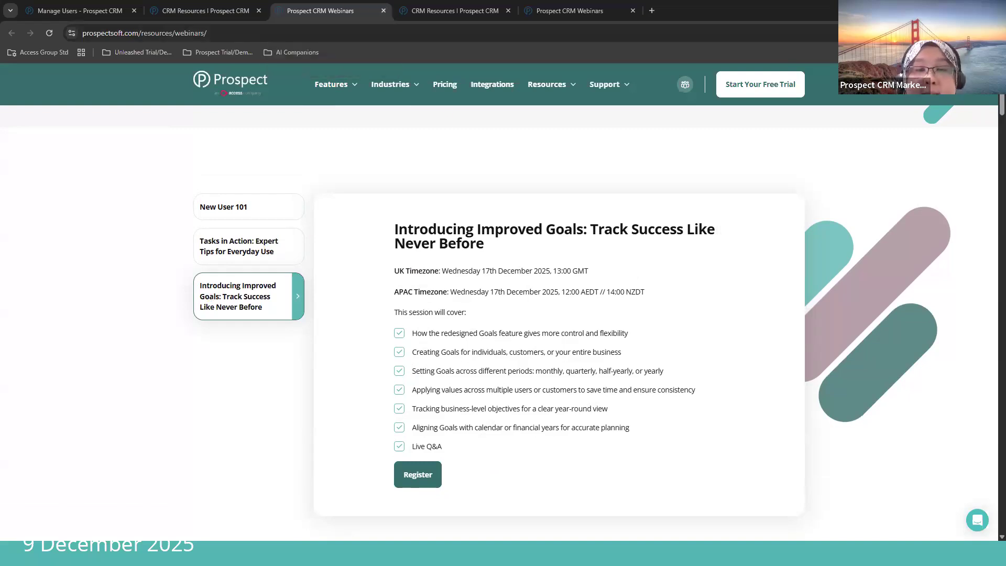
Step: Close all the open resources and webinars browser tabs, leaving only the CRM's Manage Users page
{"action": "left_click", "coordinate": [225, 11]}
{"action": "left_click", "coordinate": [259, 10]}
{"action": "left_click", "coordinate": [259, 10]}
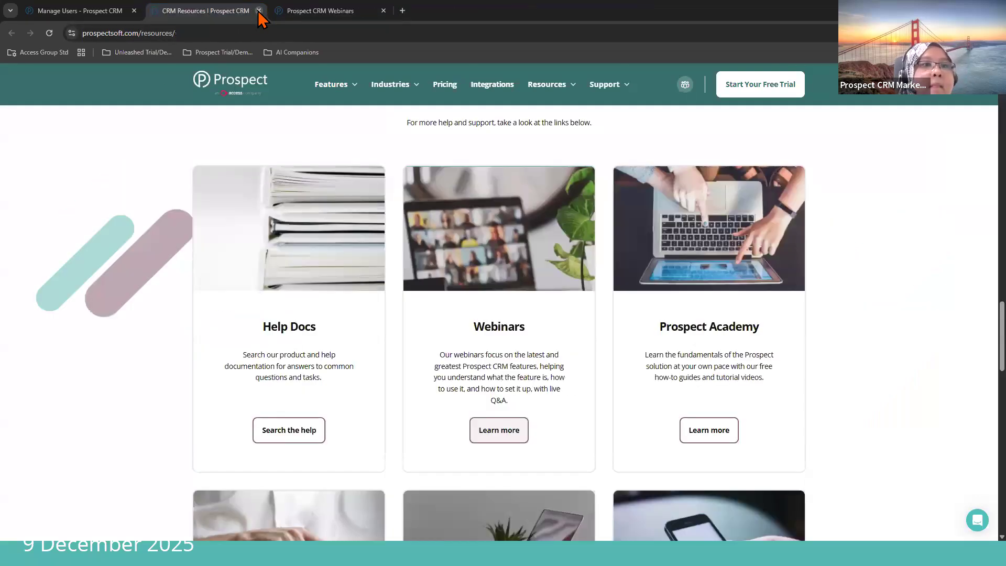
{"action": "left_click", "coordinate": [259, 10]}
{"action": "left_click", "coordinate": [258, 10]}
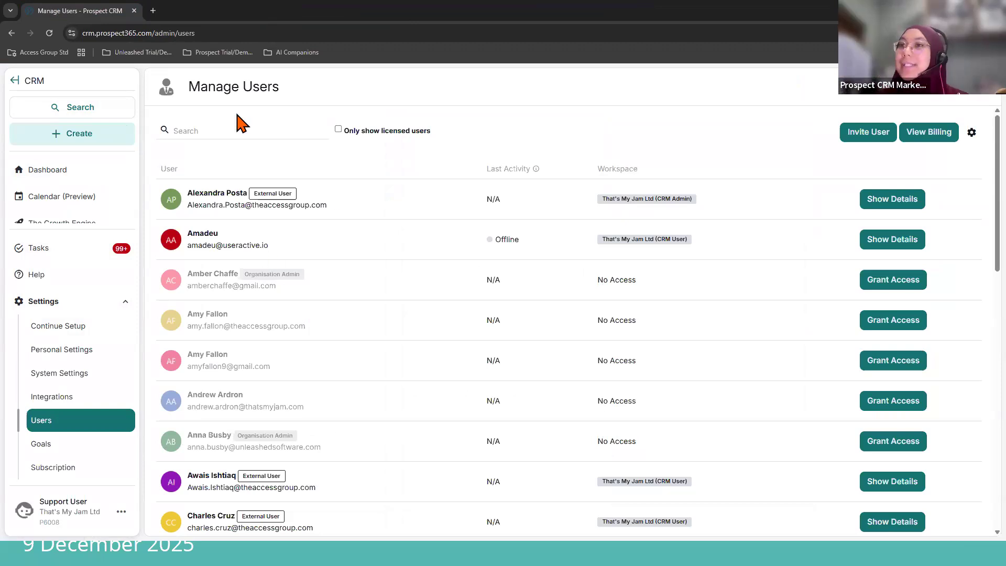
Step: Look at the CRM's file Library, return to the New Store Opening Materials quote and dismiss its follow-up task notification
{"action": "left_click", "coordinate": [124, 314]}
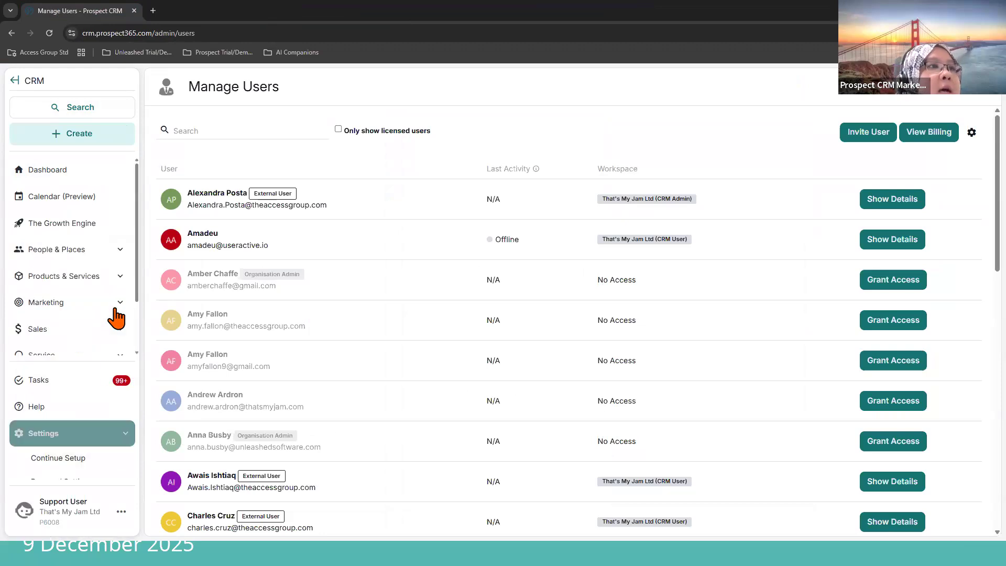
{"action": "left_click", "coordinate": [107, 382]}
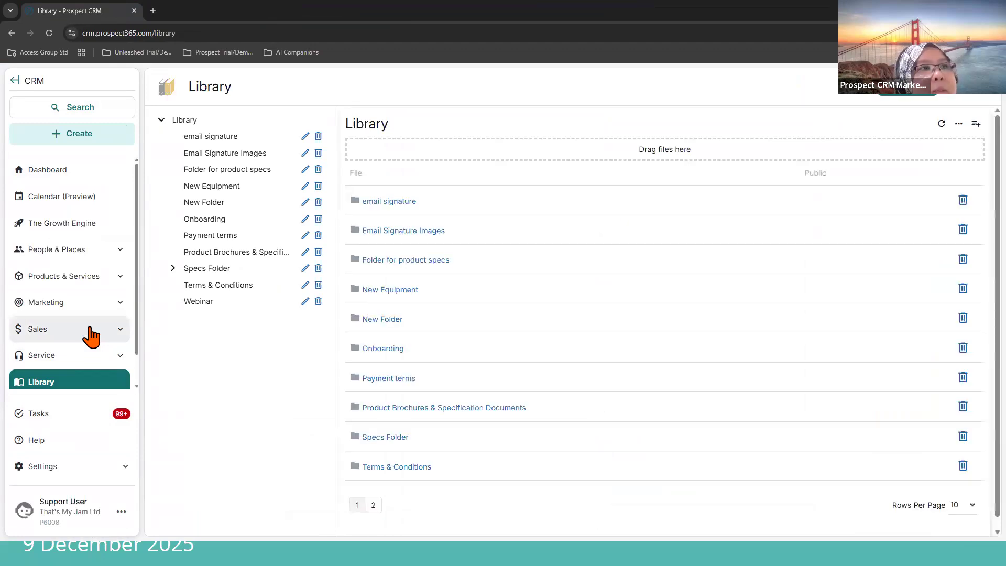
{"action": "left_click", "coordinate": [75, 176]}
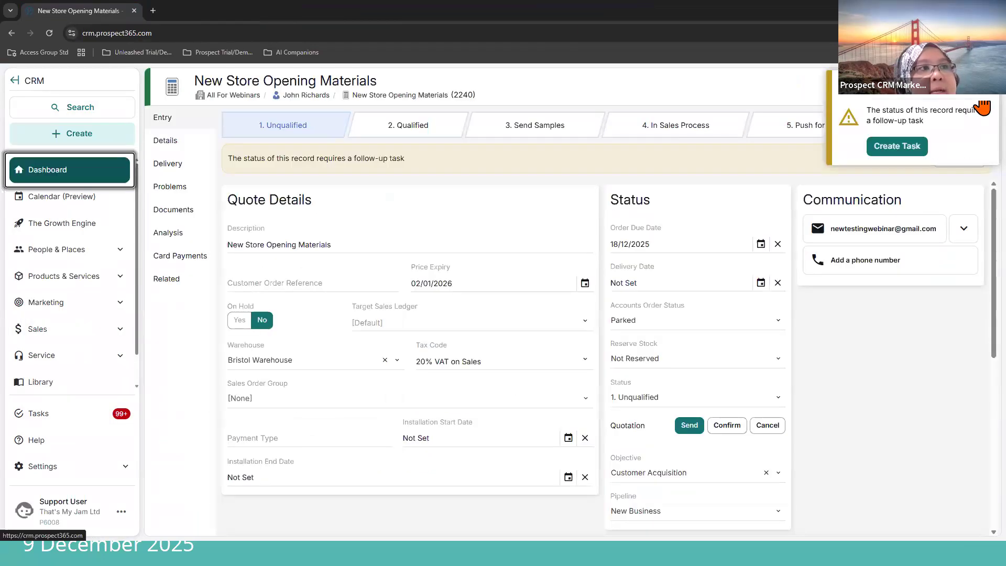
{"action": "left_click", "coordinate": [983, 86]}
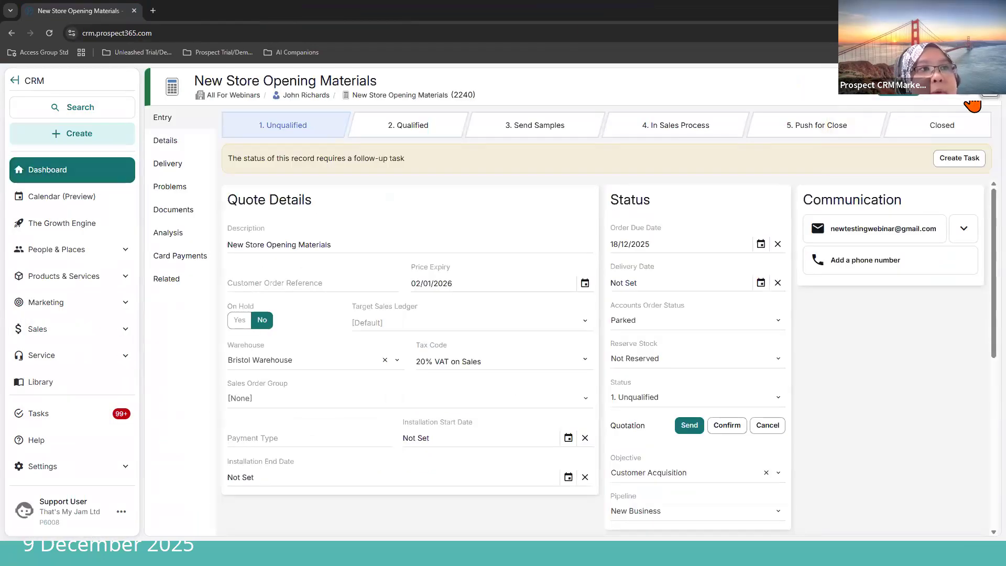